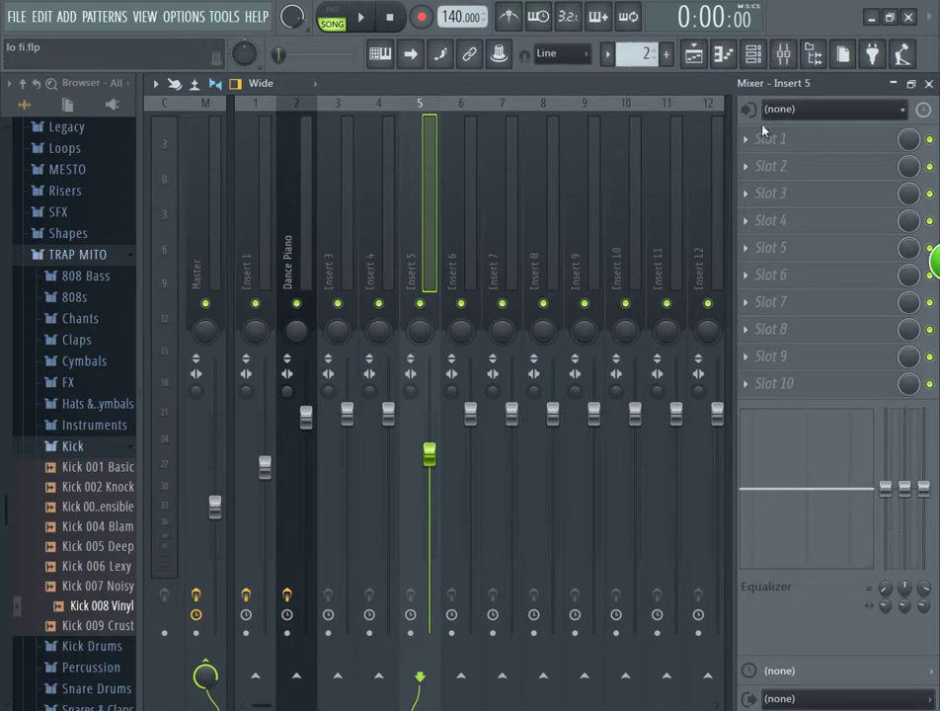
- Select the Master mixer track and check its Fruity parametric EQ 2 effect slot
left_click(202, 270)
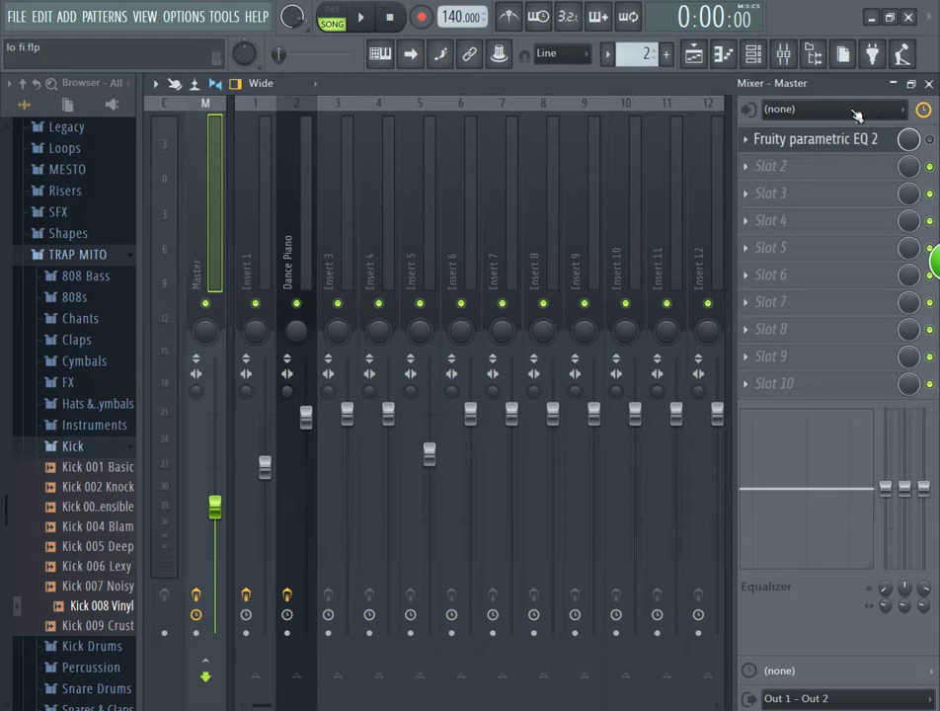
left_click(929, 139)
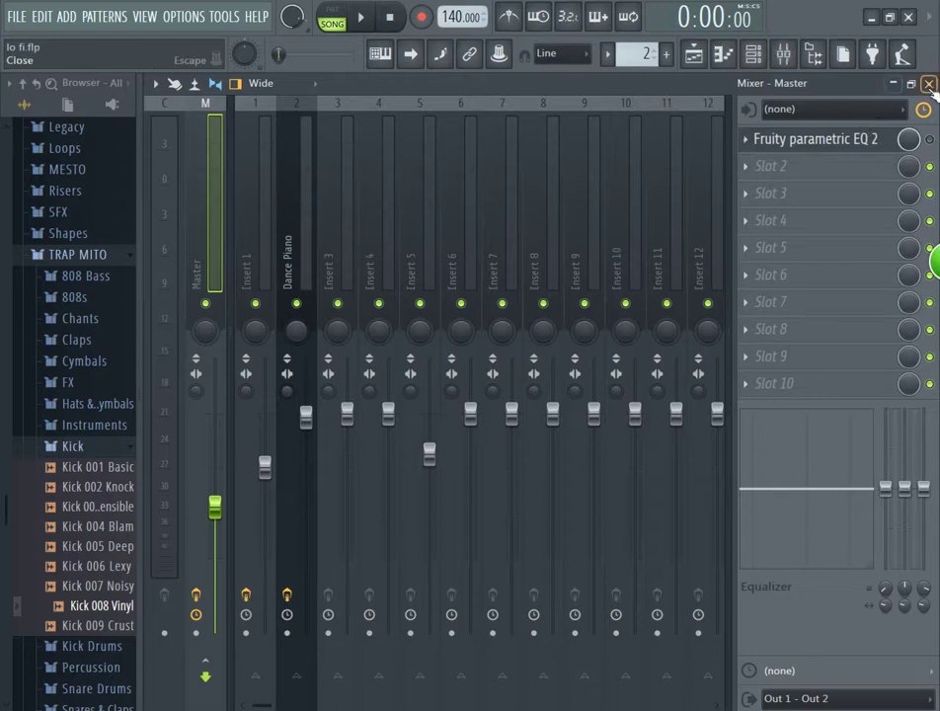
- Display the whole arrangement in the playlist and open the first Instrumental clip in the piano roll
left_click(694, 53)
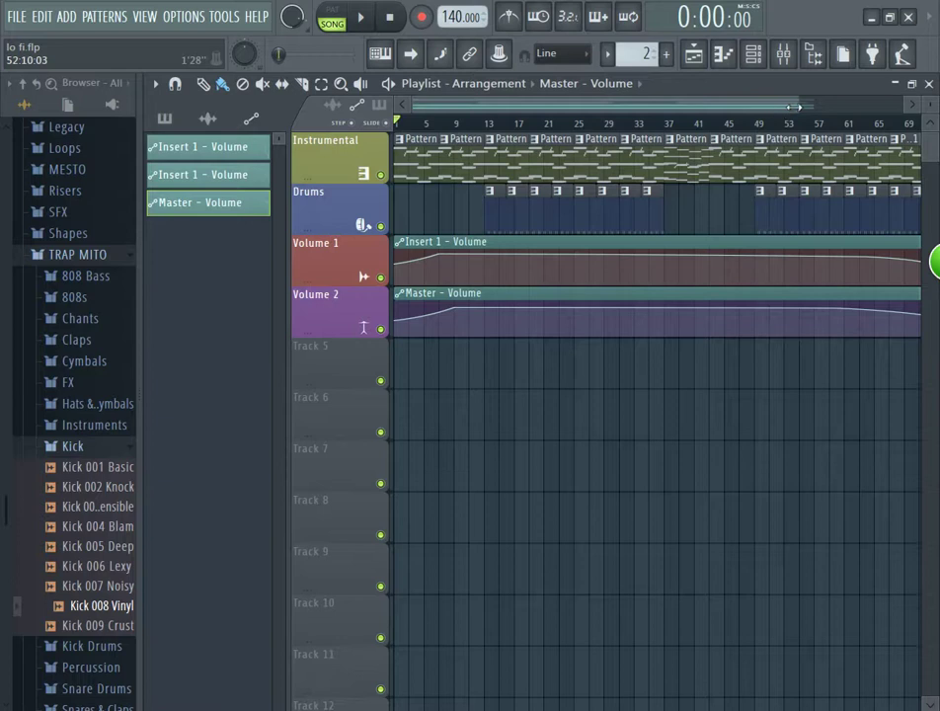
left_click_drag(810, 105, 935, 109)
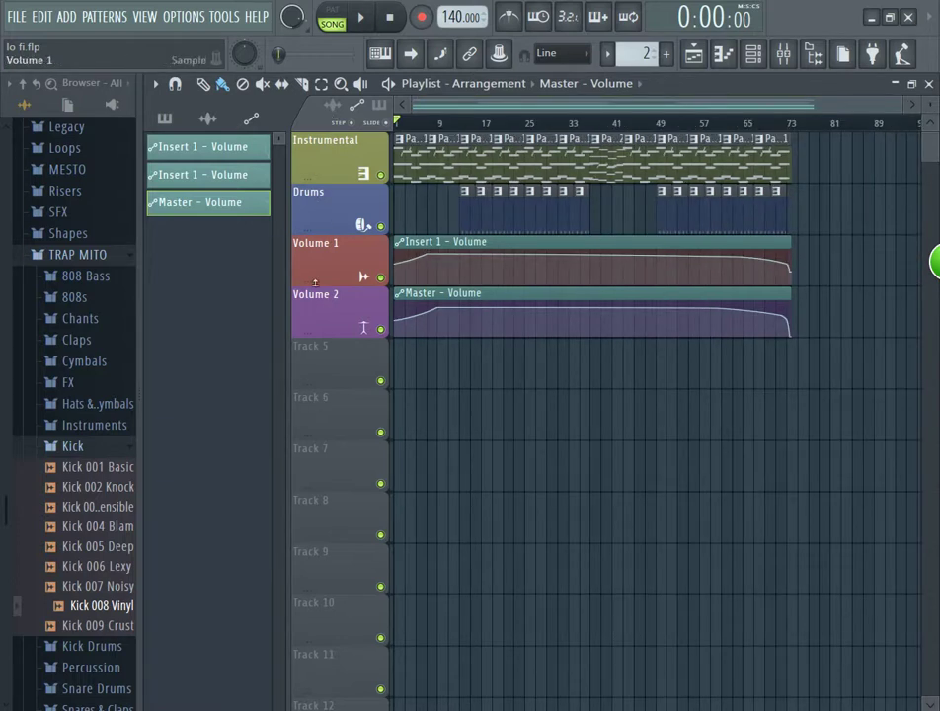
double_click(410, 160)
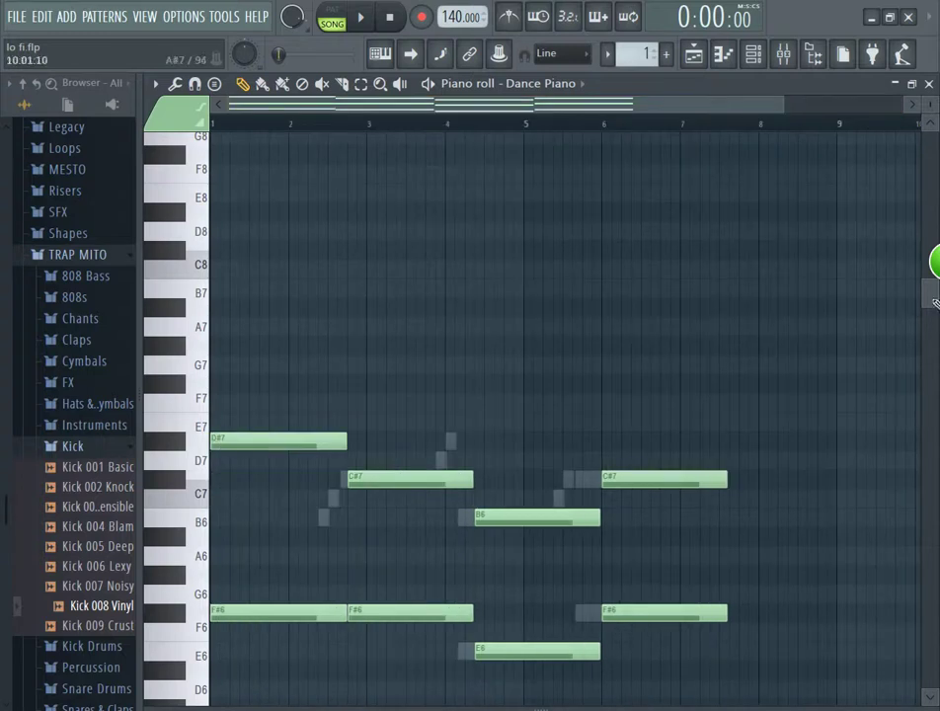
- Show the channel rack over the piano roll and delete the SID Solo FG channel
left_click(752, 55)
left_click_drag(609, 447, 621, 291)
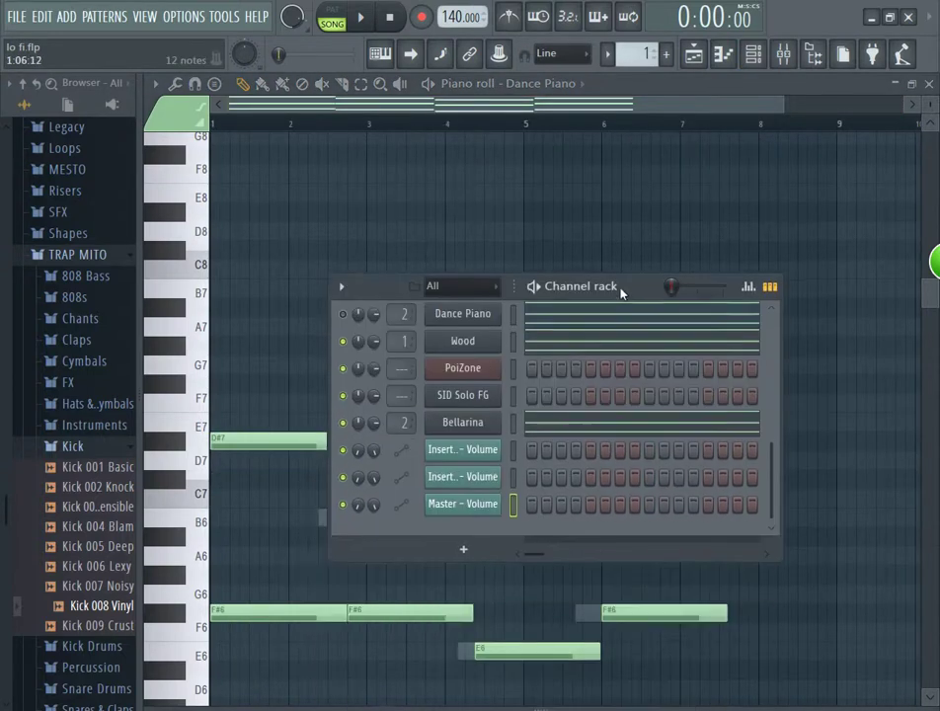
right_click(468, 400)
left_click(571, 556)
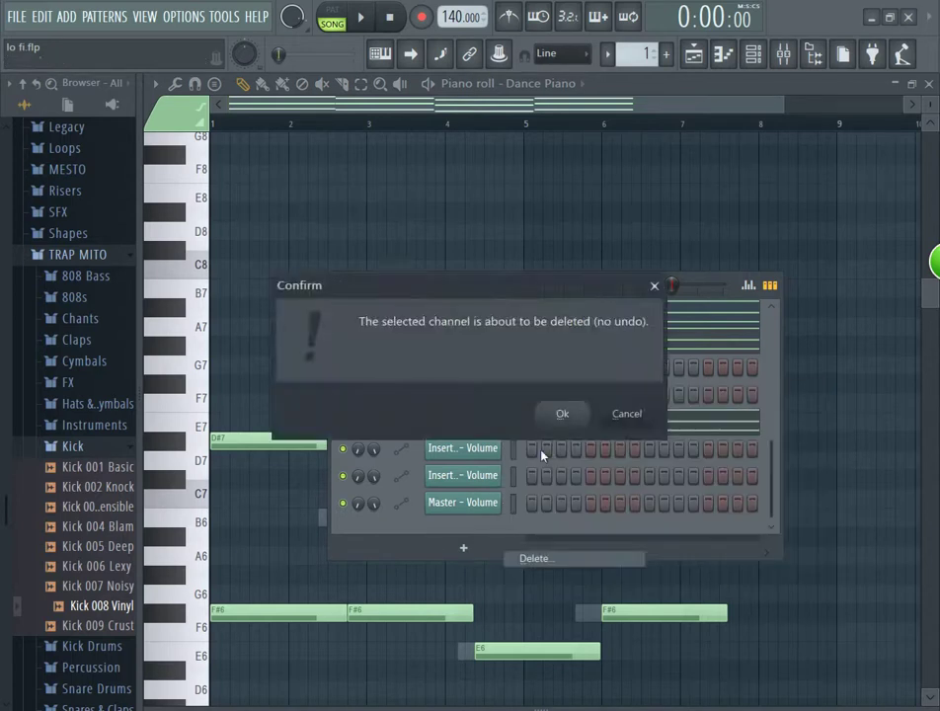
left_click(546, 418)
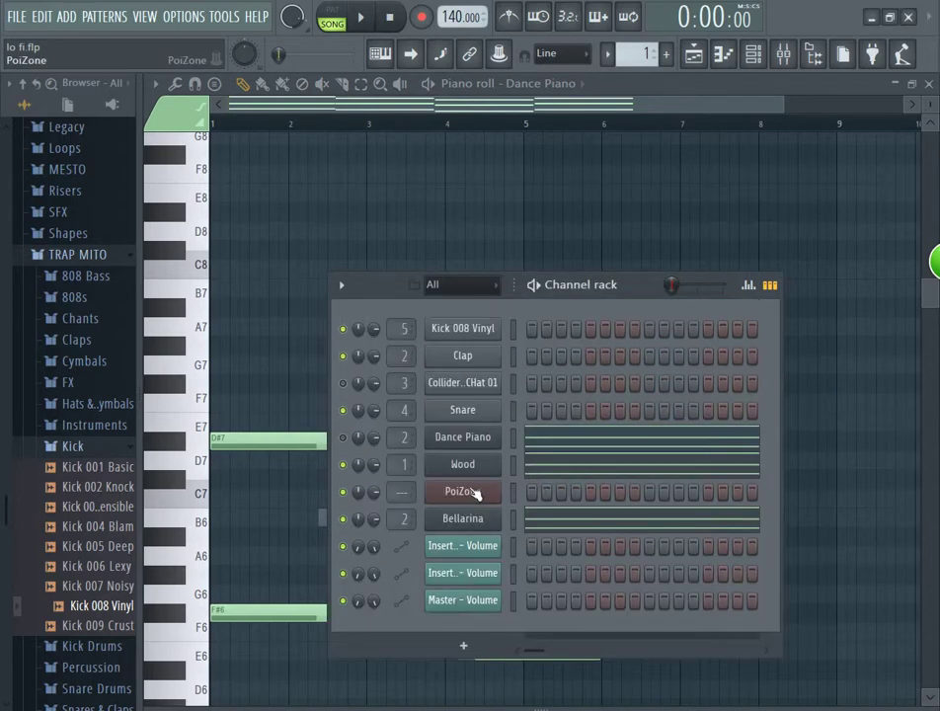
- Delete the PoiZone channel from the channel rack
right_click(472, 491)
left_click(541, 656)
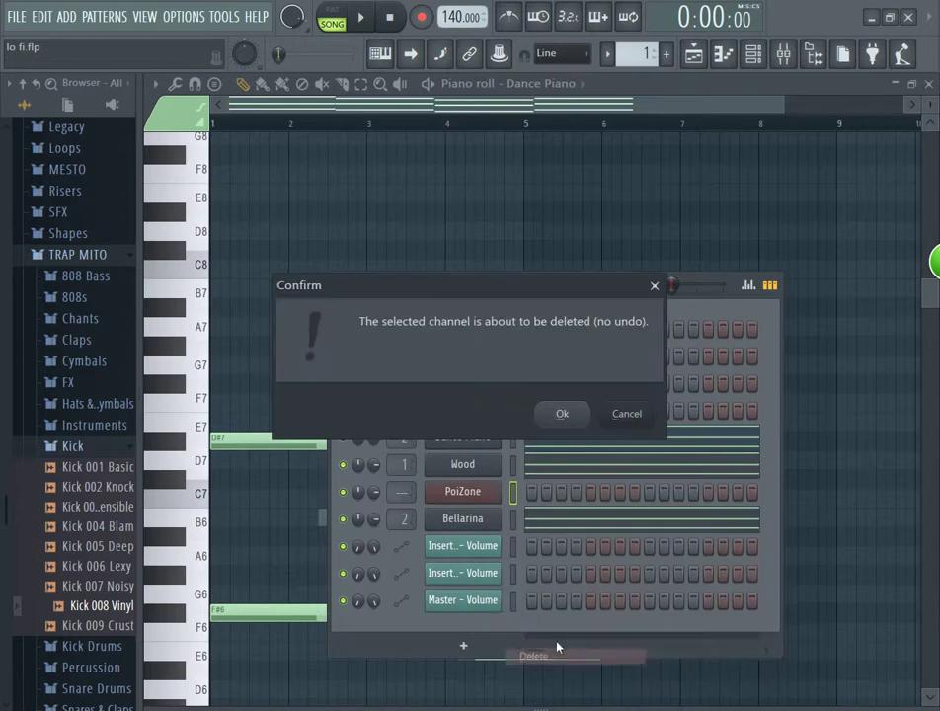
left_click(548, 419)
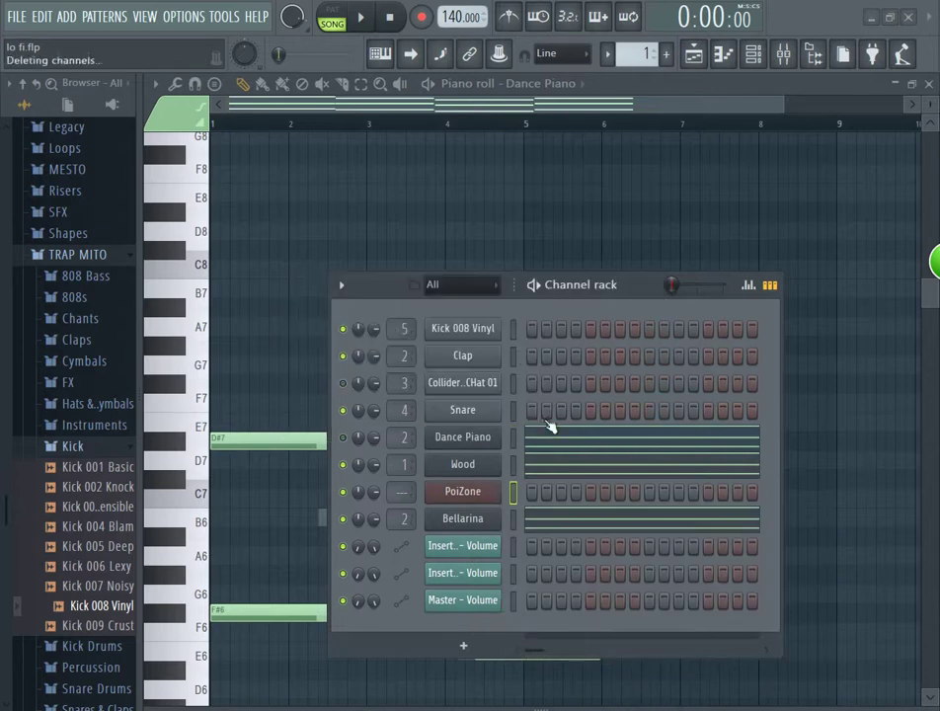
- Delete the Dance Piano channel from the channel rack
right_click(481, 436)
left_click(558, 603)
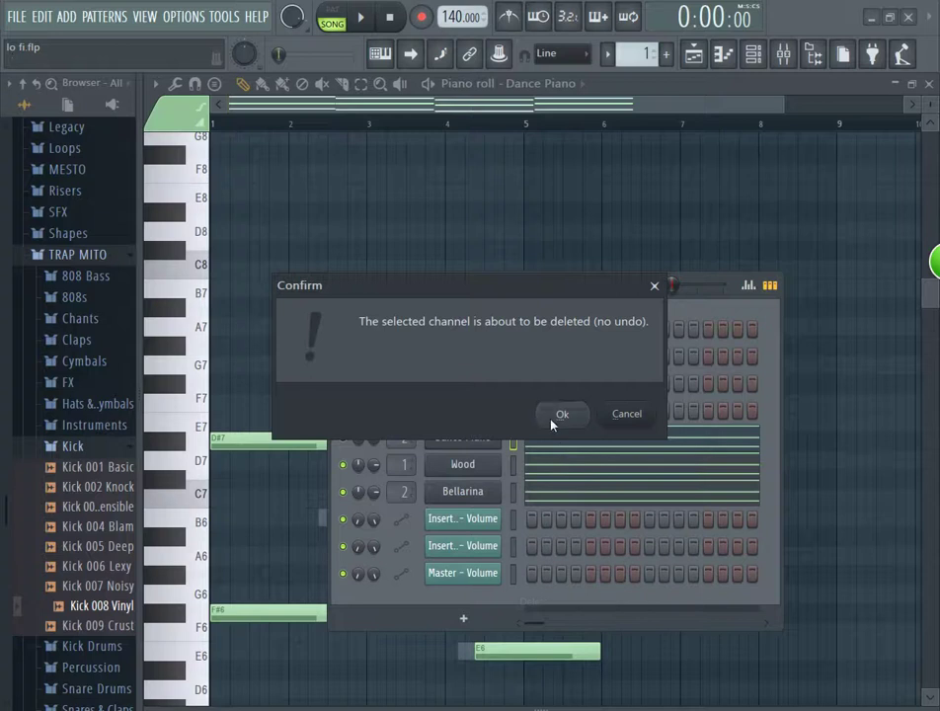
left_click(556, 418)
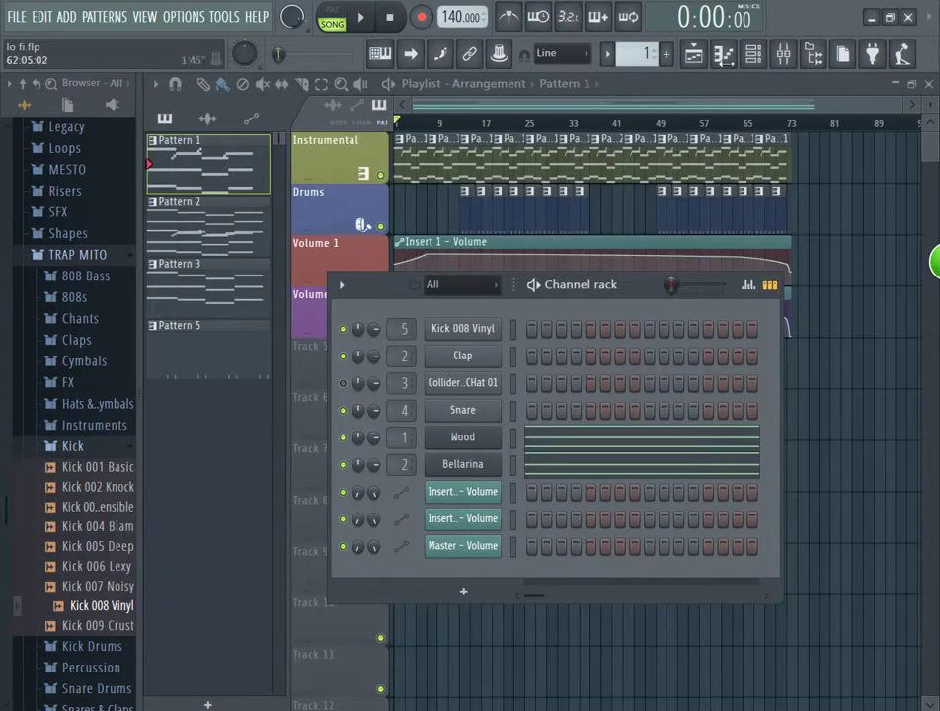
- Open the first Pattern 1 clip from the playlist in the piano roll and remove the stray F8 note
left_click(703, 57)
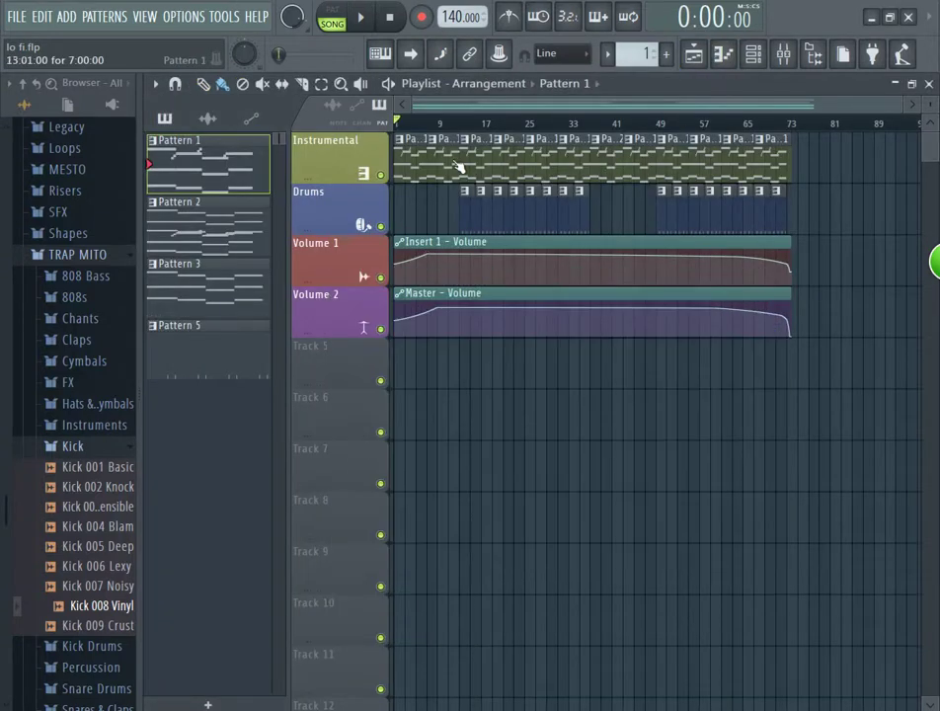
double_click(407, 166)
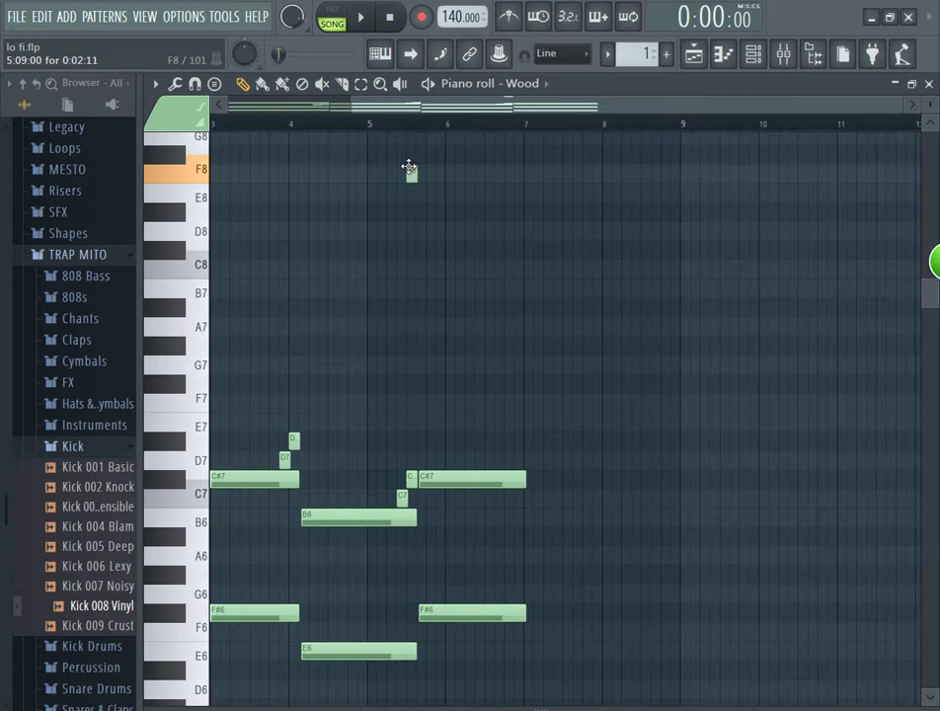
right_click(411, 174)
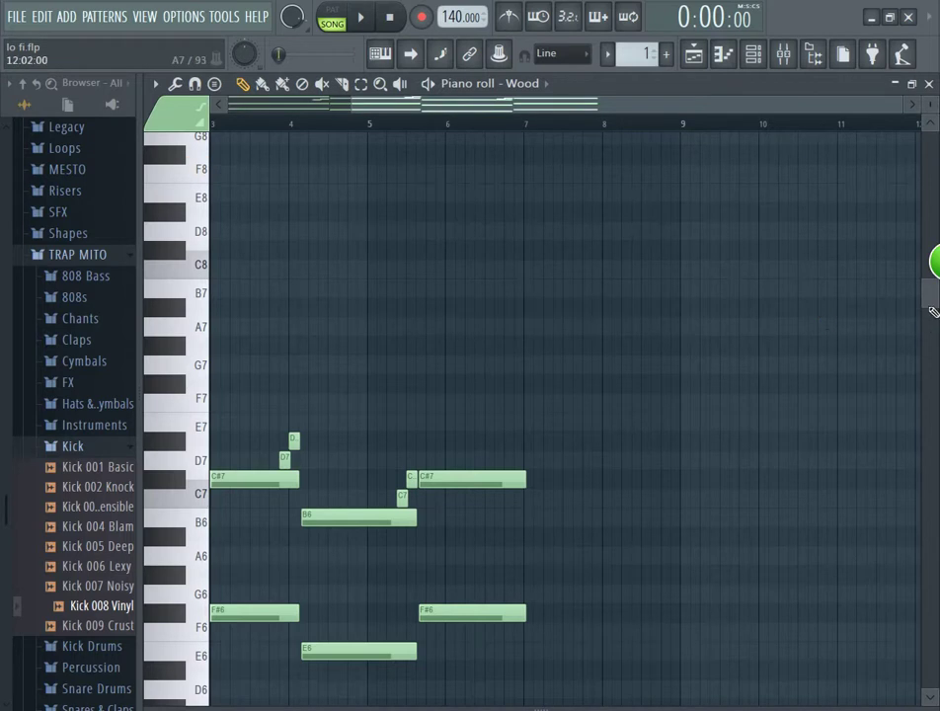
- Examine the Wood channel's chords and passing notes across the whole of Pattern 1
left_click_drag(930, 292, 930, 352)
left_click_drag(906, 102, 206, 153)
left_click_drag(399, 158, 465, 111)
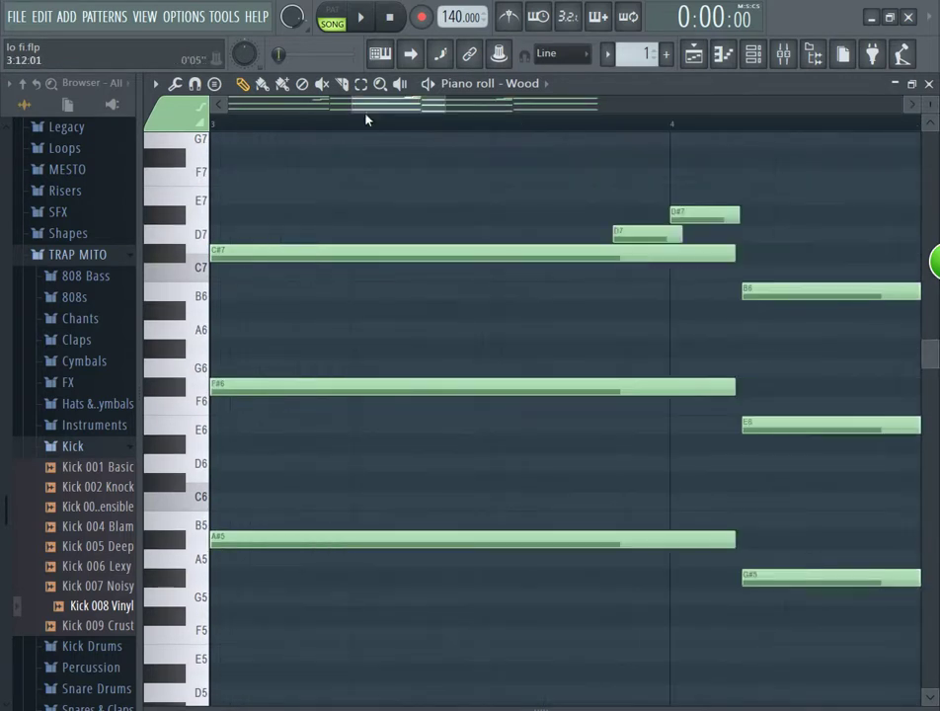
left_click_drag(365, 119, 567, 142)
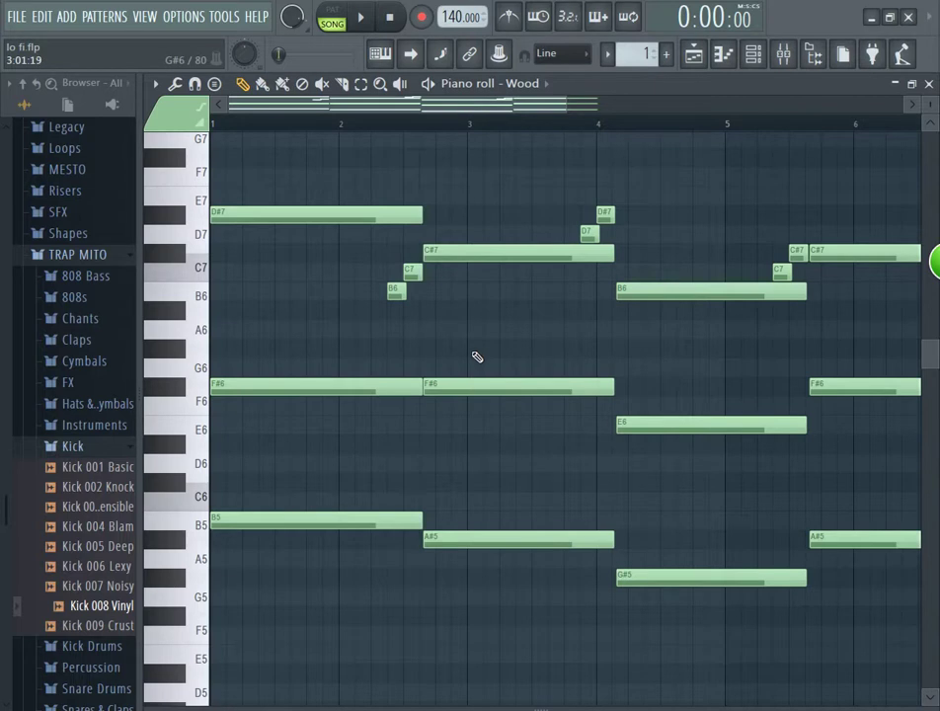
left_click_drag(596, 103, 809, 113)
- Open the Bellarina channel's Sytrus window from the channel rack and place it with its controls in view
left_click(752, 53)
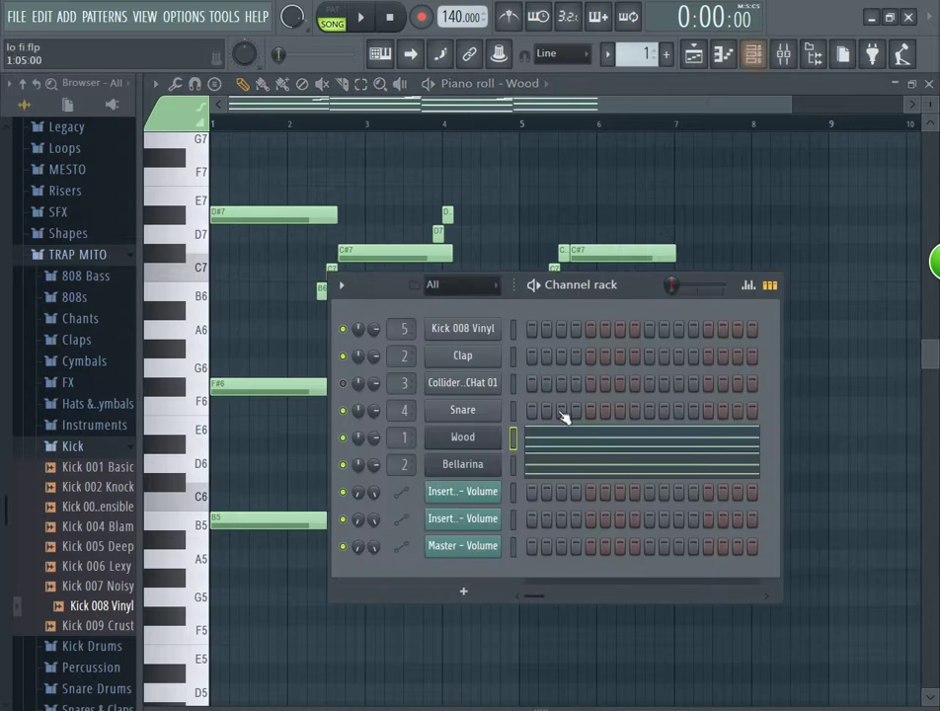
left_click(476, 470)
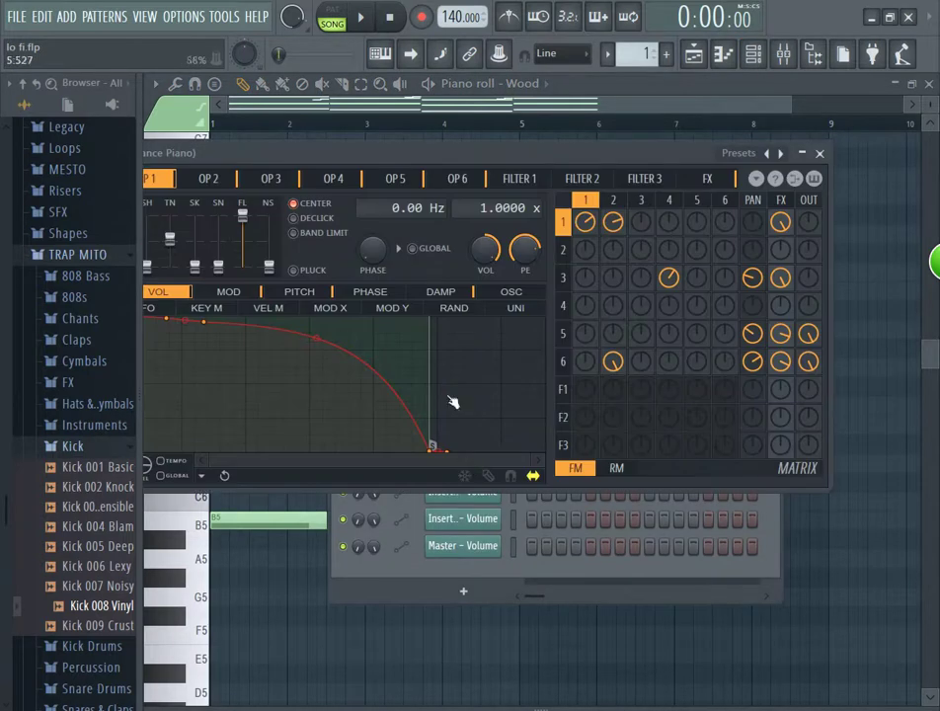
left_click_drag(375, 153, 783, 75)
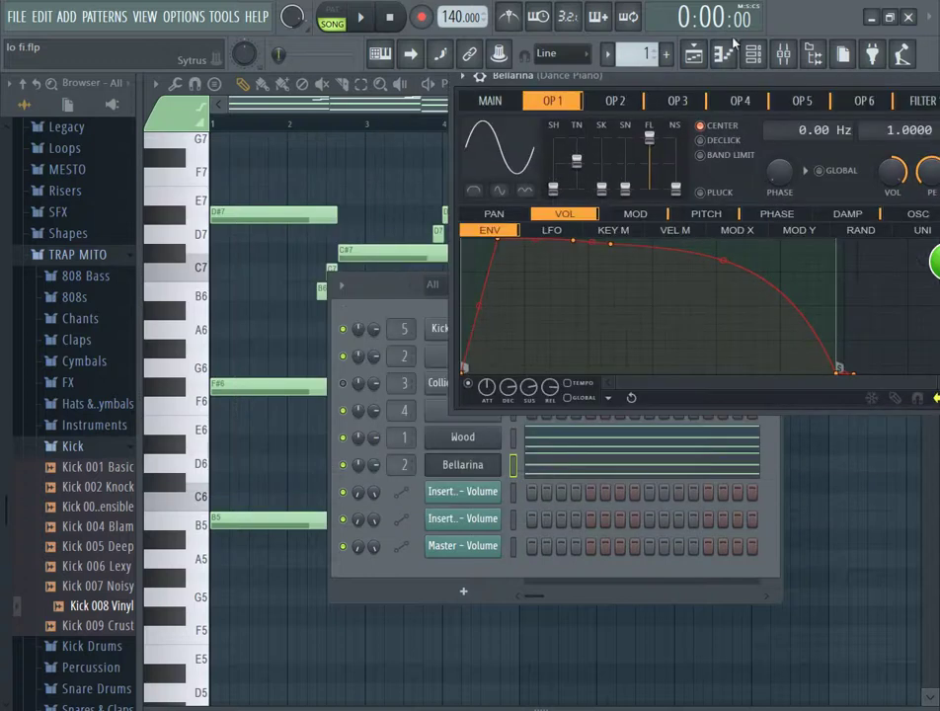
left_click(470, 474)
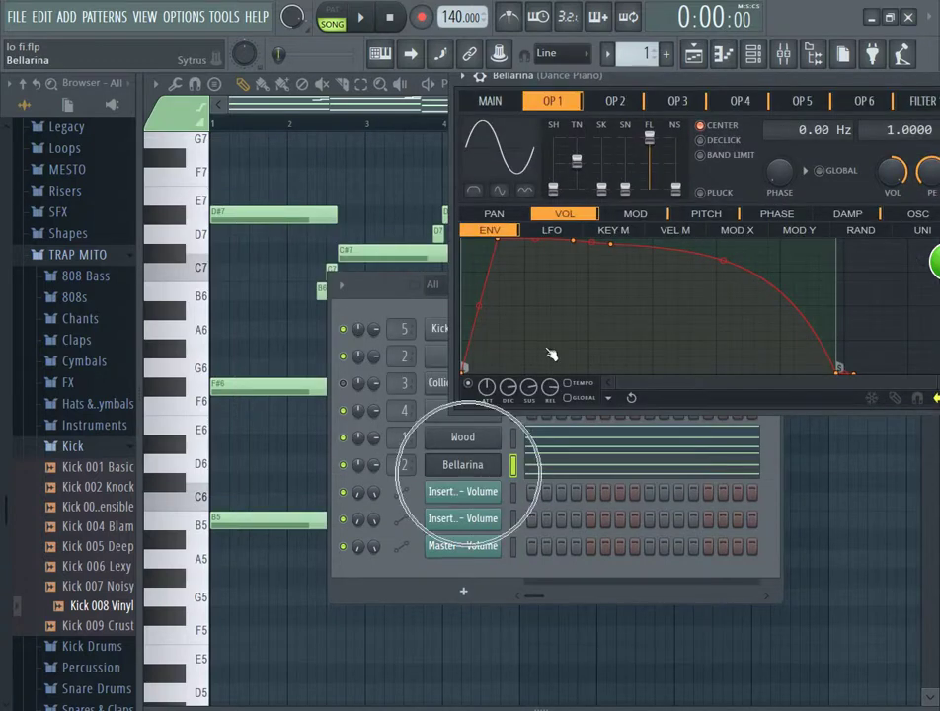
left_click_drag(798, 85, 564, 142)
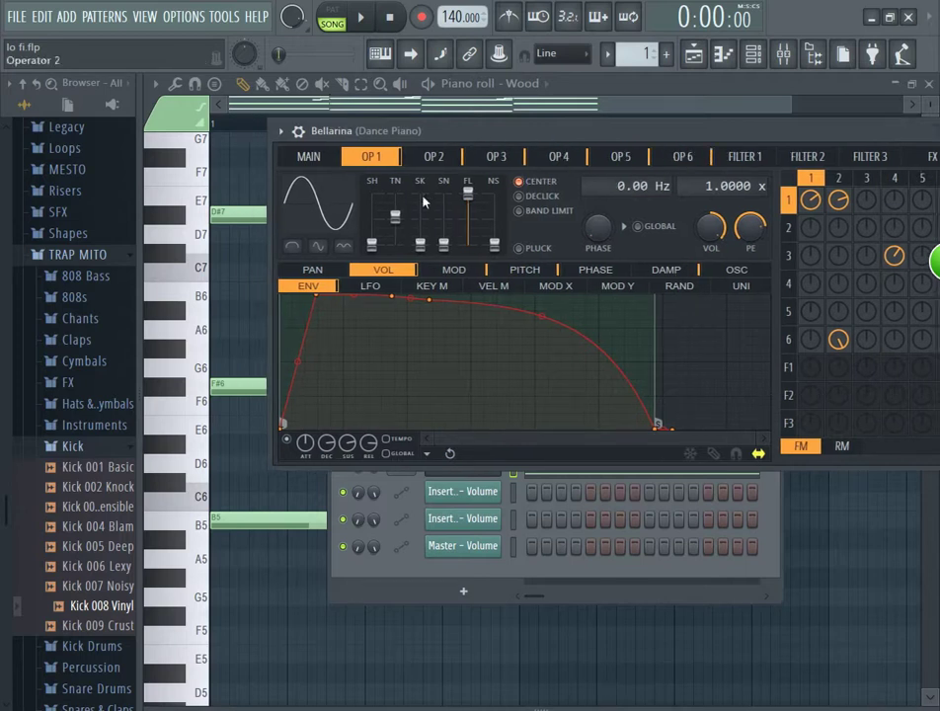
- Try the Synth 7 and Synth 6 presets on the Bellarina channel's synth
left_click(280, 131)
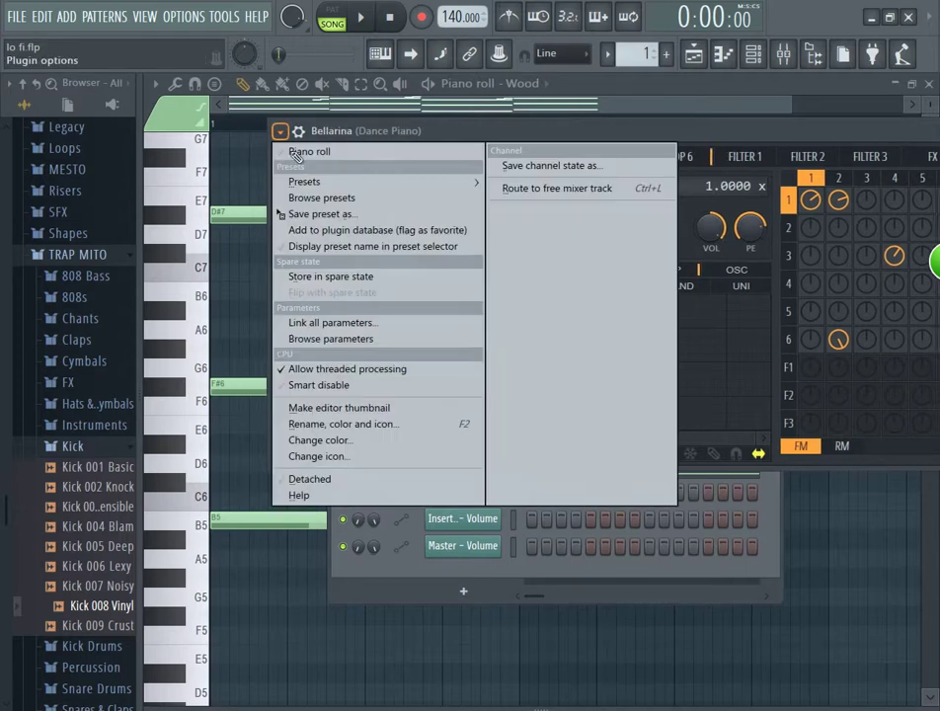
left_click(293, 180)
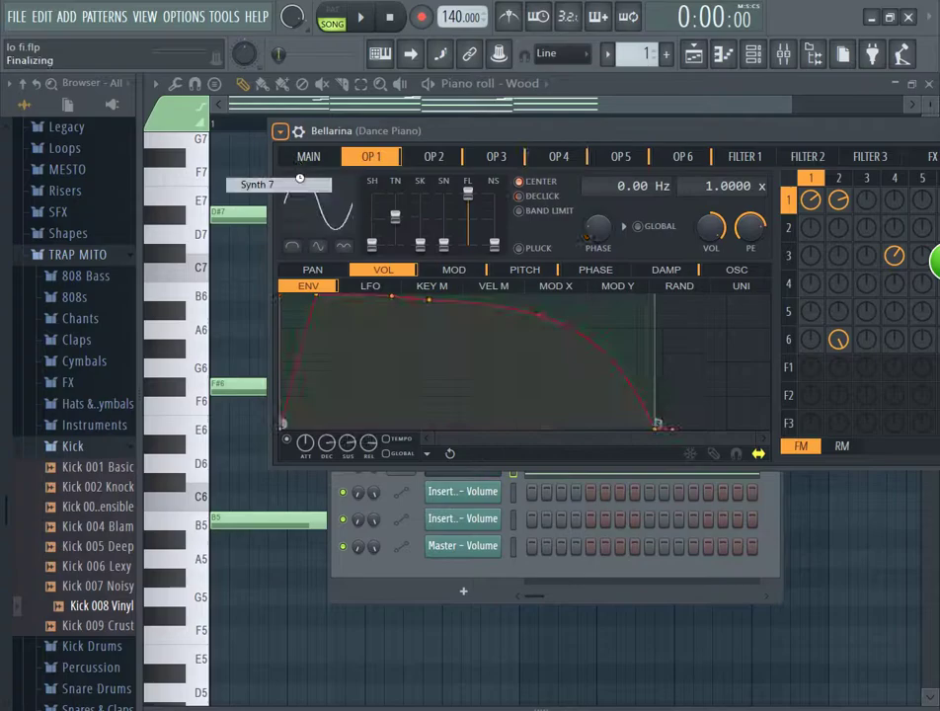
left_click(281, 130)
left_click(305, 181)
left_click(252, 138)
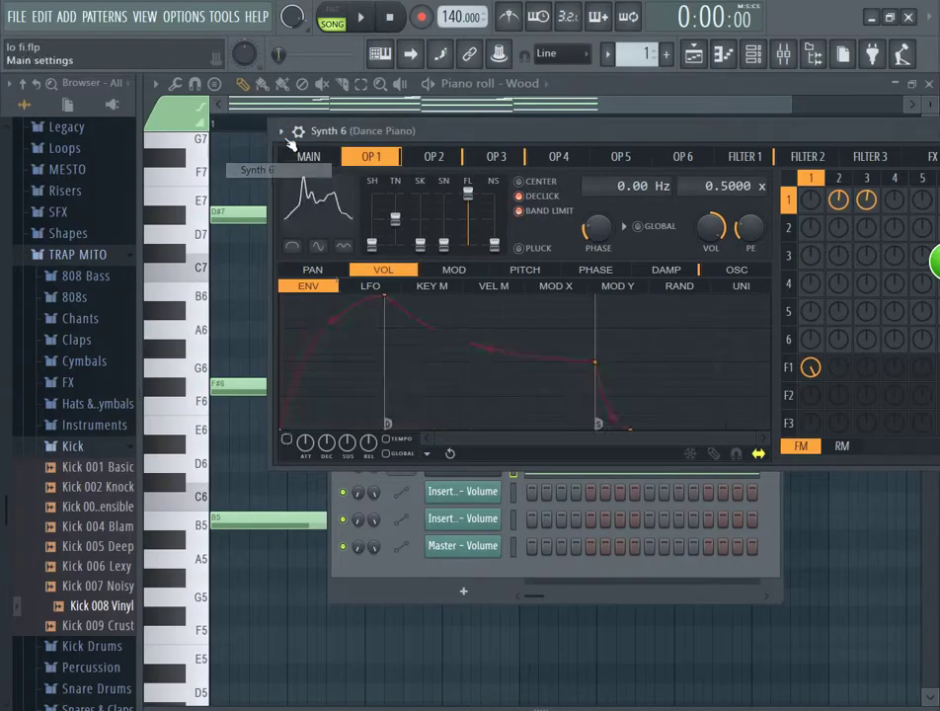
- Load the Bellarina preset from the Bell category into the synth
left_click(281, 130)
left_click(304, 183)
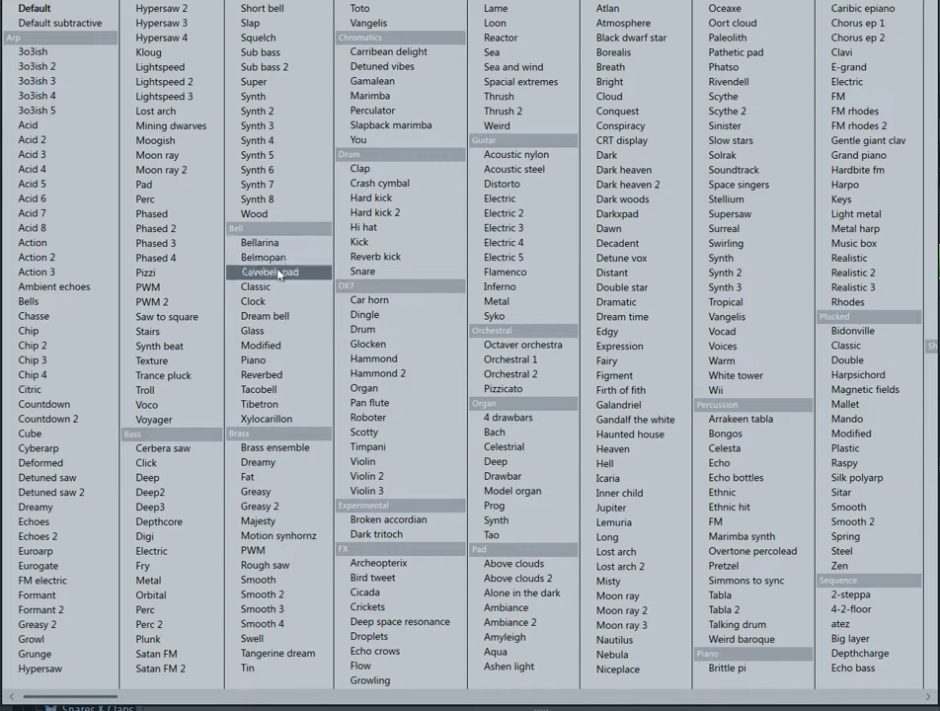
left_click(255, 243)
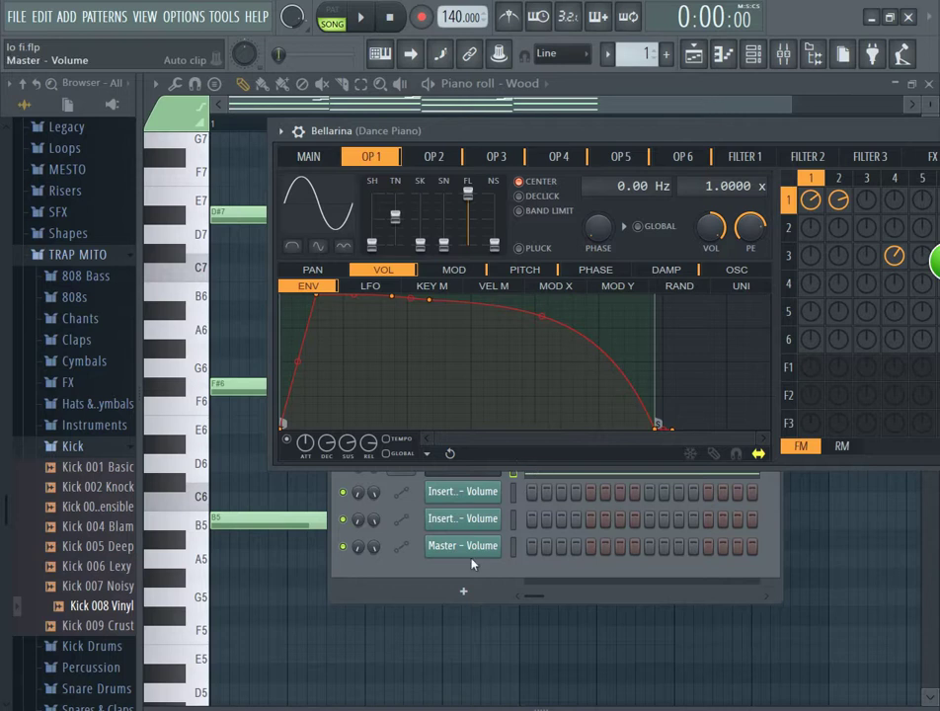
- Raise the Operator 3 to 6 frequency modulation in the Bellarina matrix and close the plugin window
left_click_drag(793, 136, 596, 152)
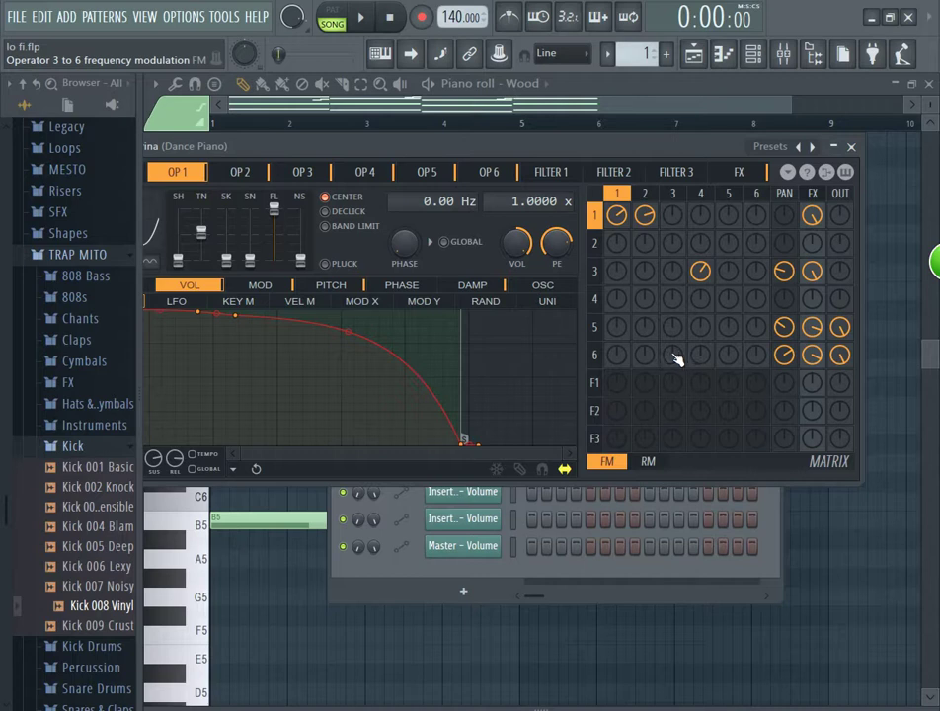
left_click_drag(674, 357, 674, 298)
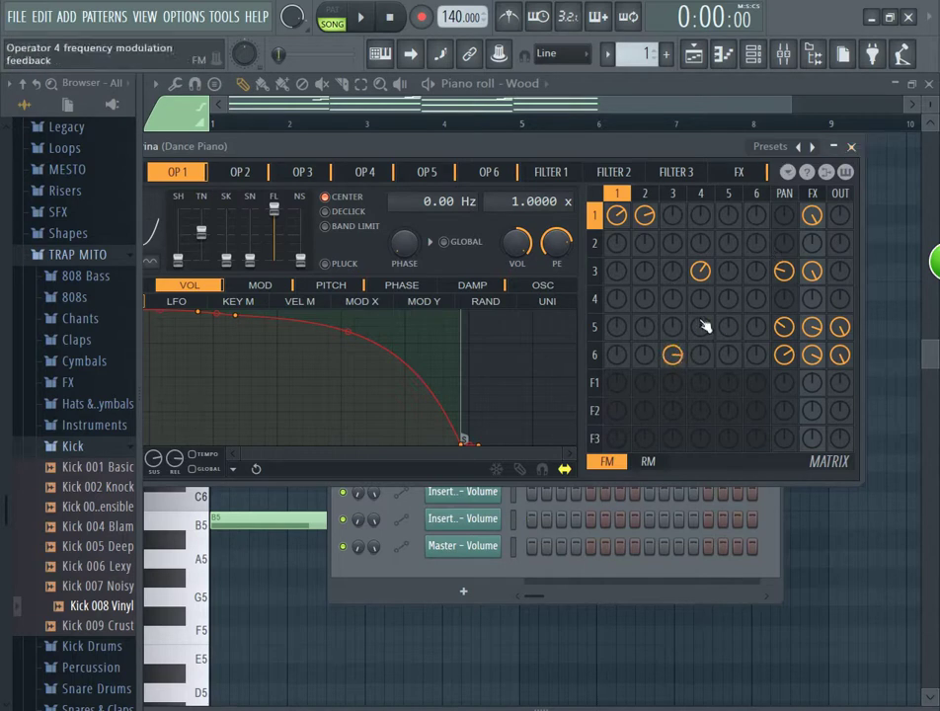
left_click(851, 146)
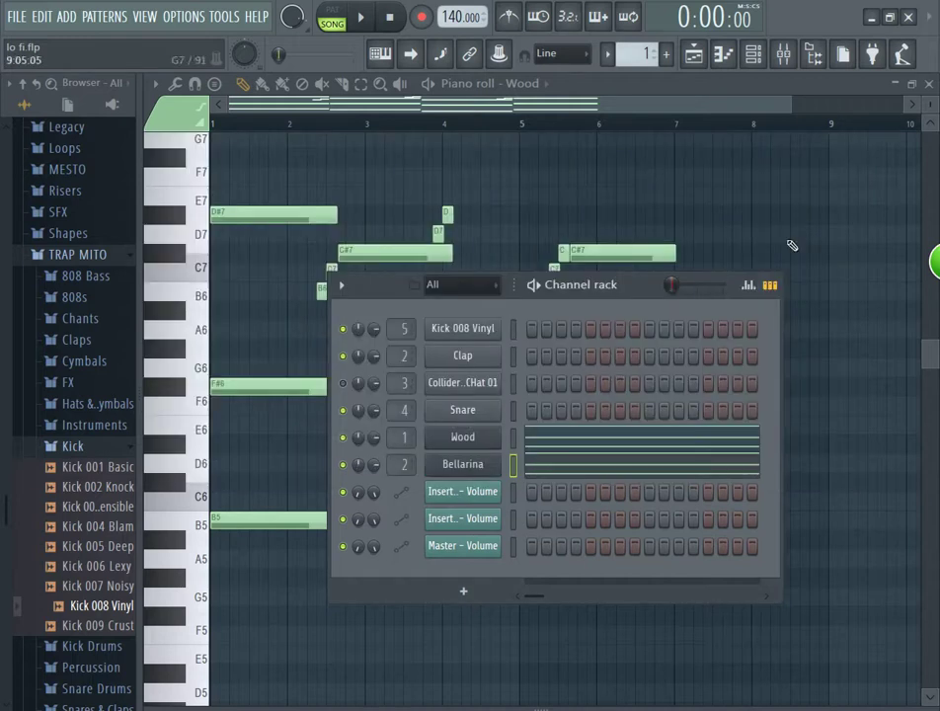
- Open the Wood channel's synth, review its operator and matrix settings, and close it
left_click(488, 443)
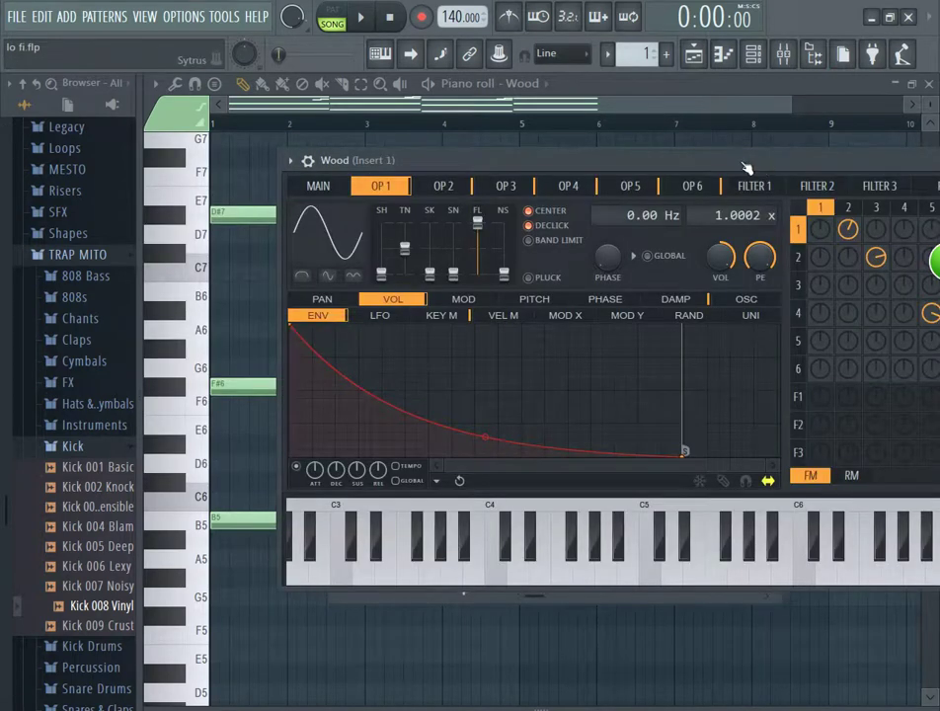
left_click_drag(746, 167, 675, 166)
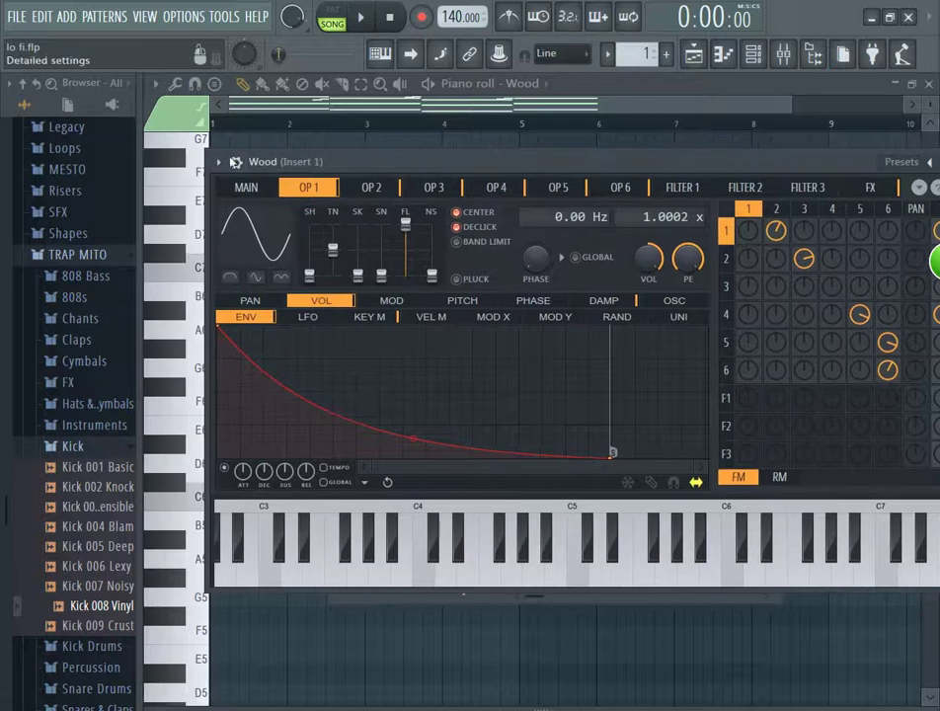
left_click_drag(550, 176, 432, 181)
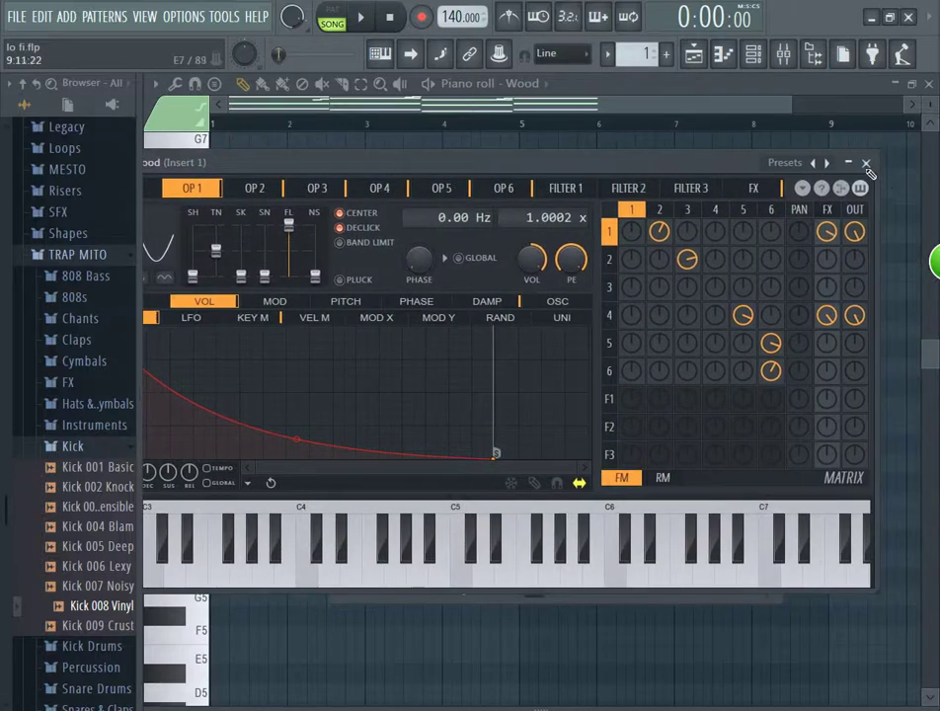
left_click(866, 164)
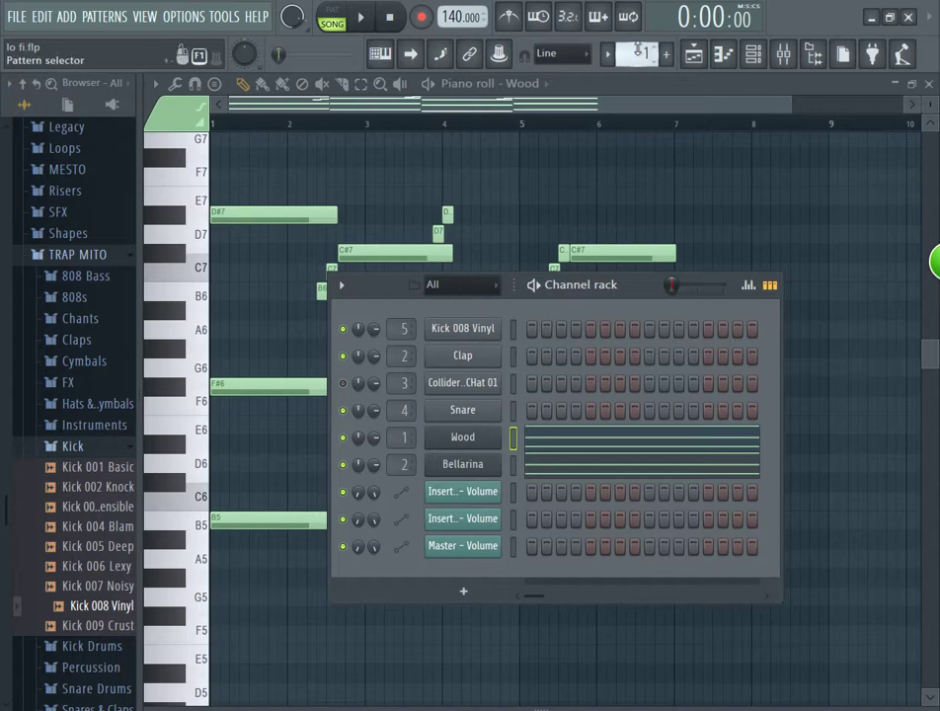
- Go through patterns 2 to 5 to review each pattern's steps in the channel rack
scroll(635, 55, "up", 2)
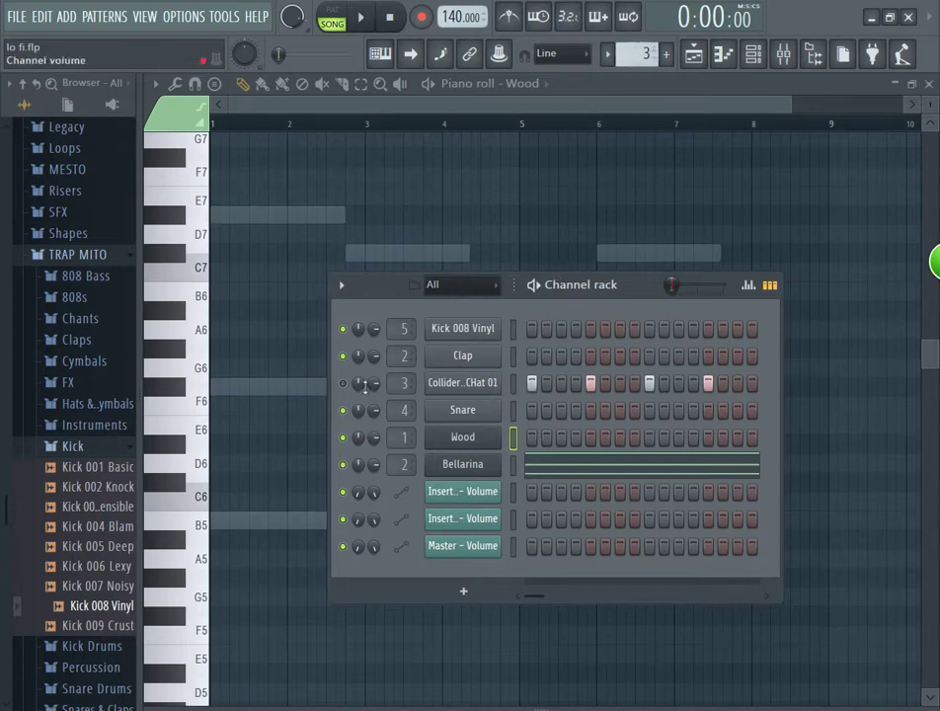
scroll(645, 52, "up", 1)
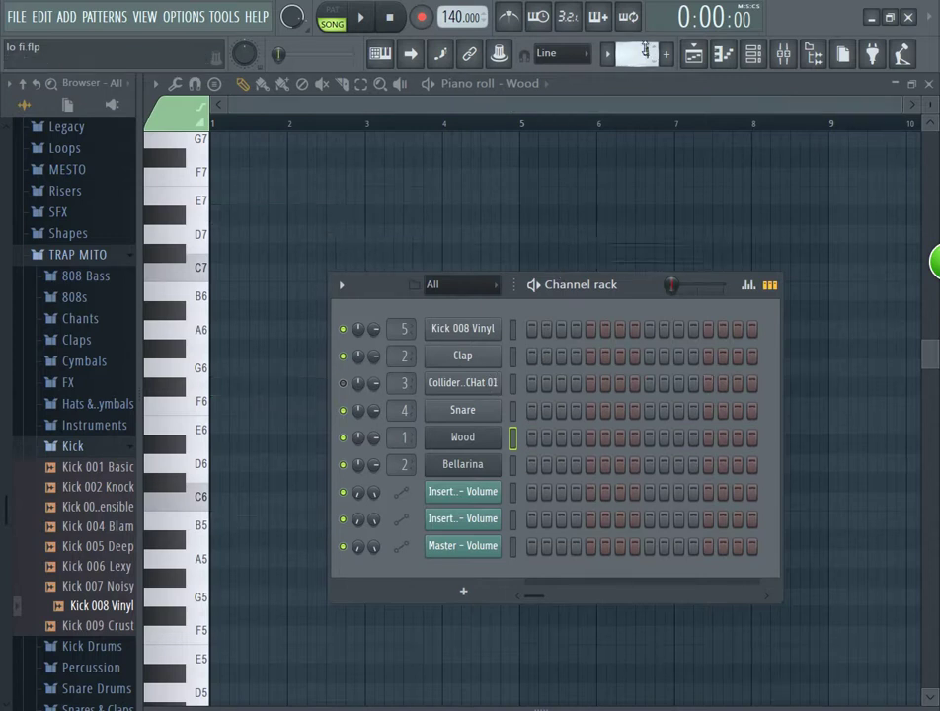
left_click_drag(645, 36, 645, 49)
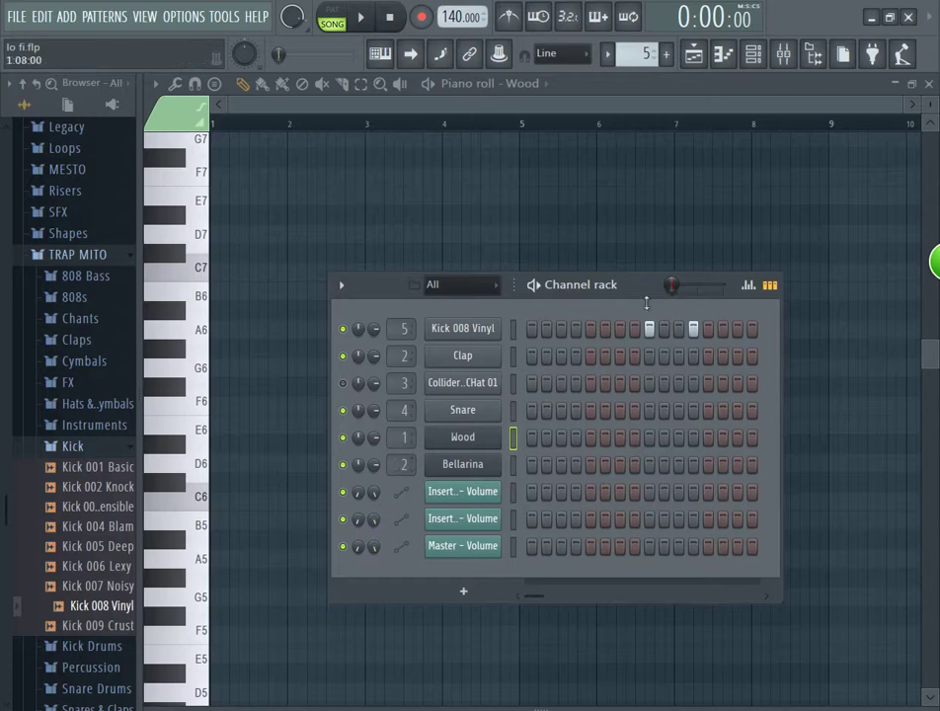
left_click_drag(647, 288, 656, 288)
- Review the full length of the Kick 008 Vinyl step sequence in Pattern 5
left_click(693, 53)
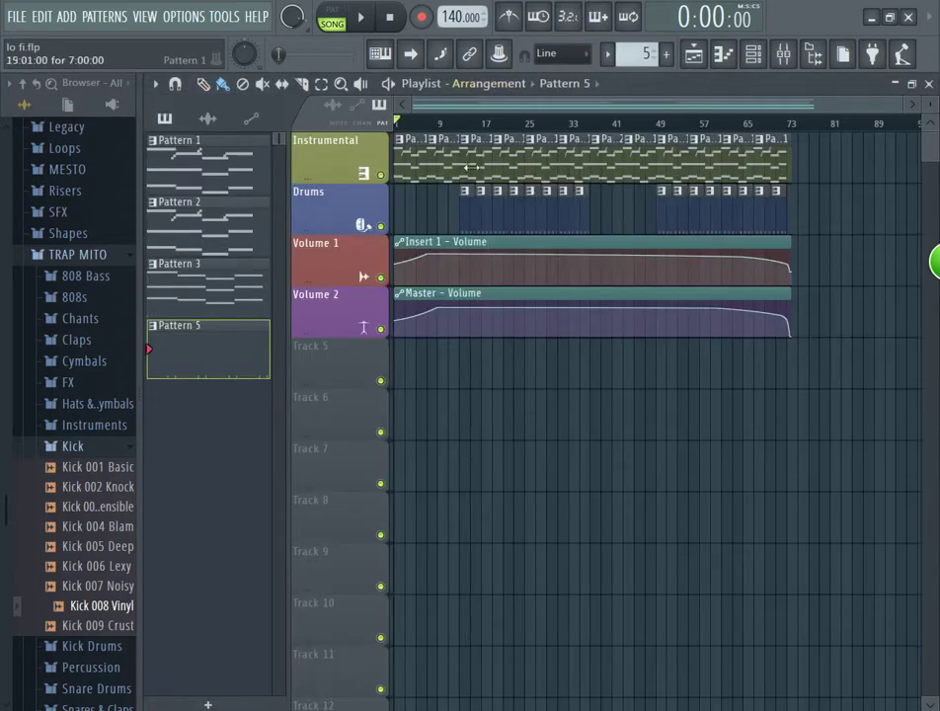
key("F7")
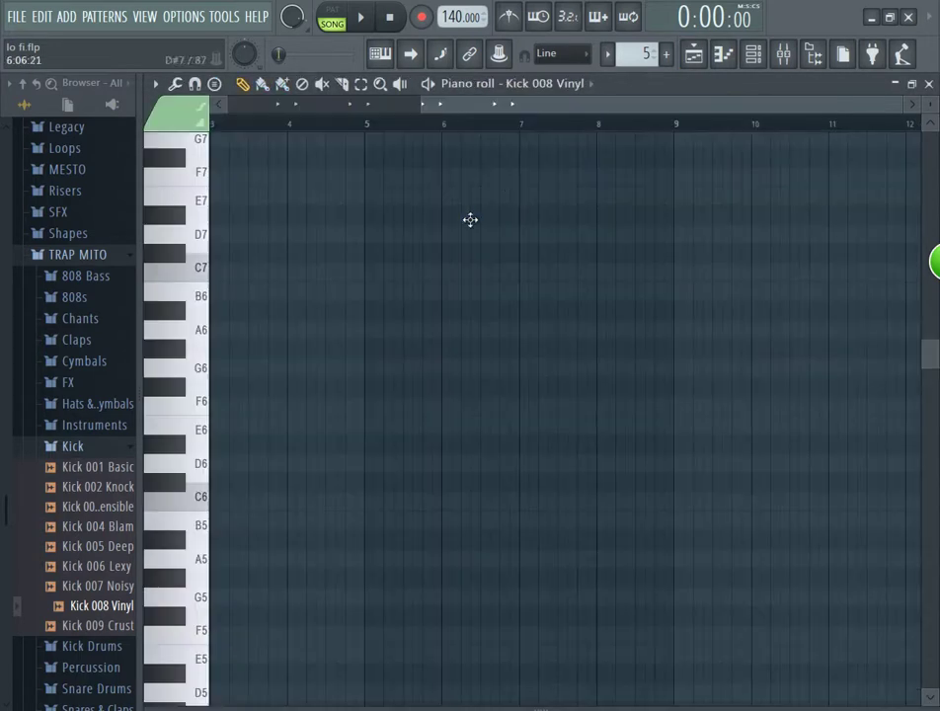
left_click(751, 52)
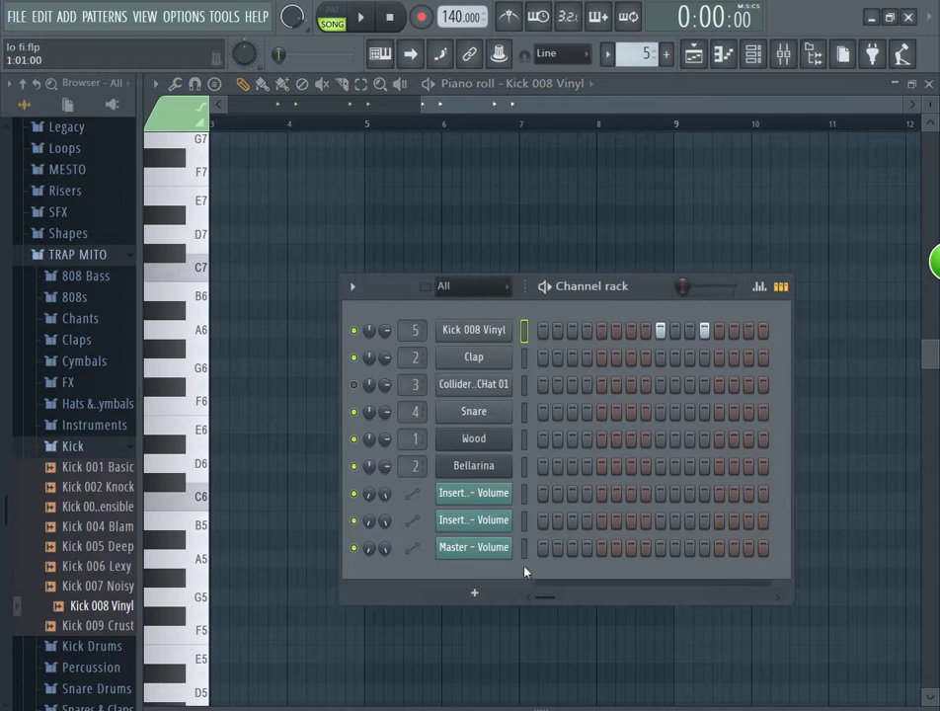
left_click_drag(545, 600, 576, 600)
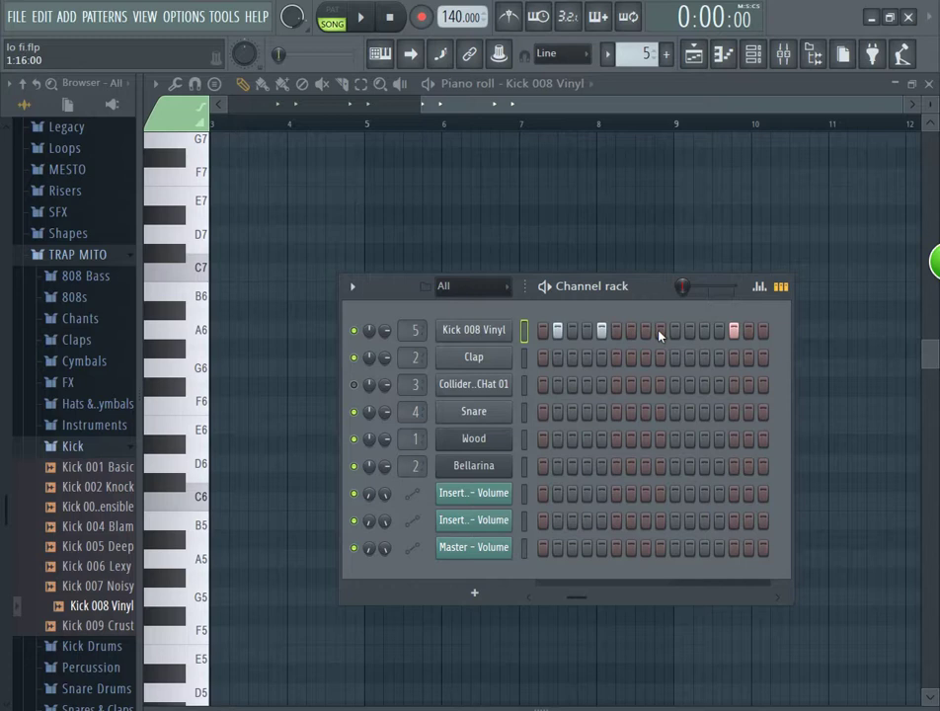
left_click_drag(589, 608, 594, 604)
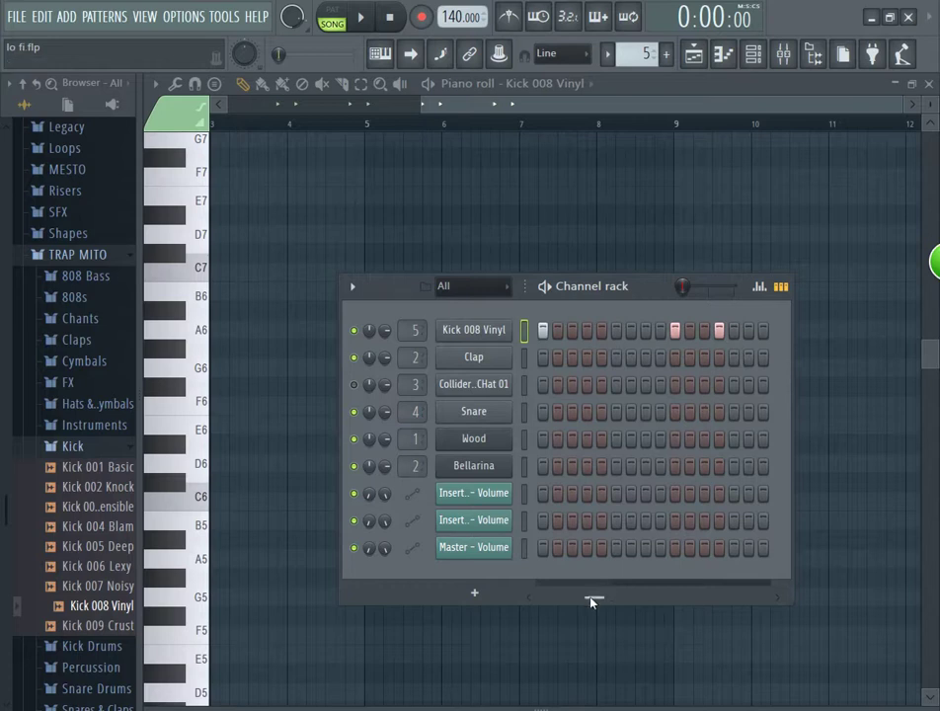
left_click_drag(592, 602, 469, 599)
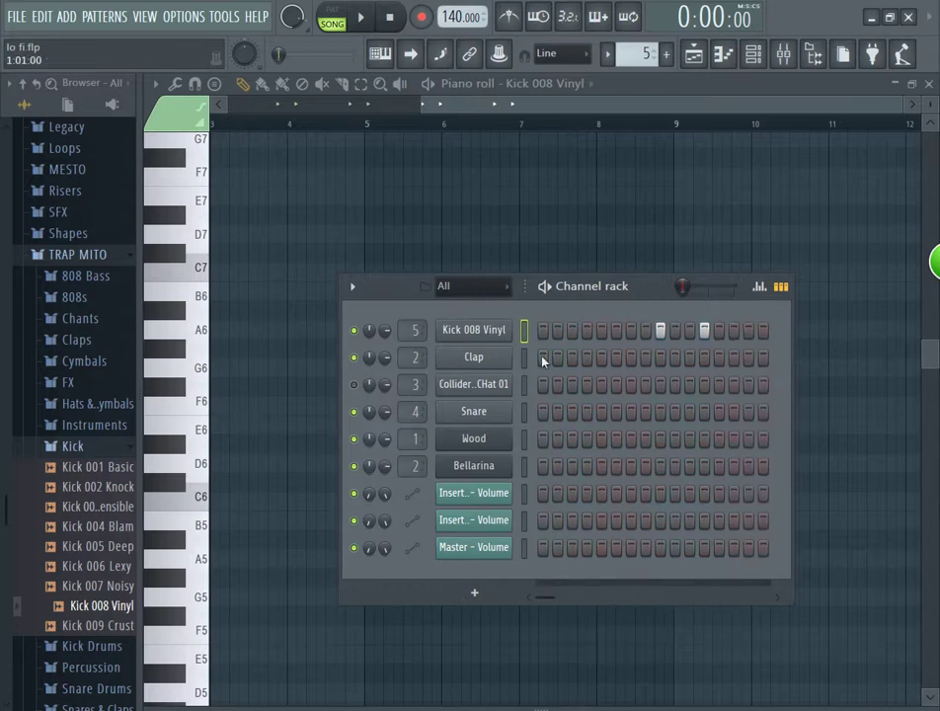
- Switch to Pattern 1 in the playlist and move the channel rack below the Volume 1 and Volume 2 automation tracks
left_click(695, 57)
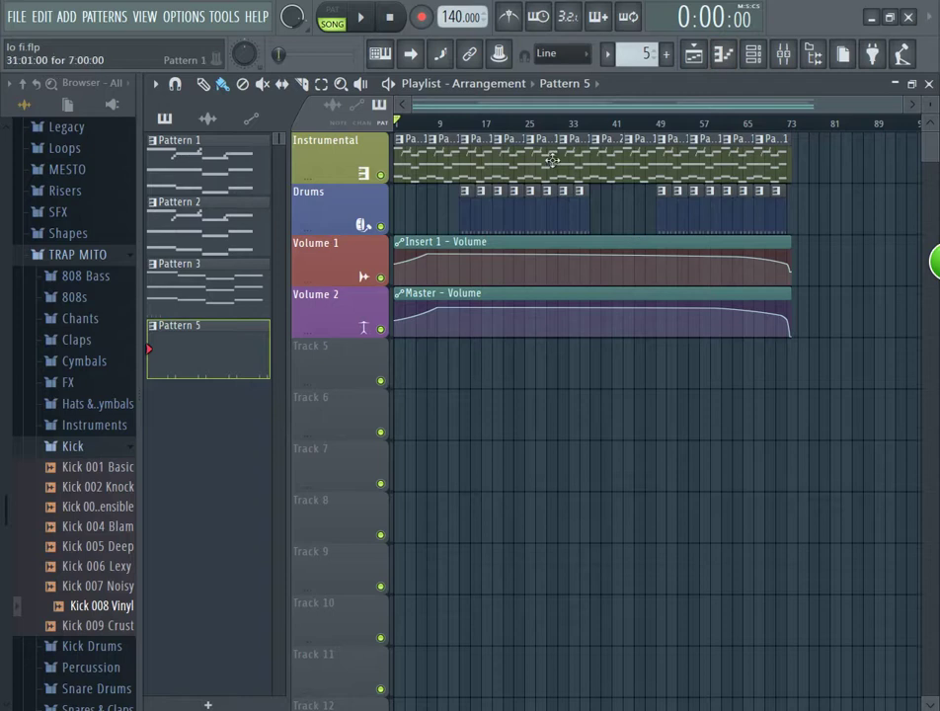
left_click(752, 53)
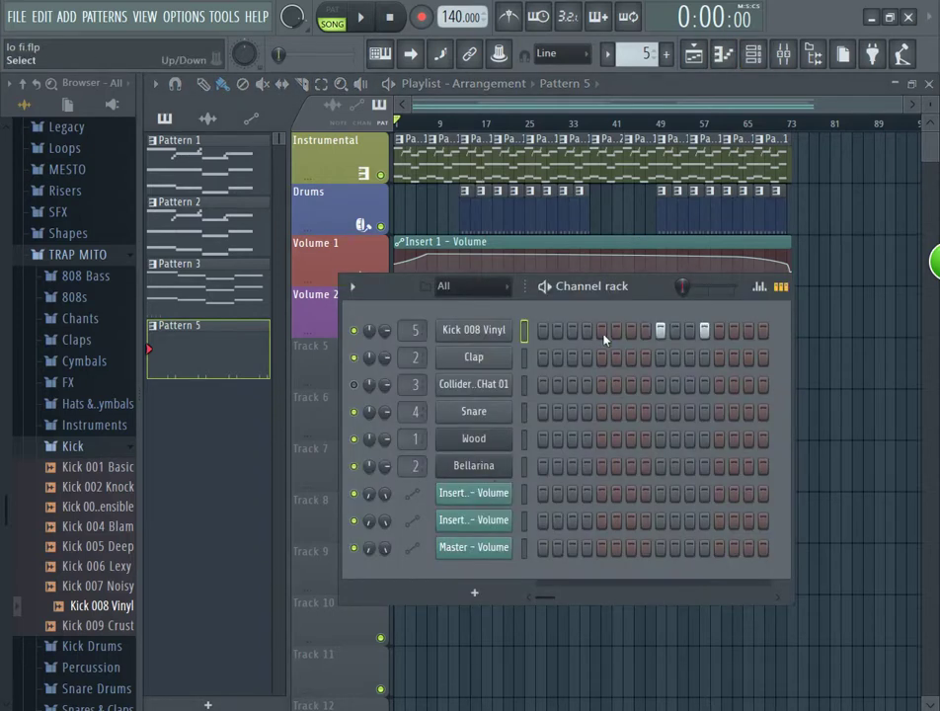
left_click_drag(624, 55, 615, 87)
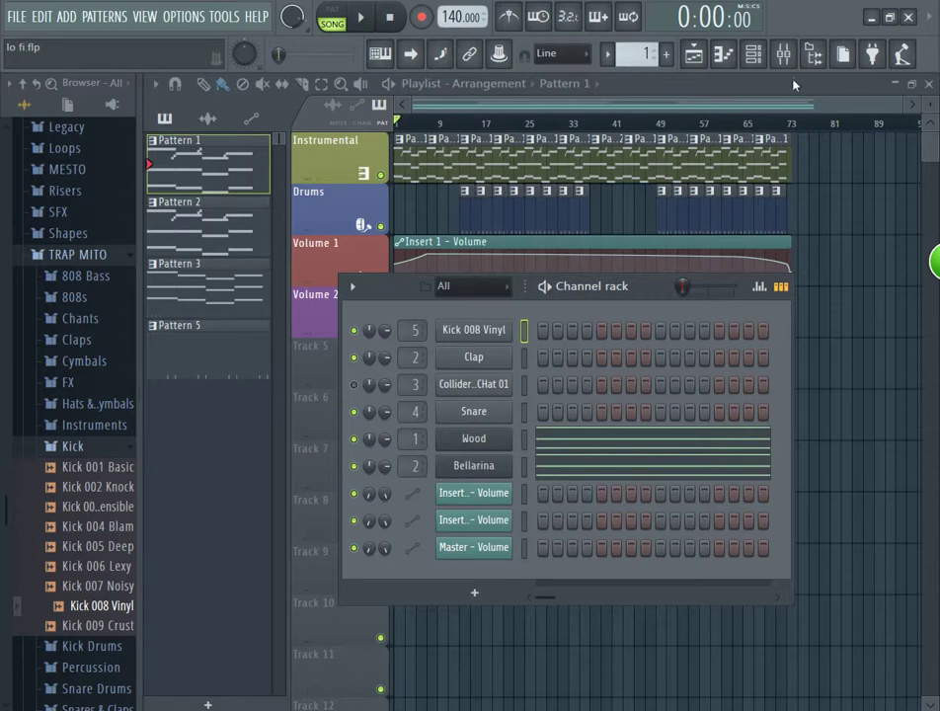
left_click_drag(649, 287, 674, 363)
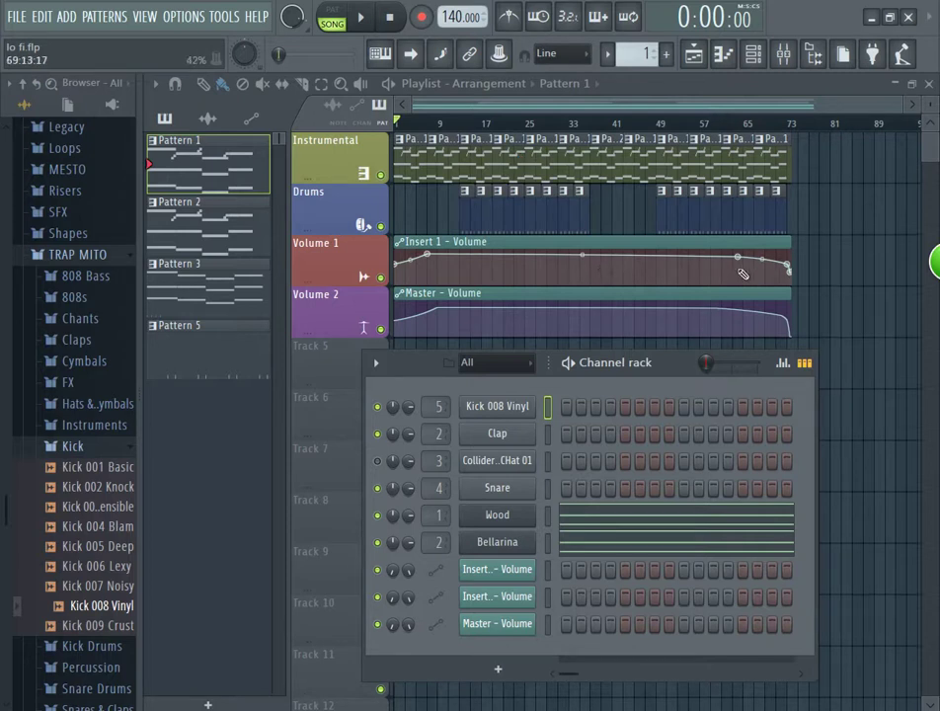
left_click_drag(688, 367, 682, 409)
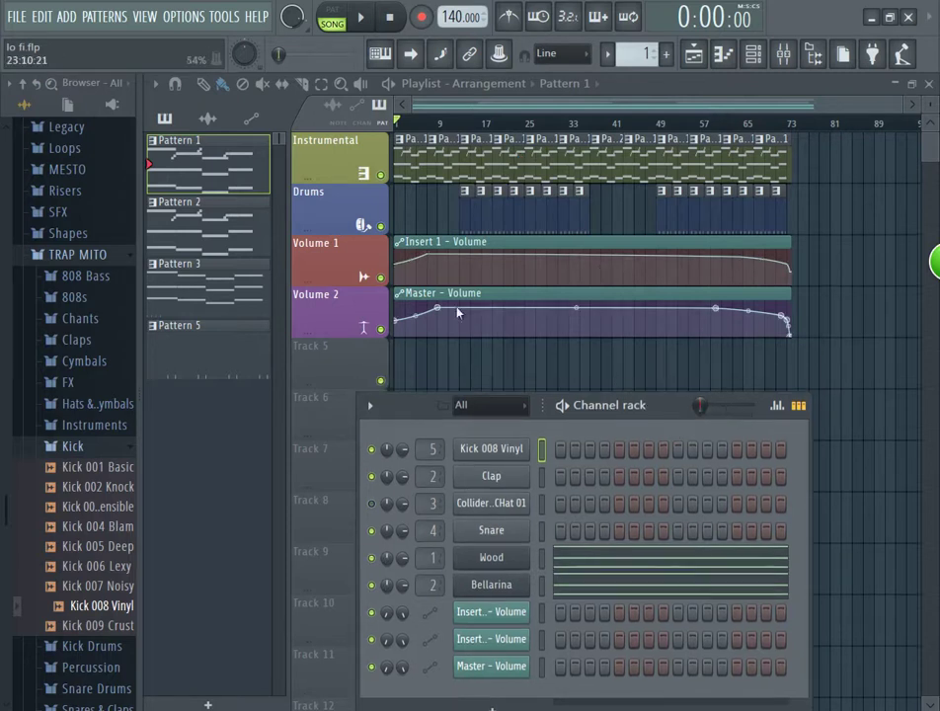
- Inspect the Create automation clip option for the Dance Piano mixer fader and minimise the mixer
left_click(783, 54)
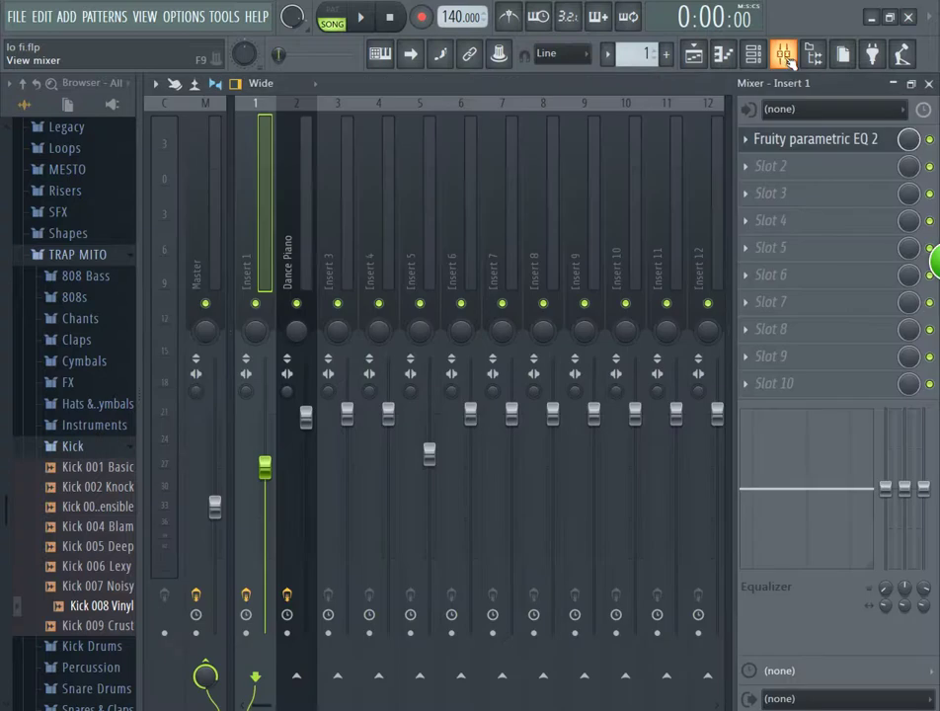
right_click(311, 423)
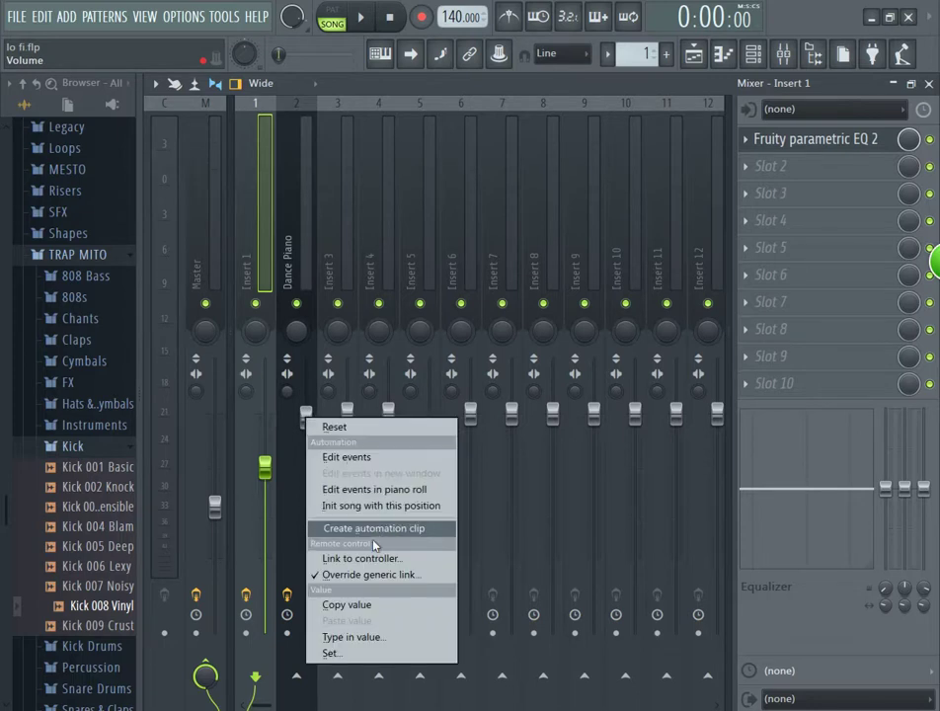
left_click(893, 87)
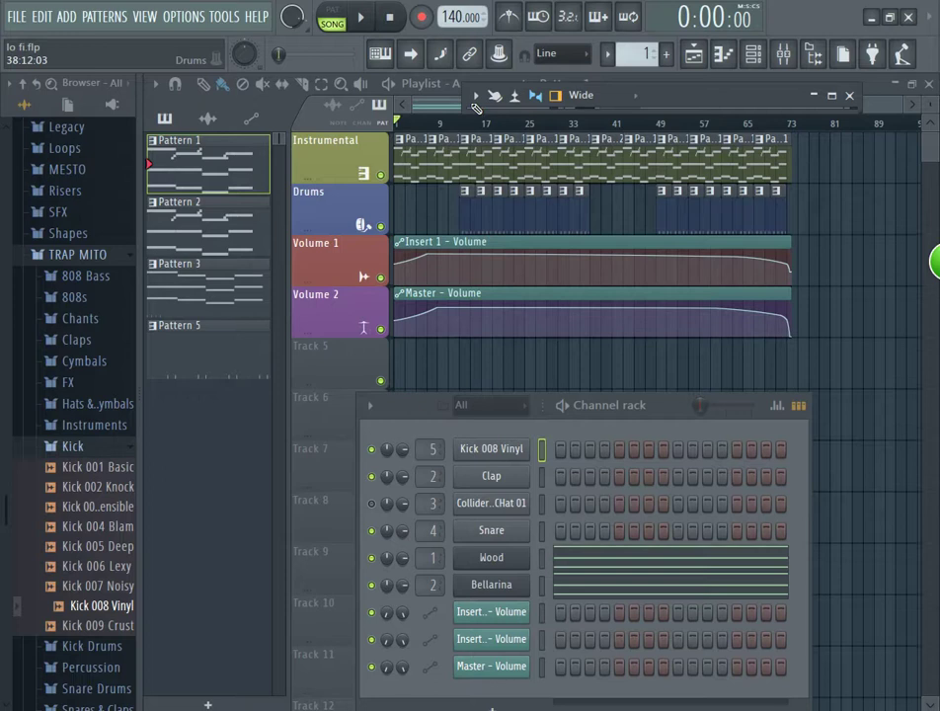
- Play Pattern 1 in pattern mode with the Bellarina channel muted, following the Wood notes in the piano roll, and pause
left_click(344, 13)
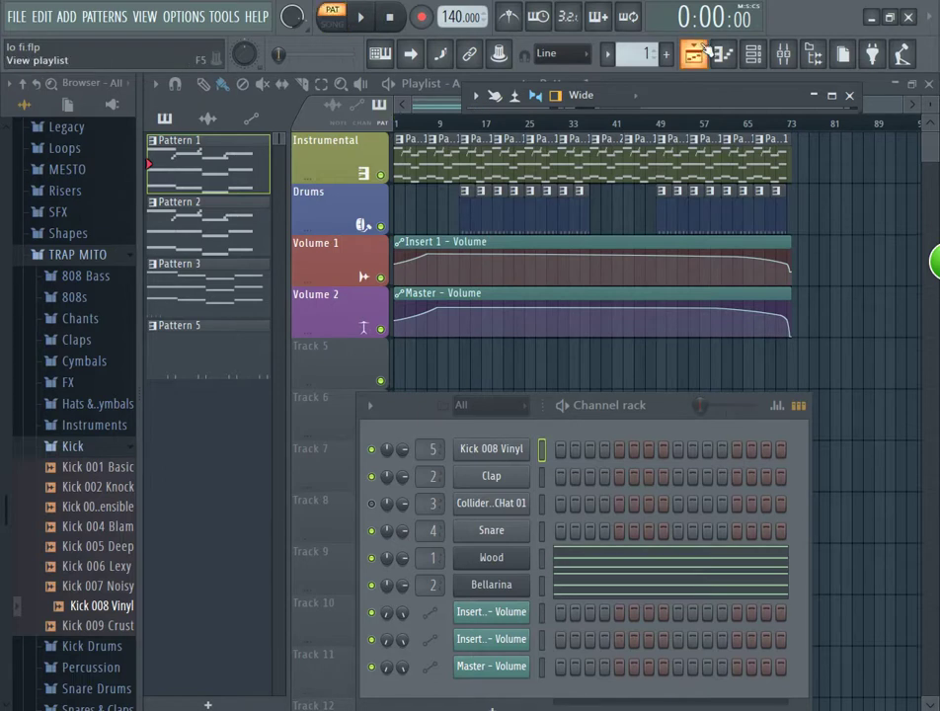
double_click(421, 161)
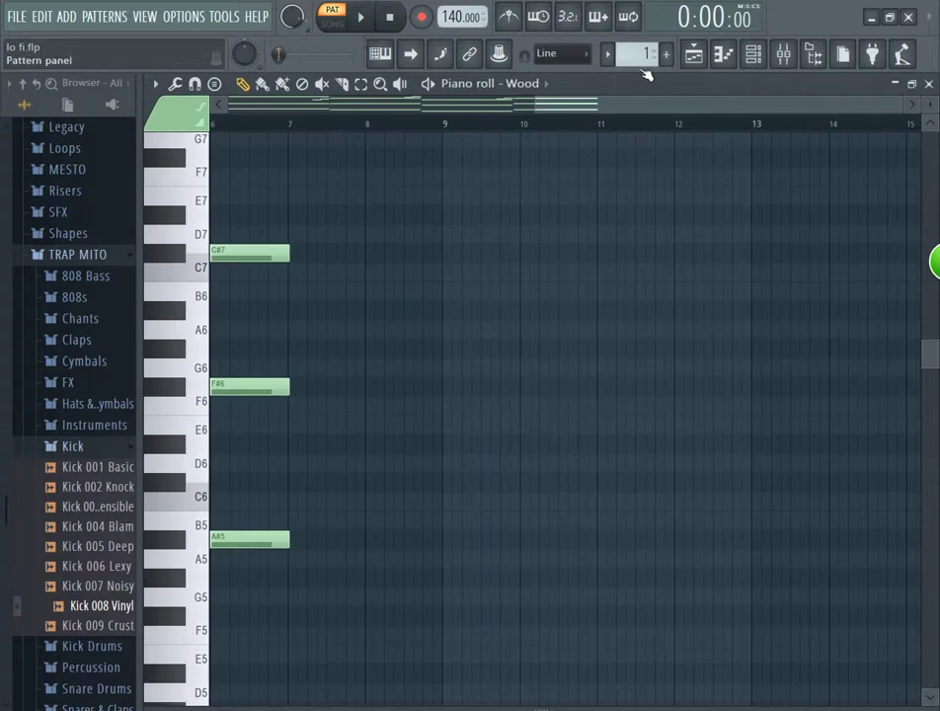
left_click(754, 56)
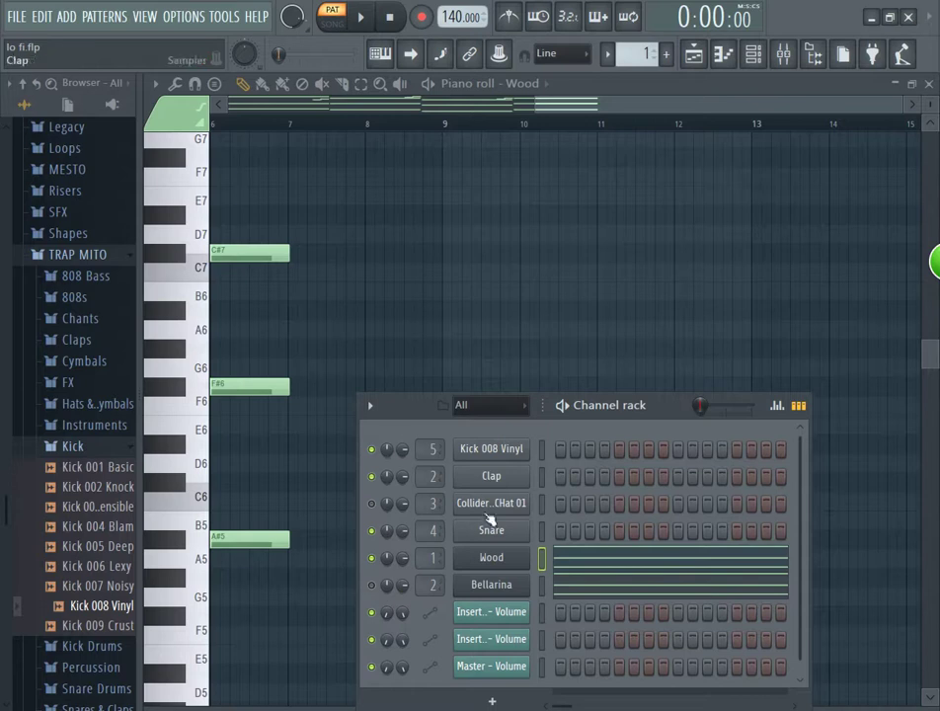
left_click(363, 19)
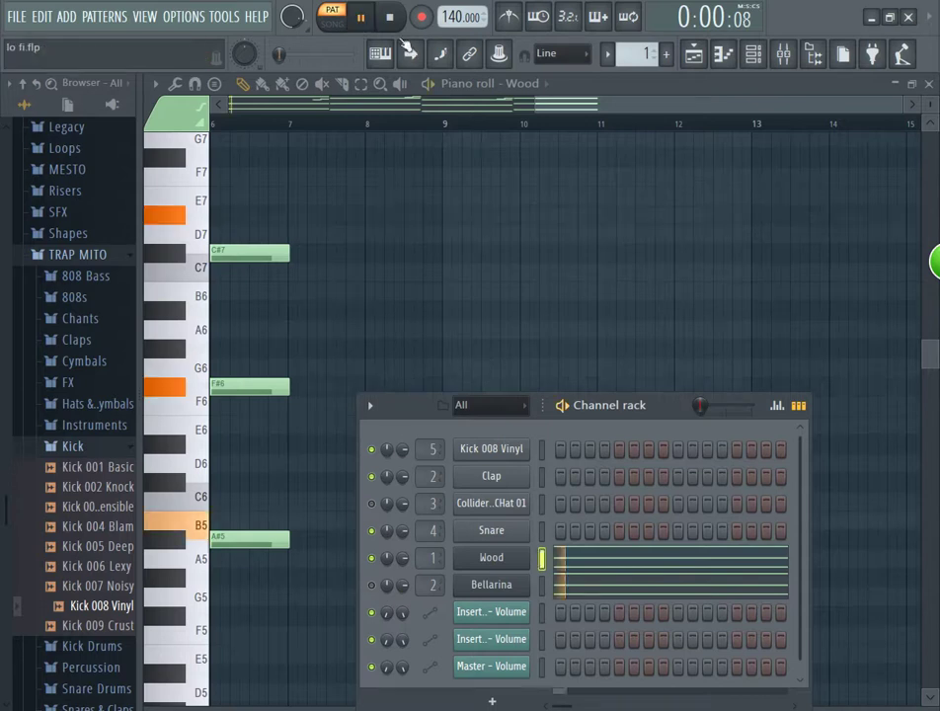
left_click_drag(599, 105, 225, 85)
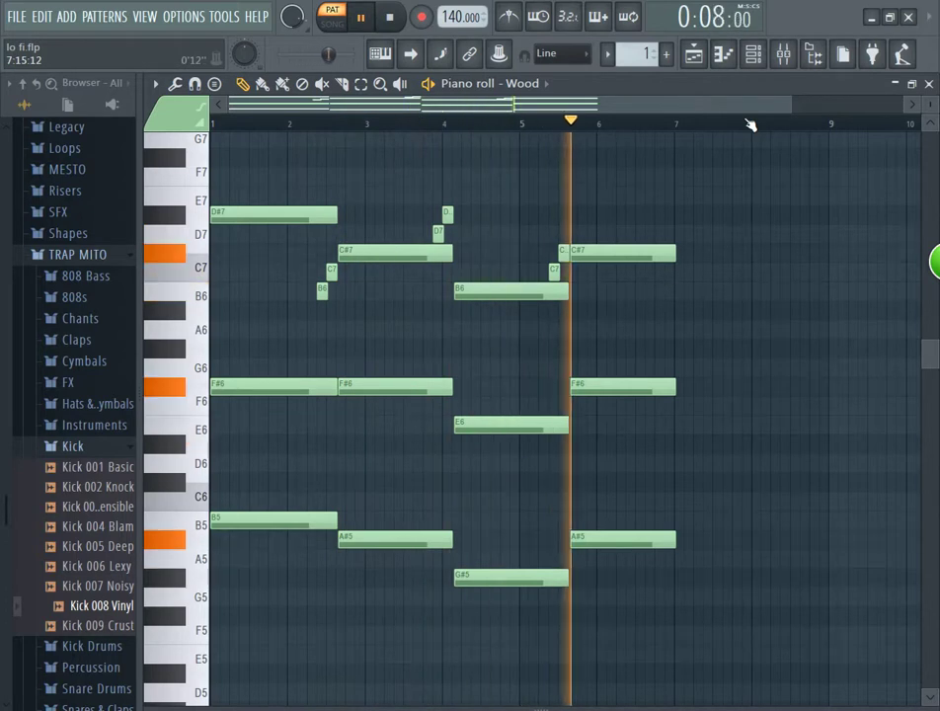
left_click(360, 16)
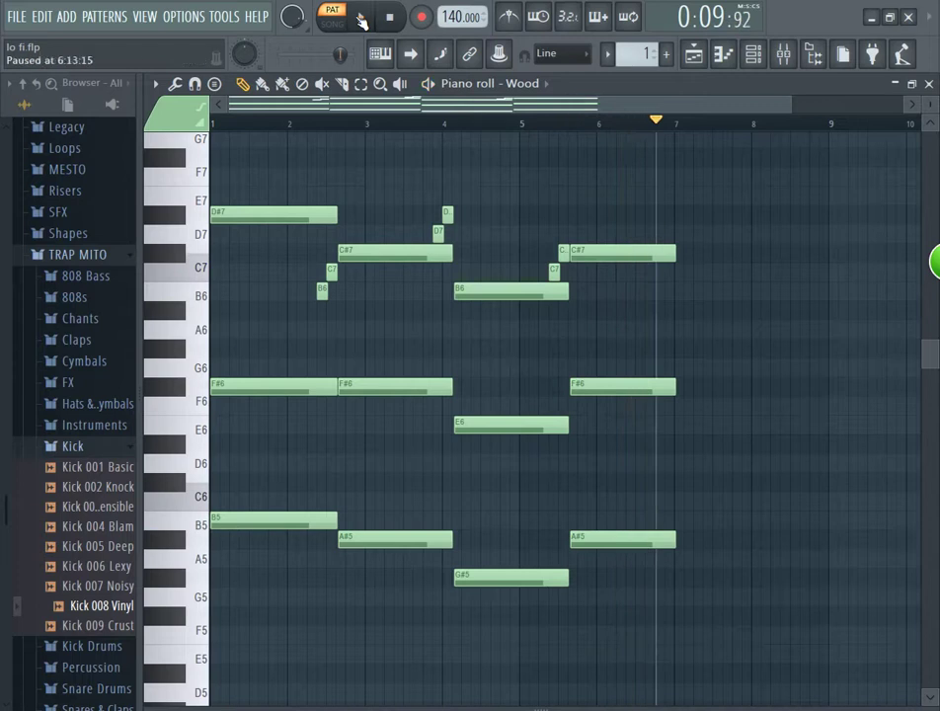
- Play Pattern 1 with Bellarina enabled and Wood muted, pause it and unmute Wood
left_click(751, 63)
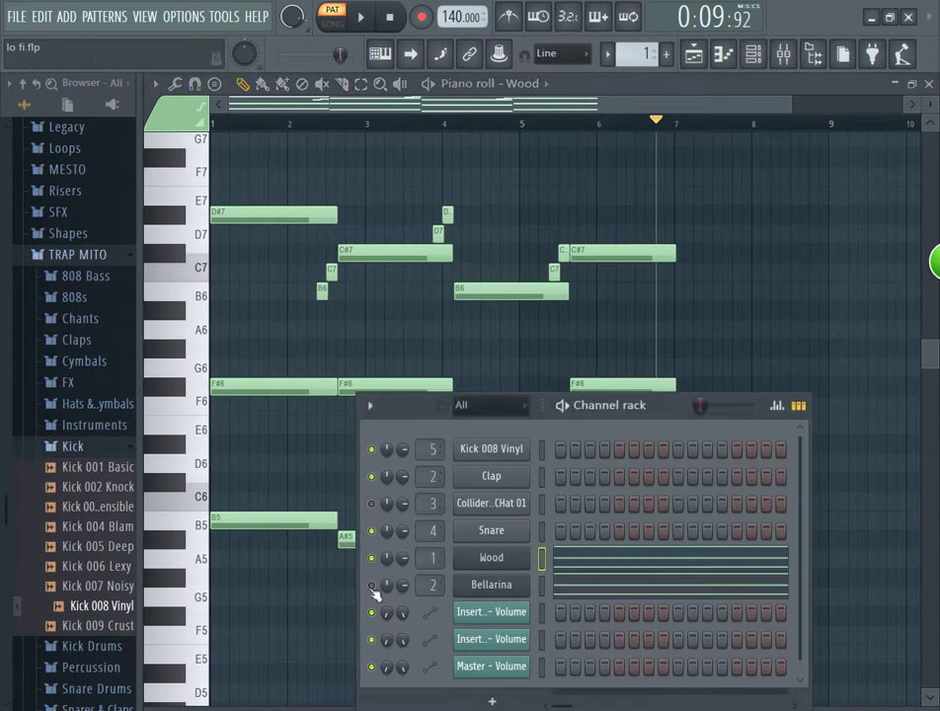
left_click(361, 17)
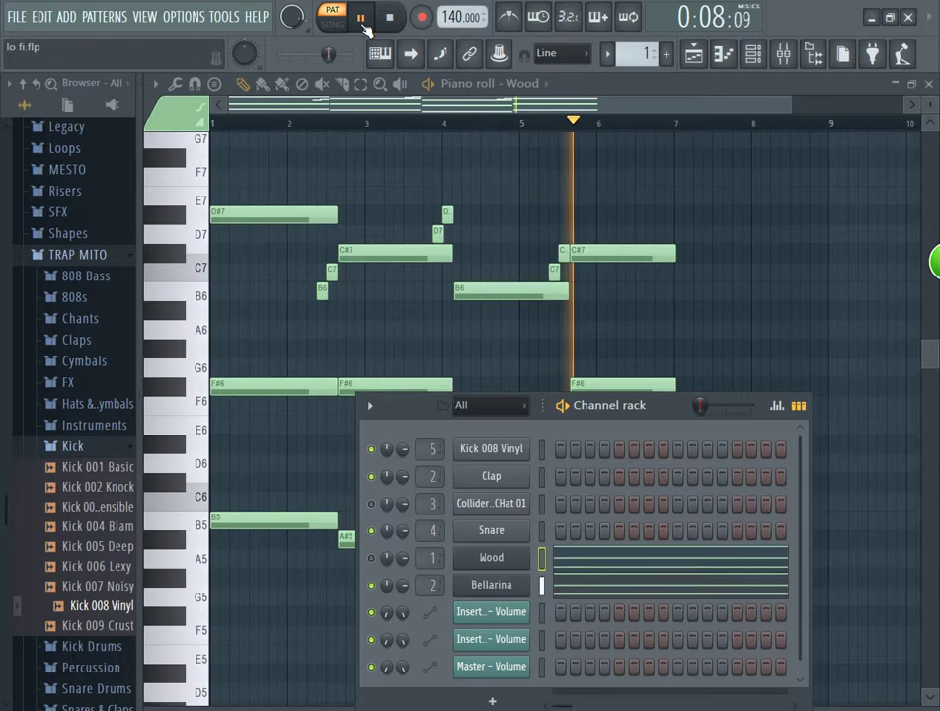
left_click(361, 18)
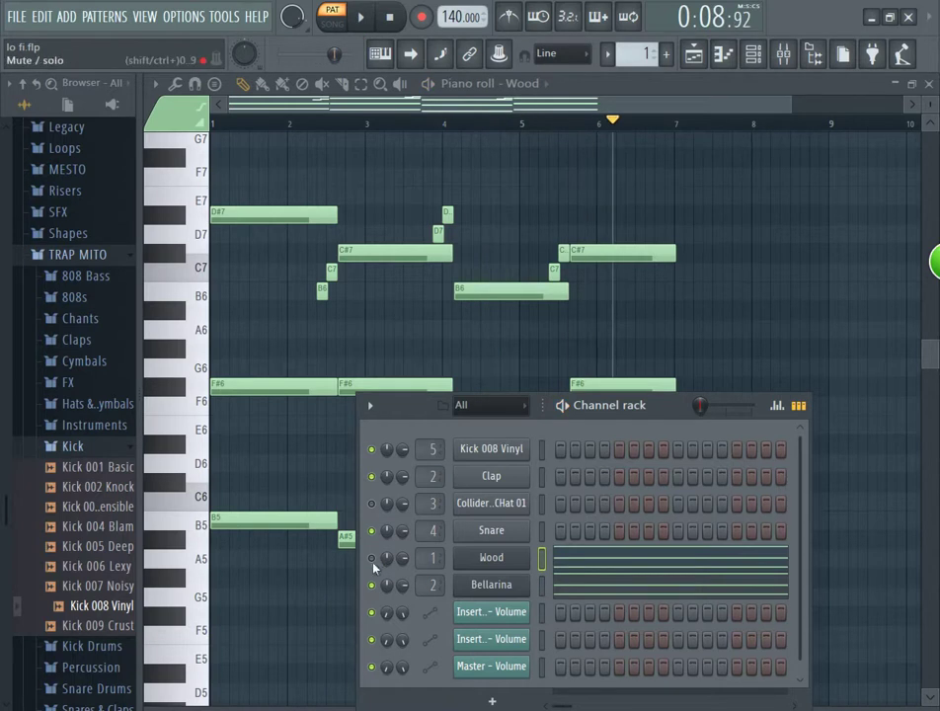
left_click_drag(672, 406, 654, 275)
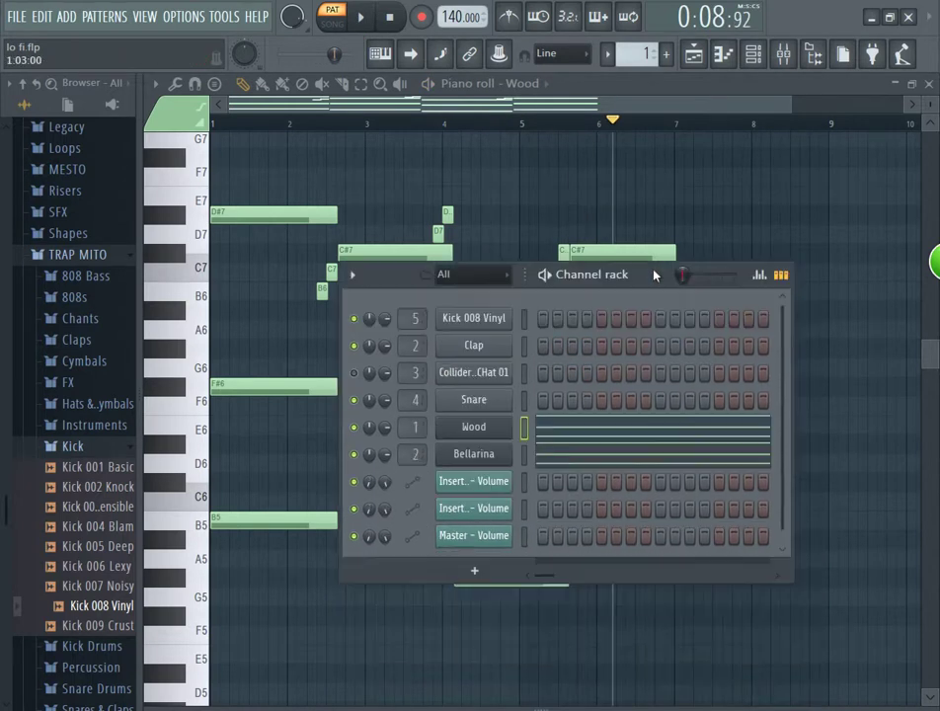
- Open the mixer at full size and check the effect slots of Insert 1, Insert 9 and Insert 5
left_click(789, 59)
left_click(831, 95)
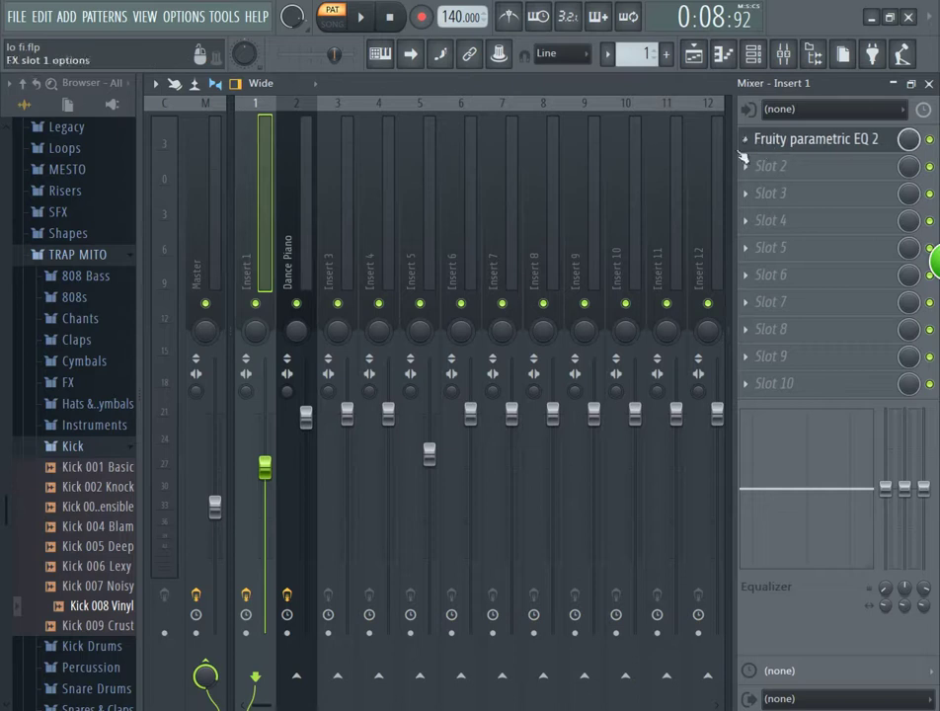
left_click(599, 280)
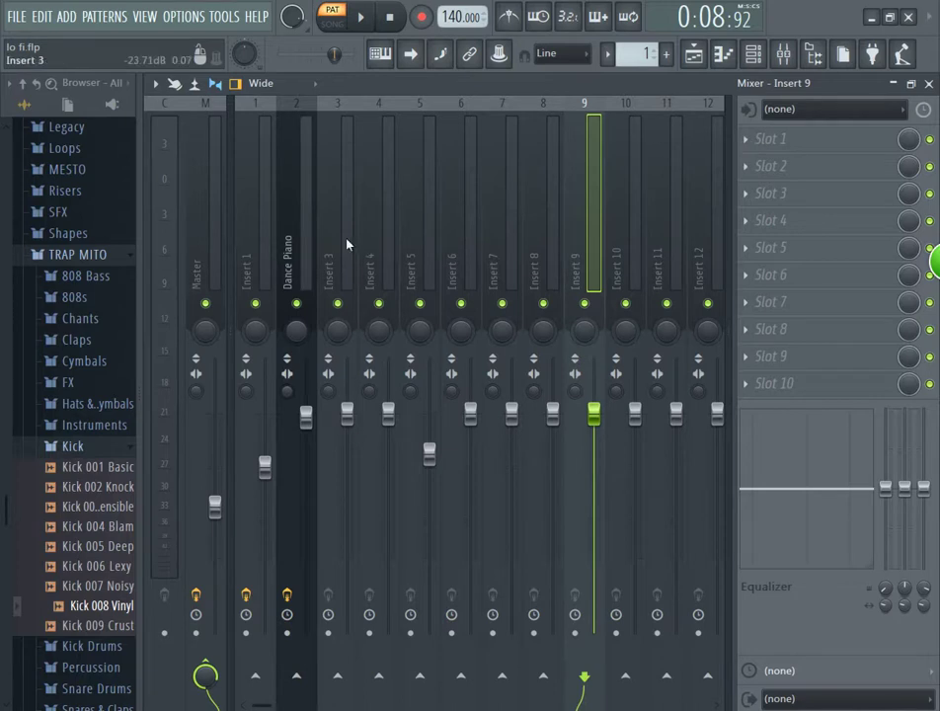
left_click(426, 279)
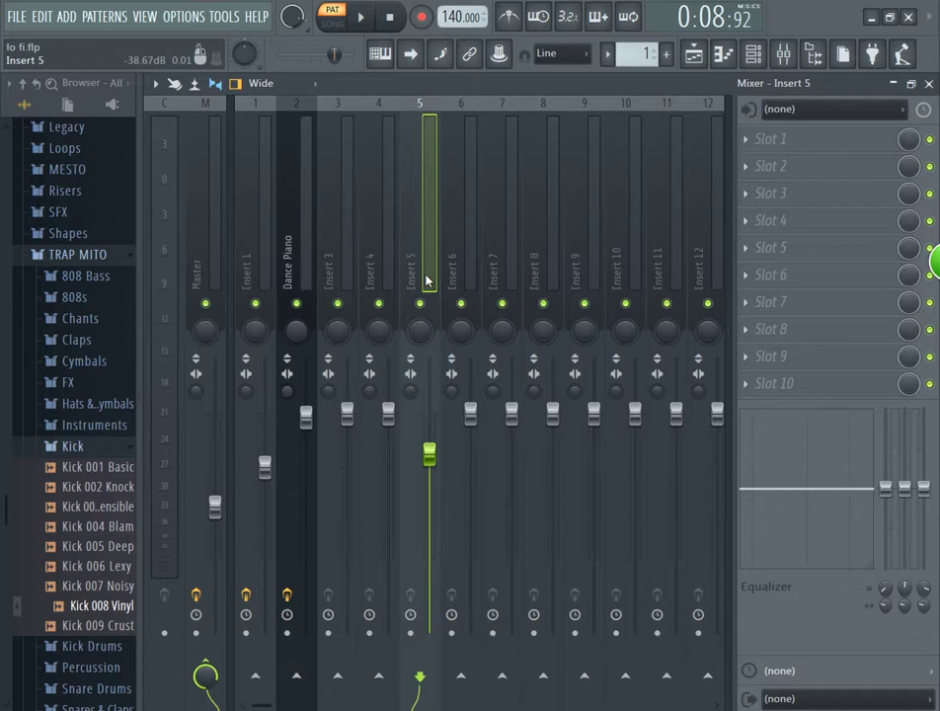
- Load Fruity Parametric EQ 2 into the first effect slot of Insert 7, close its window and minimise the mixer
left_click(510, 280)
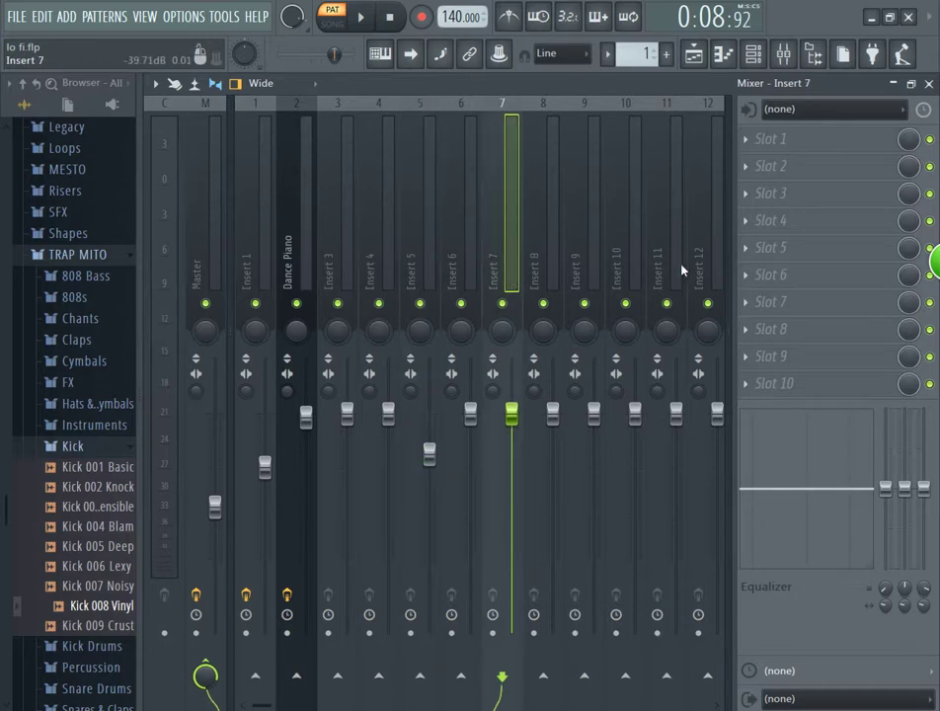
left_click(753, 144)
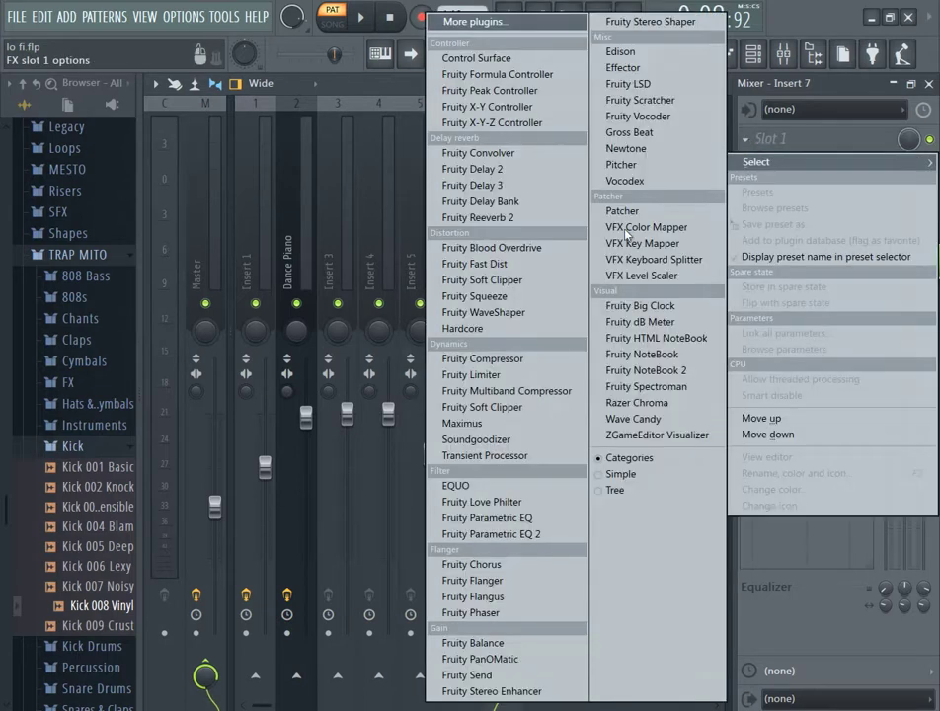
left_click(524, 534)
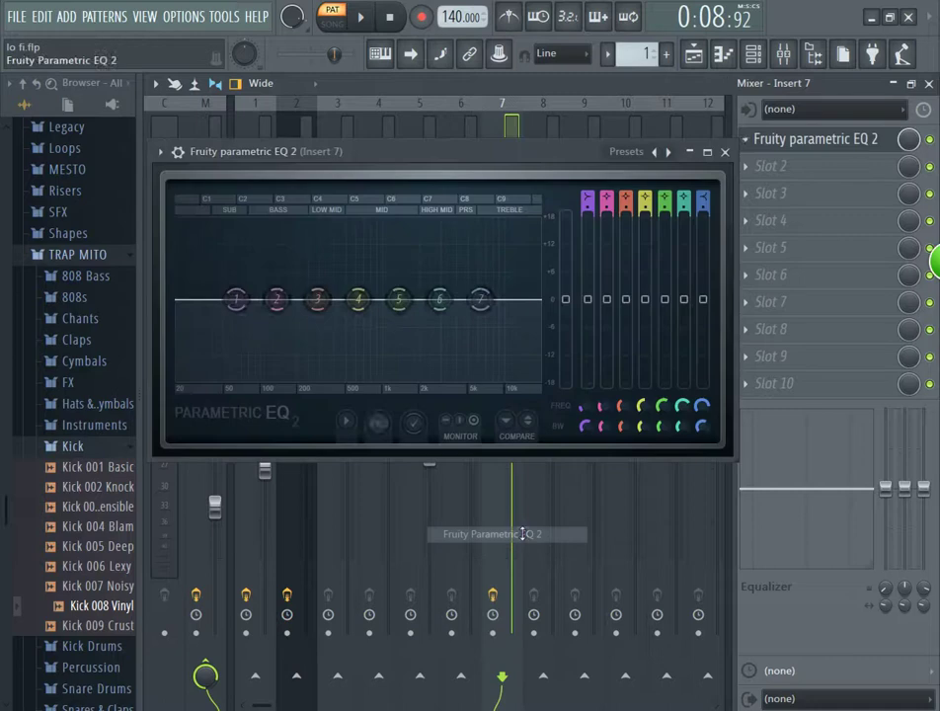
left_click(704, 152)
left_click(928, 84)
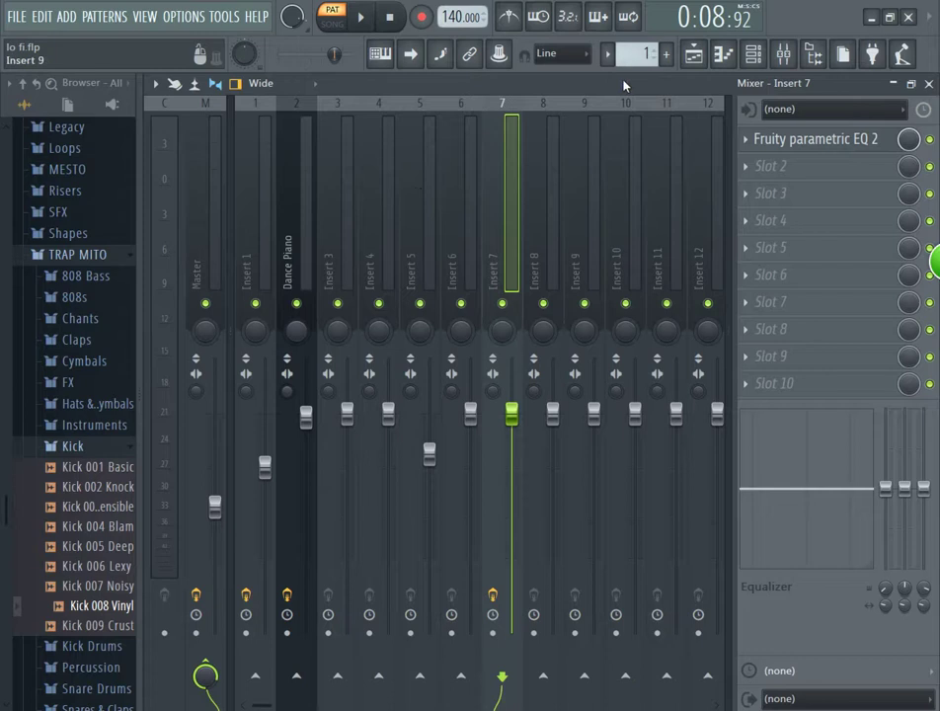
left_click(893, 85)
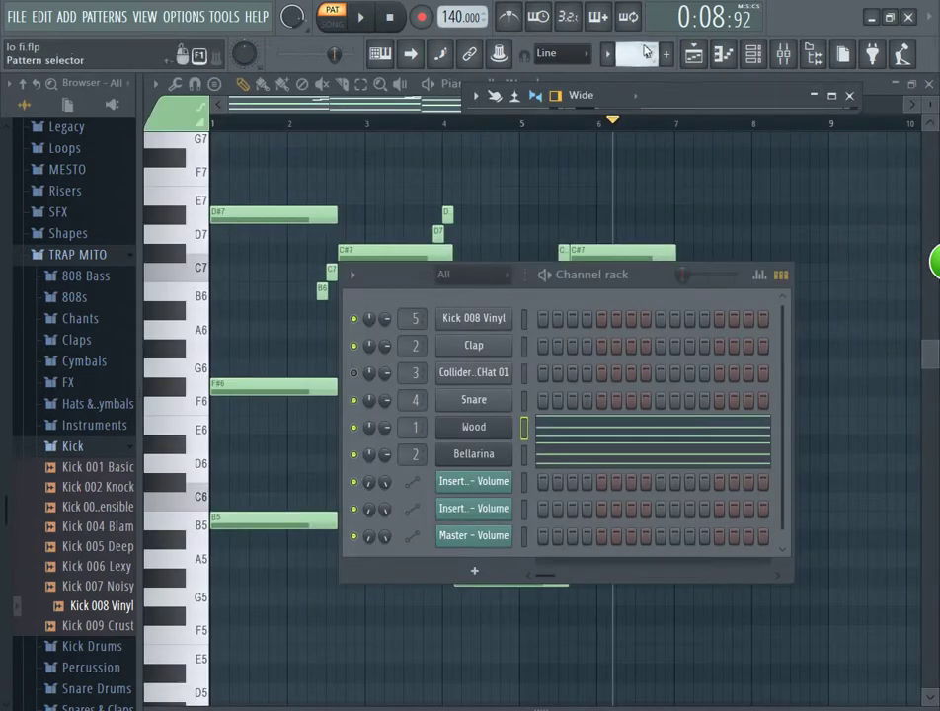
- Create Pattern 12 and add a new Sampler channel to the channel rack
left_click(667, 54)
left_click(754, 57)
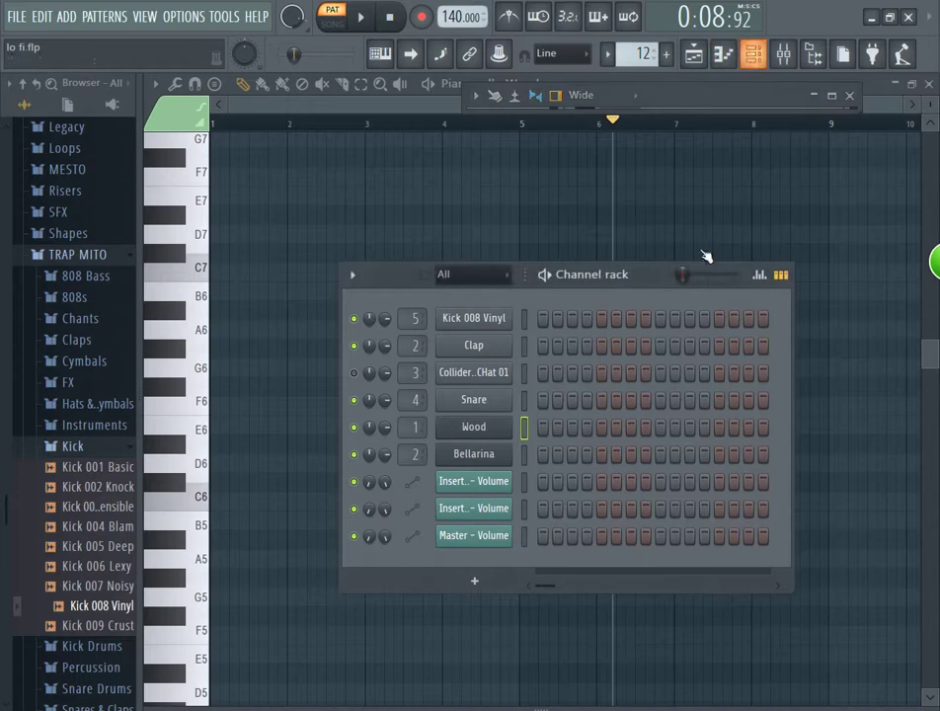
left_click(474, 582)
left_click(480, 587)
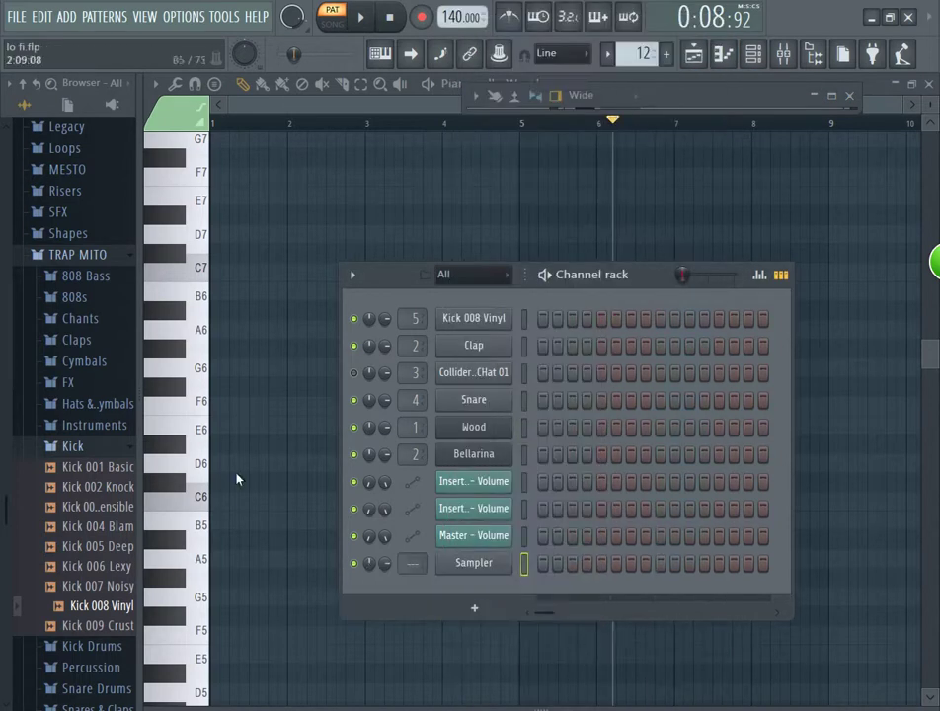
- Load the Piezo preset from the Instruments pack's Guitar folder onto the Sampler channel and open its piano roll
left_click(89, 449)
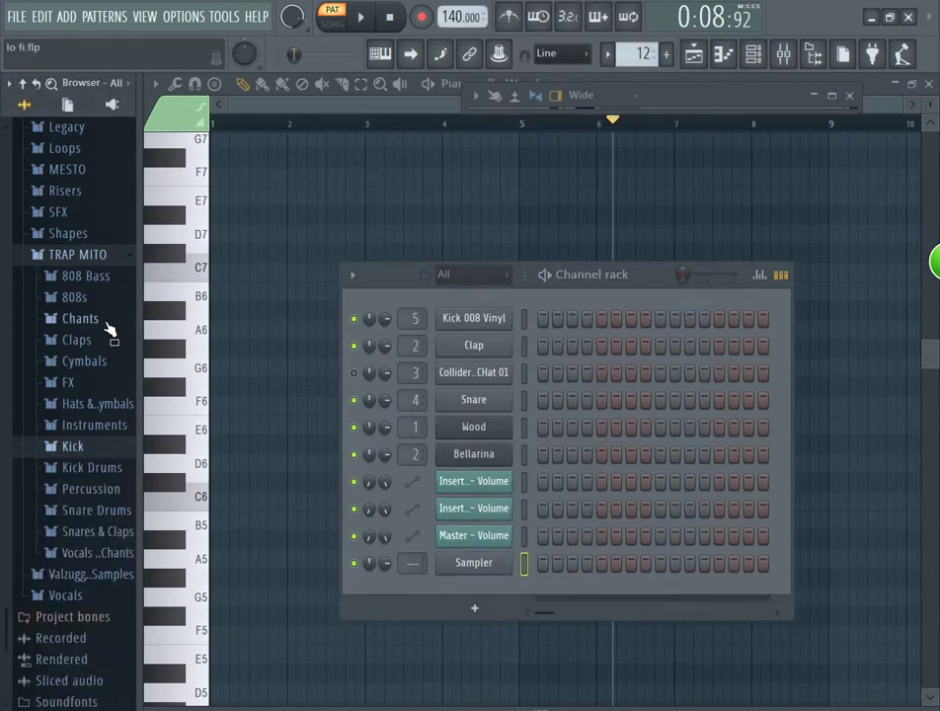
left_click(107, 425)
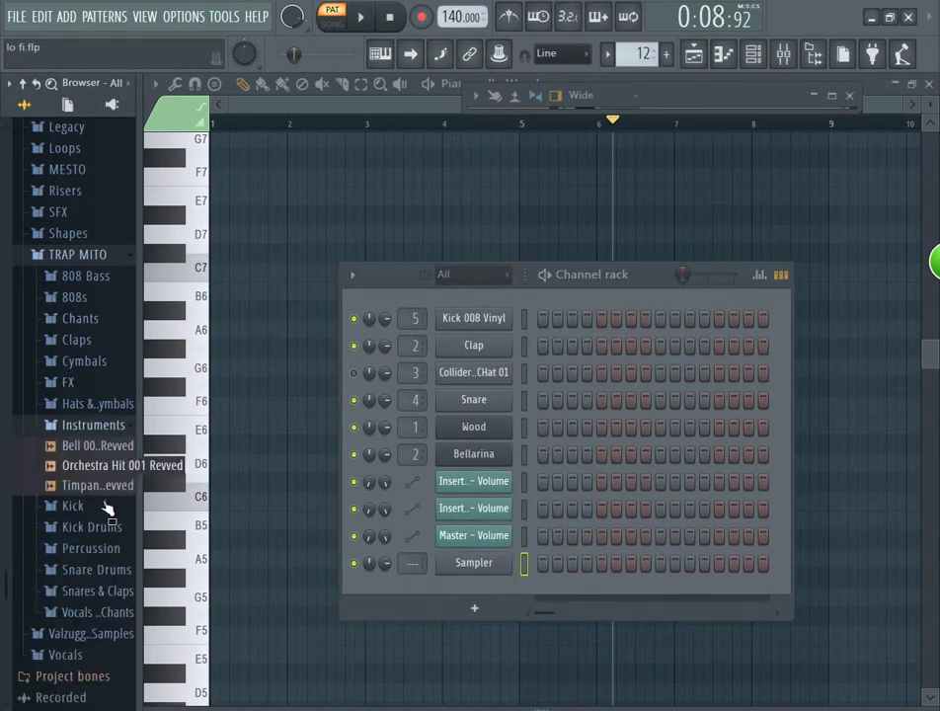
left_click(106, 424)
left_click(96, 254)
left_click(98, 300)
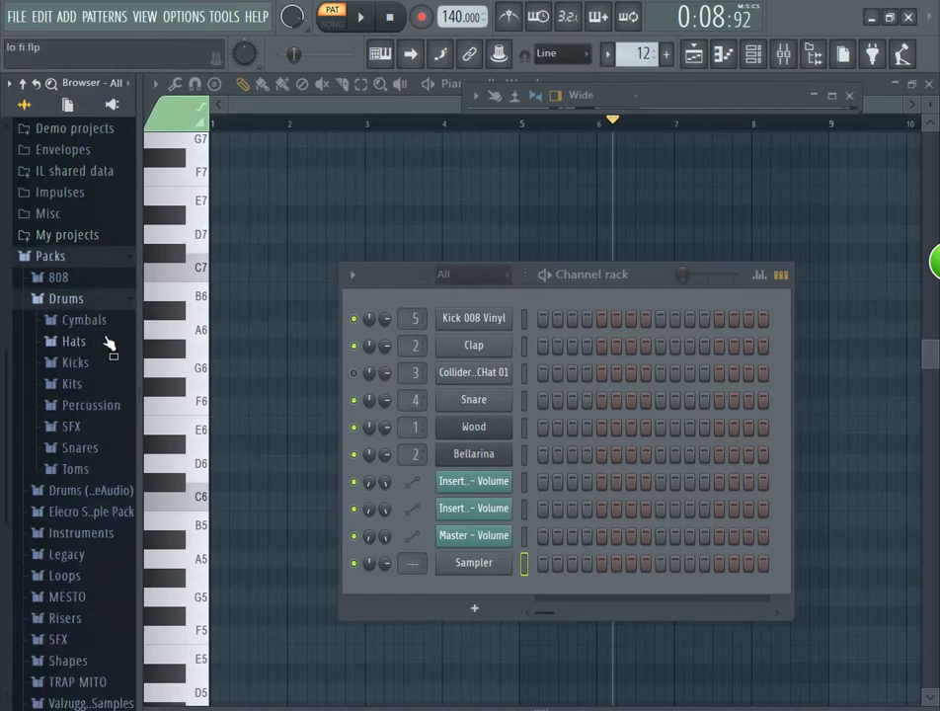
left_click(97, 533)
left_click(99, 595)
left_click(97, 593)
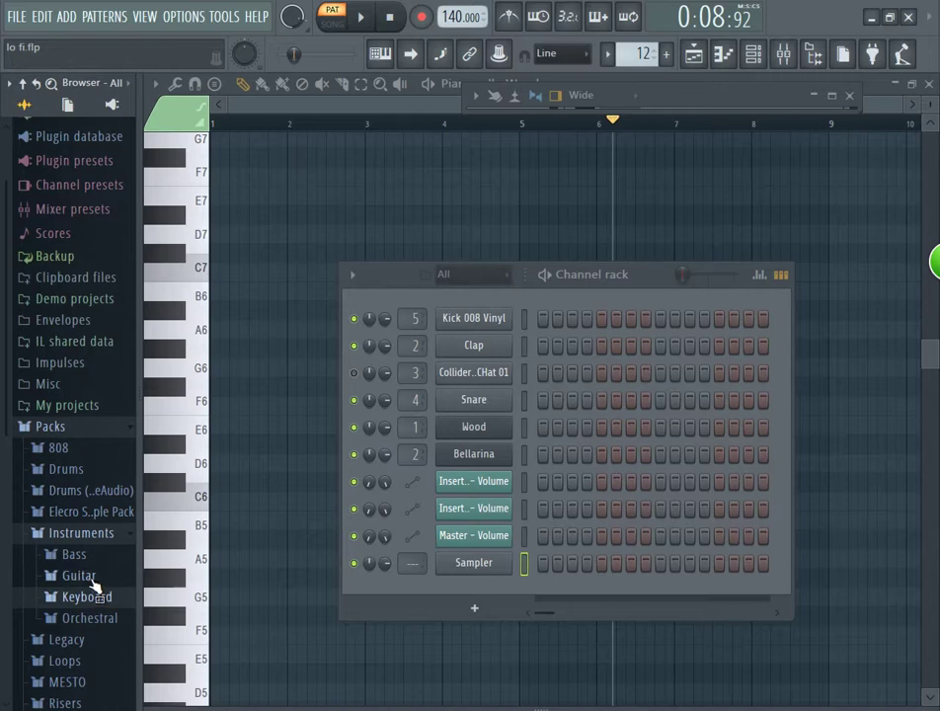
left_click(84, 577)
left_click_drag(83, 604, 446, 565)
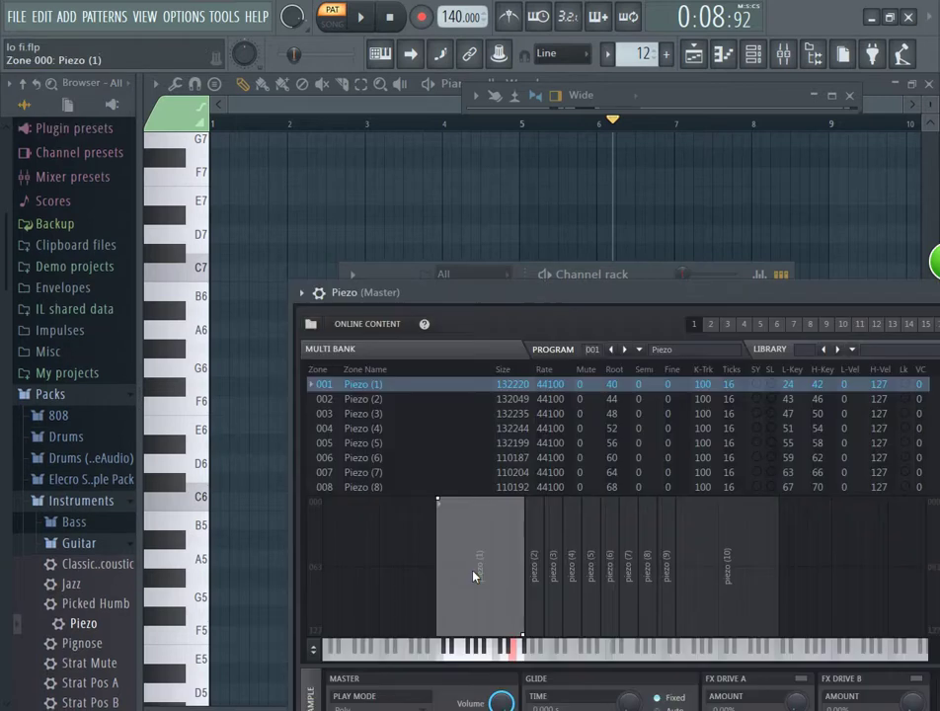
left_click(303, 295)
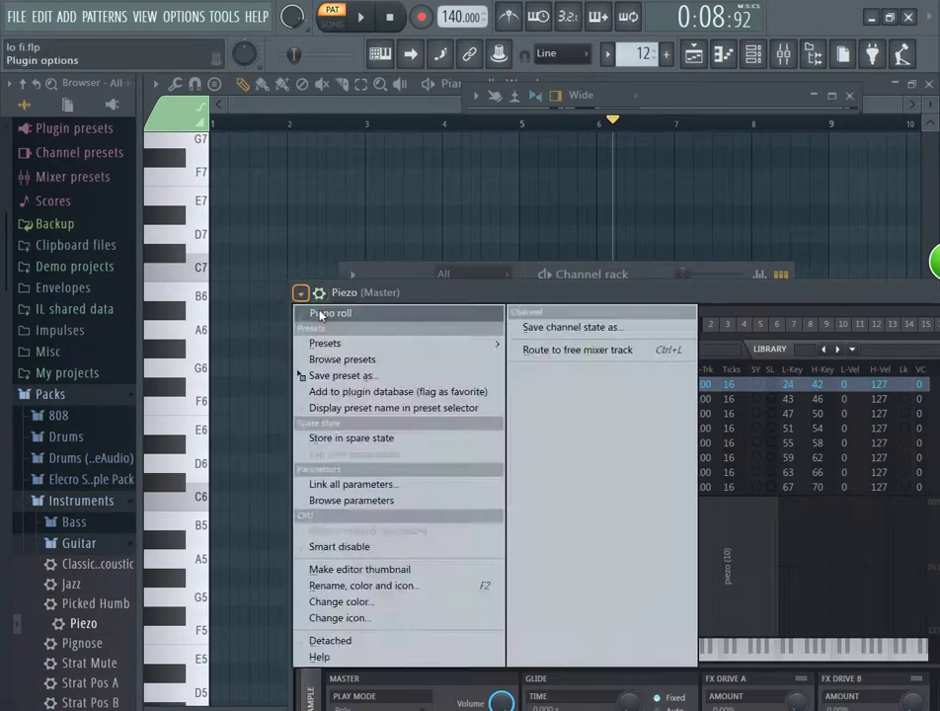
left_click(318, 314)
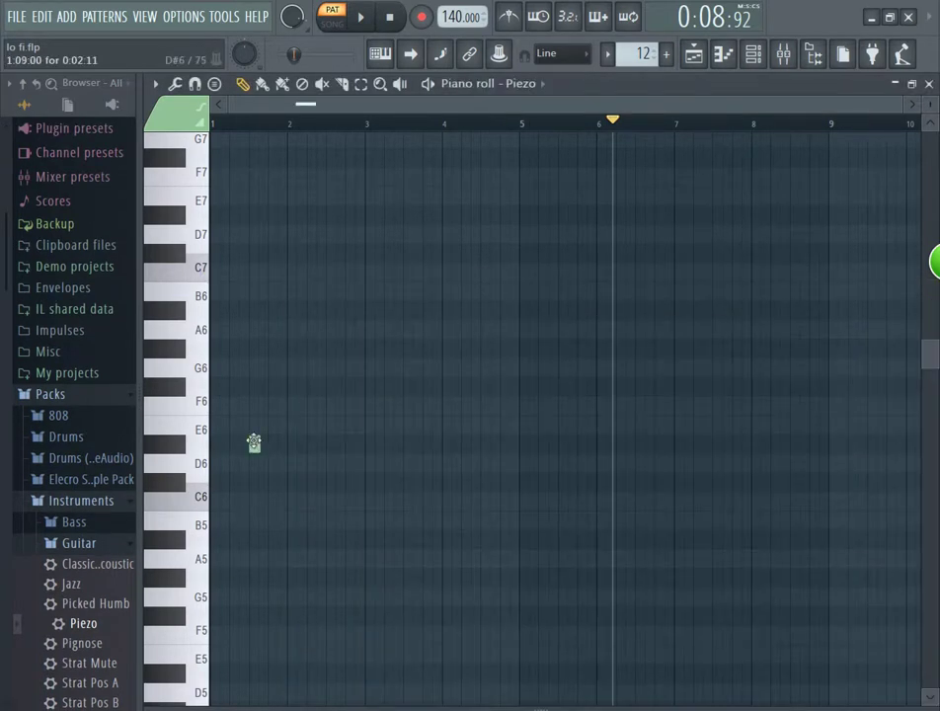
- Draw long D#6 and B5 notes from bar 1 and copy the pair after them as A6 and F6
left_click_drag(254, 444, 219, 440)
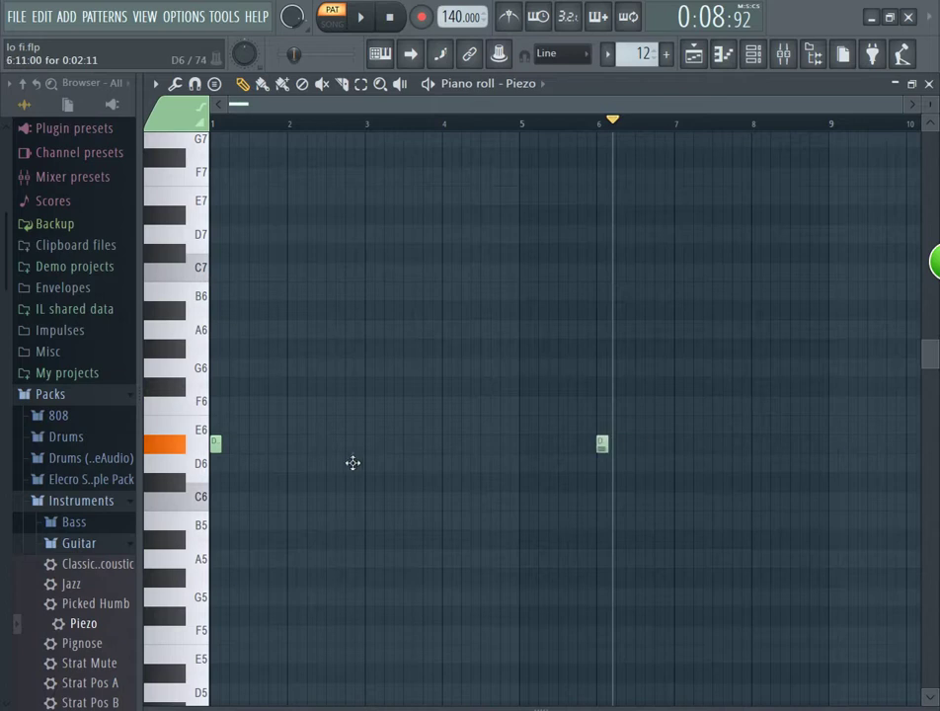
left_click_drag(353, 463, 327, 456)
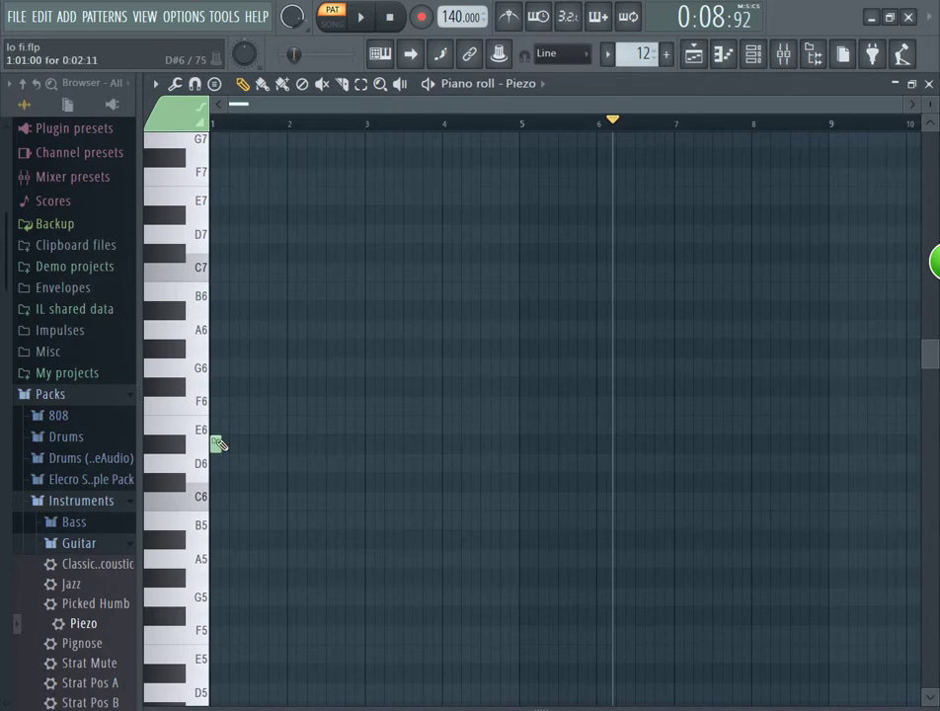
left_click_drag(238, 445, 584, 445)
left_click_drag(265, 519, 220, 518)
left_click_drag(661, 304, 509, 528)
left_click_drag(514, 448, 851, 331)
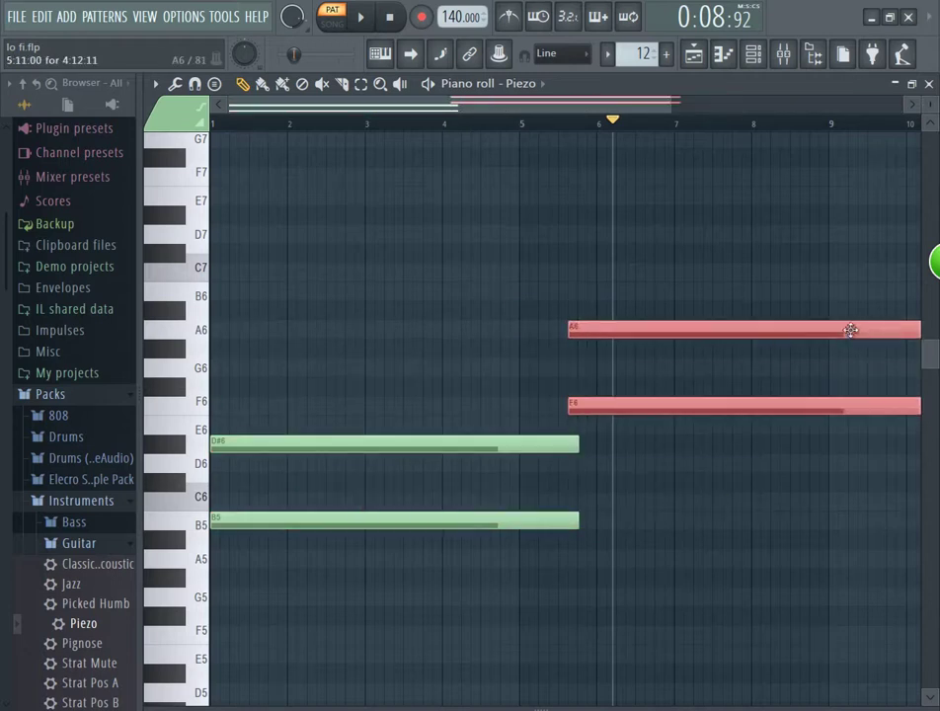
- Play the pattern while adding long overlapping G6 and A6 notes, and delete all the notes
left_click(360, 17)
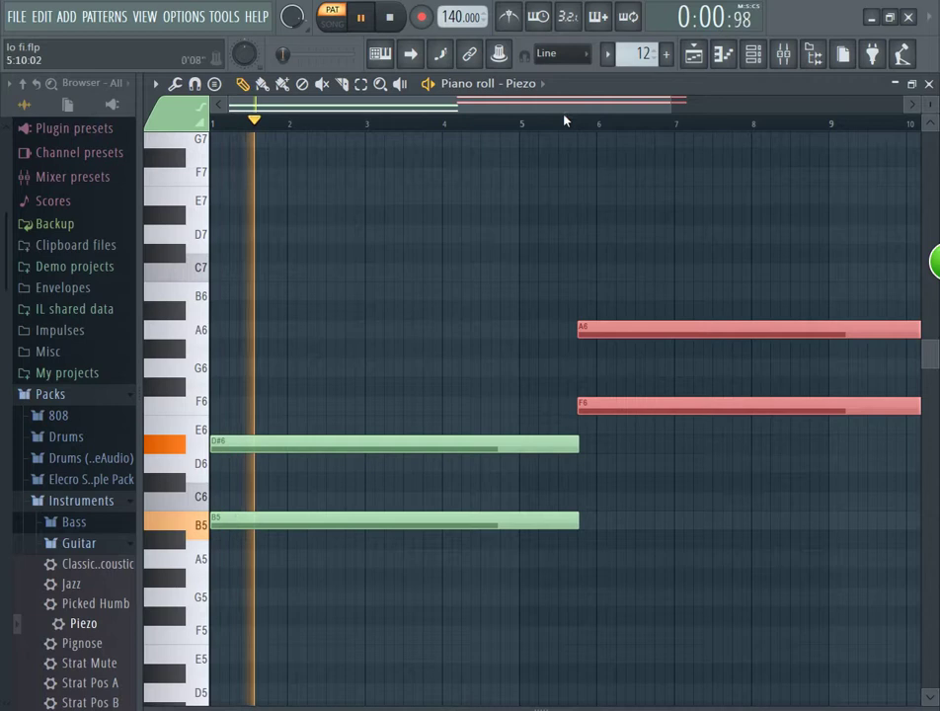
left_click(355, 369)
left_click(390, 330)
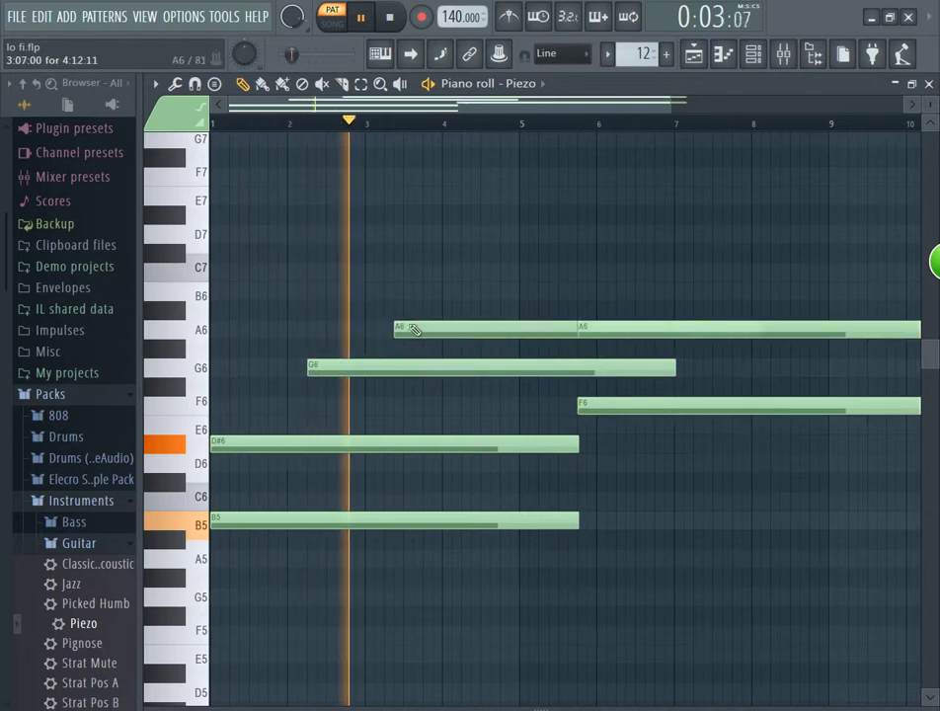
left_click_drag(886, 229, 515, 471)
key("ctrl+a")
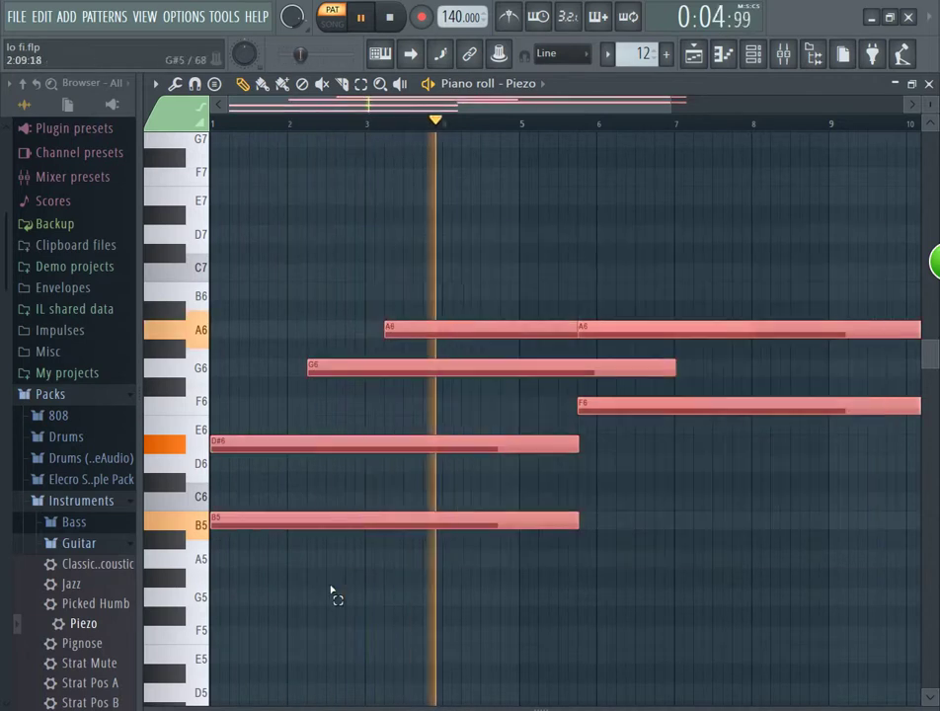
key("Delete")
- Draw E6 notes starting in bar 1 and add shorter F#6, G6, A6 and B6 notes across bars 1 to 3
left_click(250, 427)
left_click(247, 428)
right_click(307, 429)
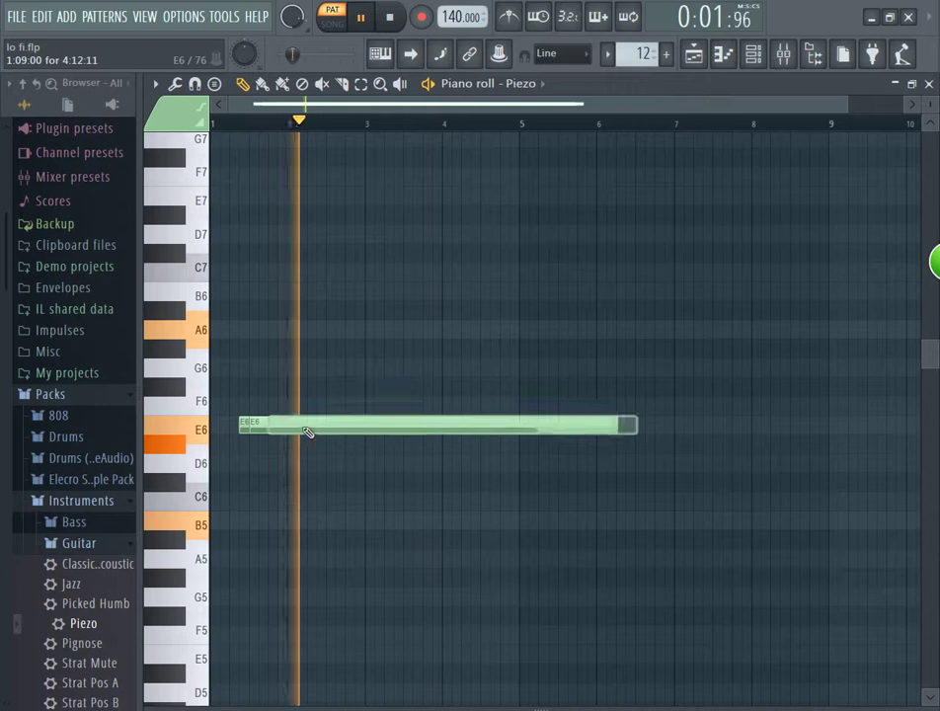
left_click_drag(611, 429, 310, 424)
left_click(289, 370)
left_click(338, 331)
left_click(251, 296)
left_click(251, 331)
left_click(251, 375)
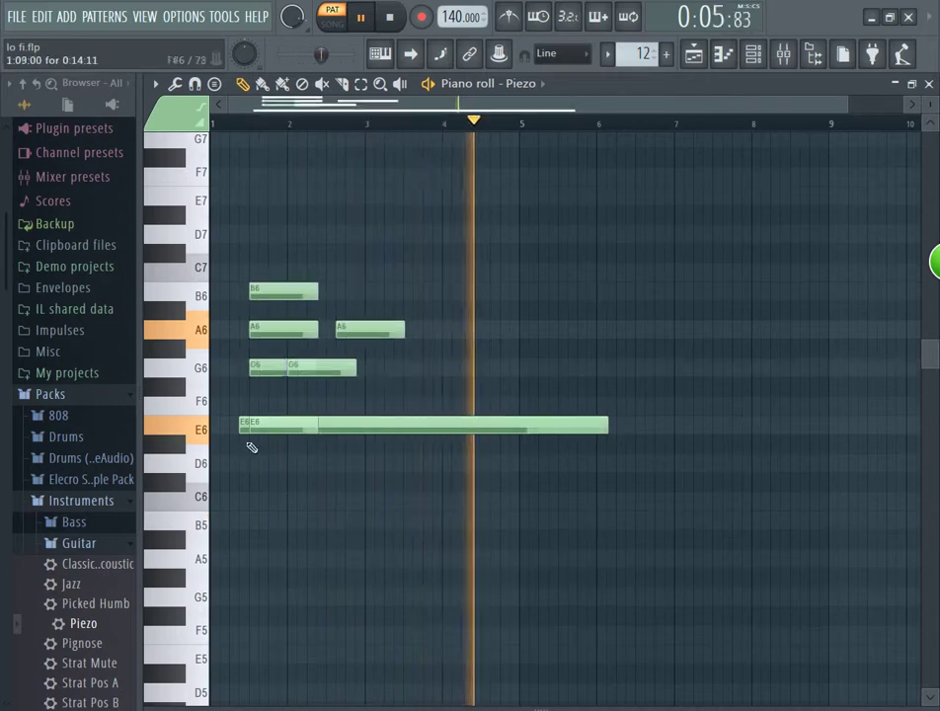
- Fill the Piezo pattern with short notes on C#6, A#5, A5, C6, D6, D#6 and F#5, and pause playback
left_click(252, 484)
left_click(253, 541)
left_click_drag(312, 560, 331, 561)
left_click(444, 501)
left_click(435, 460)
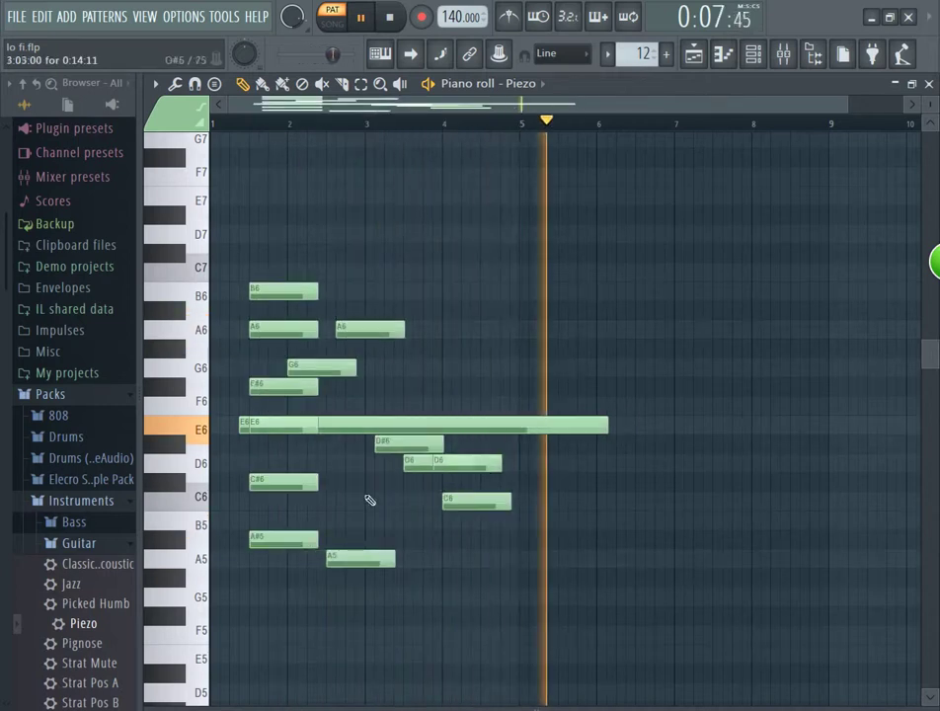
left_click(277, 614)
left_click(215, 614)
left_click(214, 482)
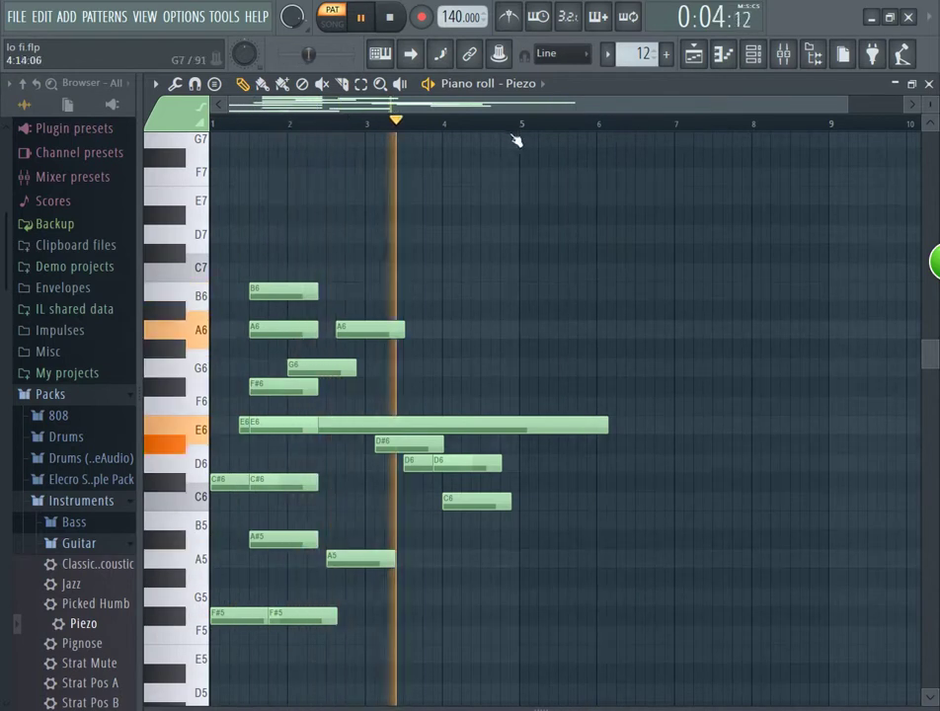
left_click(368, 22)
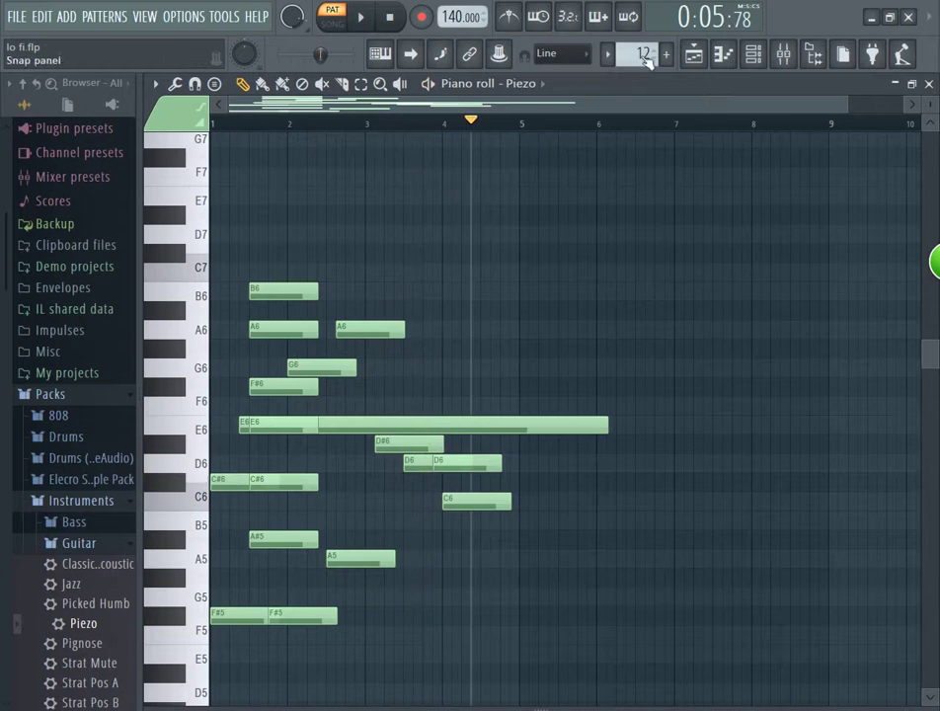
- Route the Piezo channel to mixer track 16, briefly play the pattern and close the channel rack
left_click(753, 53)
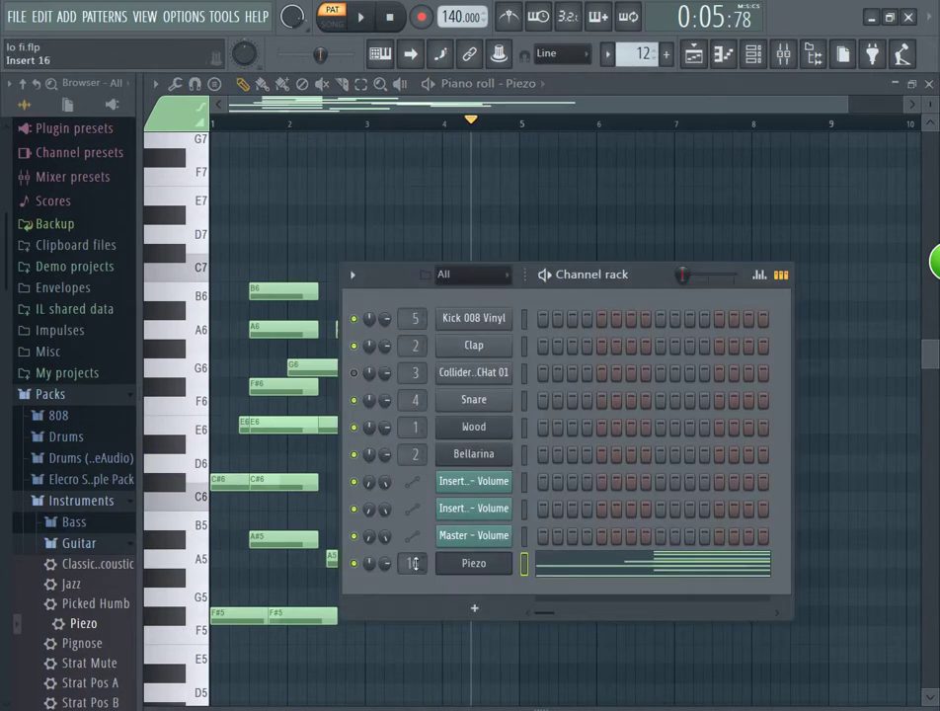
key("space")
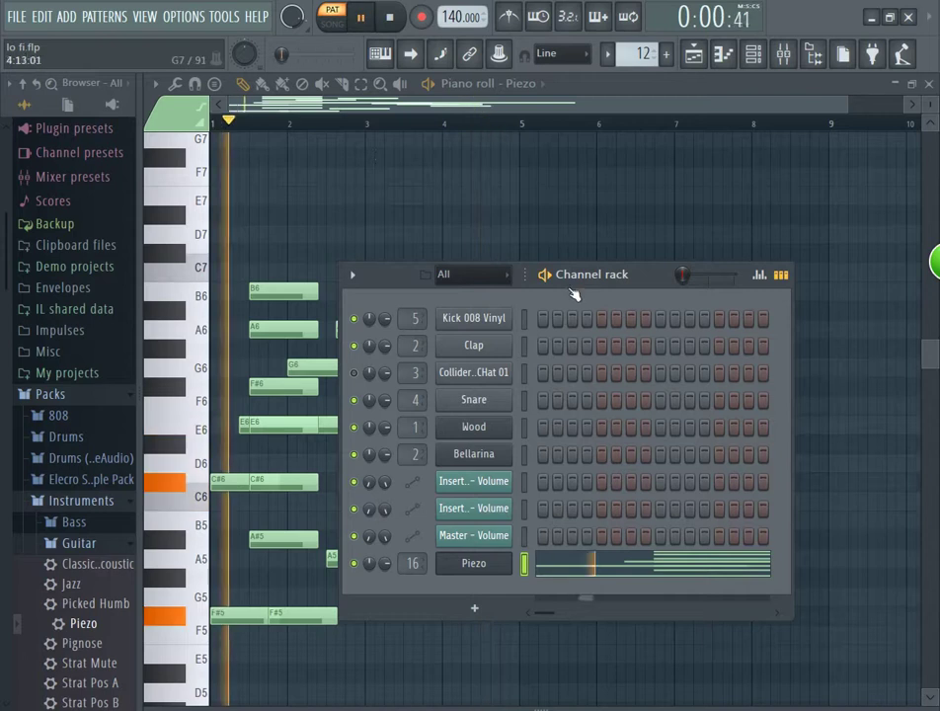
left_click(363, 20)
key("F6")
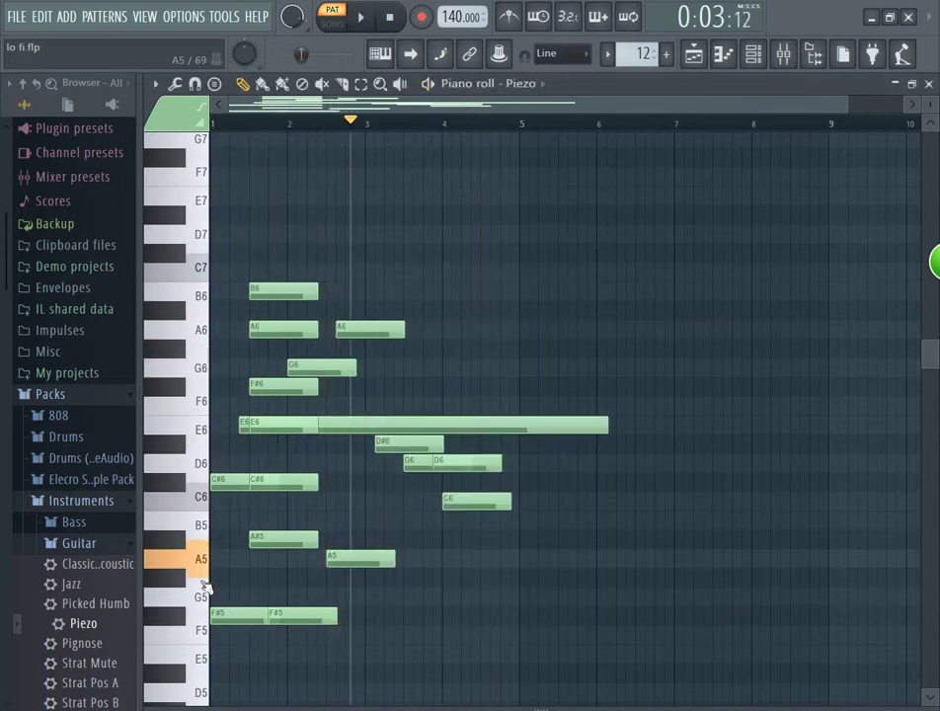
scroll(200, 504, "up", 2)
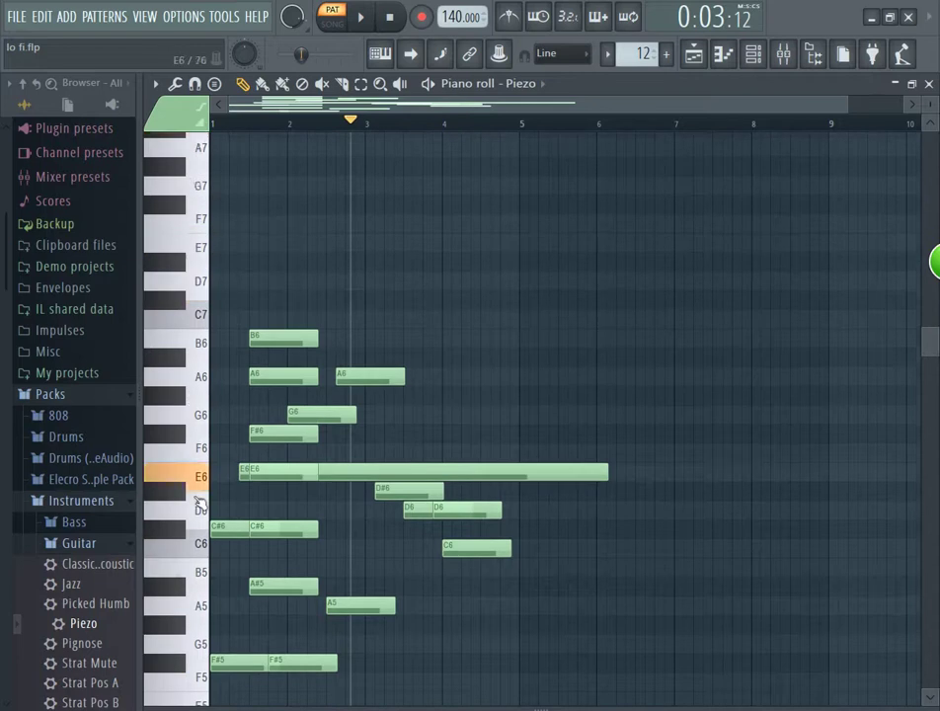
scroll(176, 566, "up", 5)
scroll(176, 566, "down", 12)
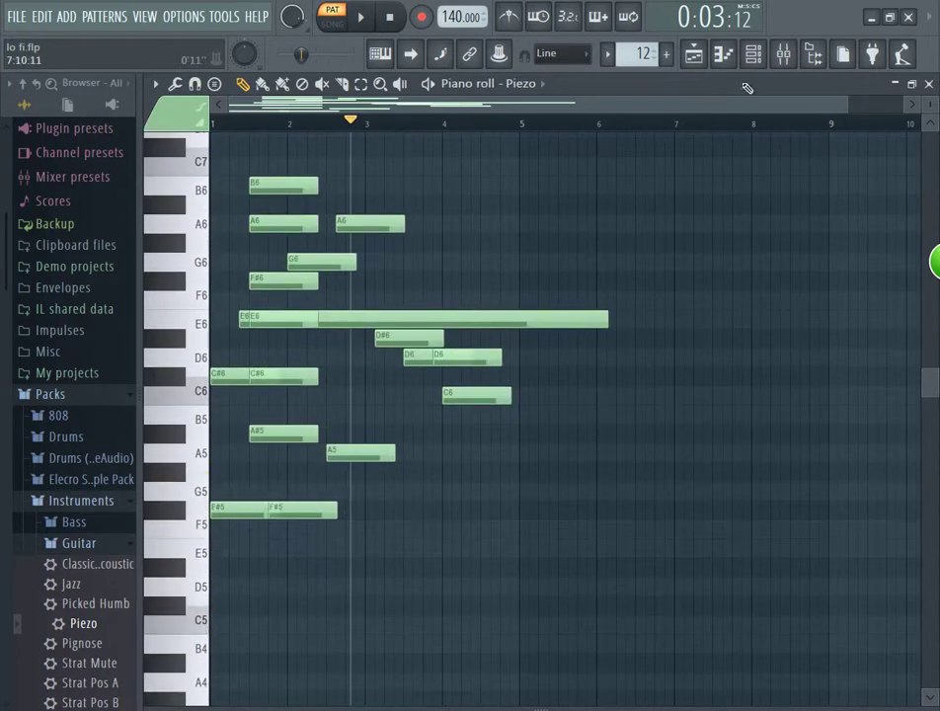
- Open the mixer at full size, check Piezo's routing in the channel rack and select Insert 16
left_click(782, 55)
left_click(787, 61)
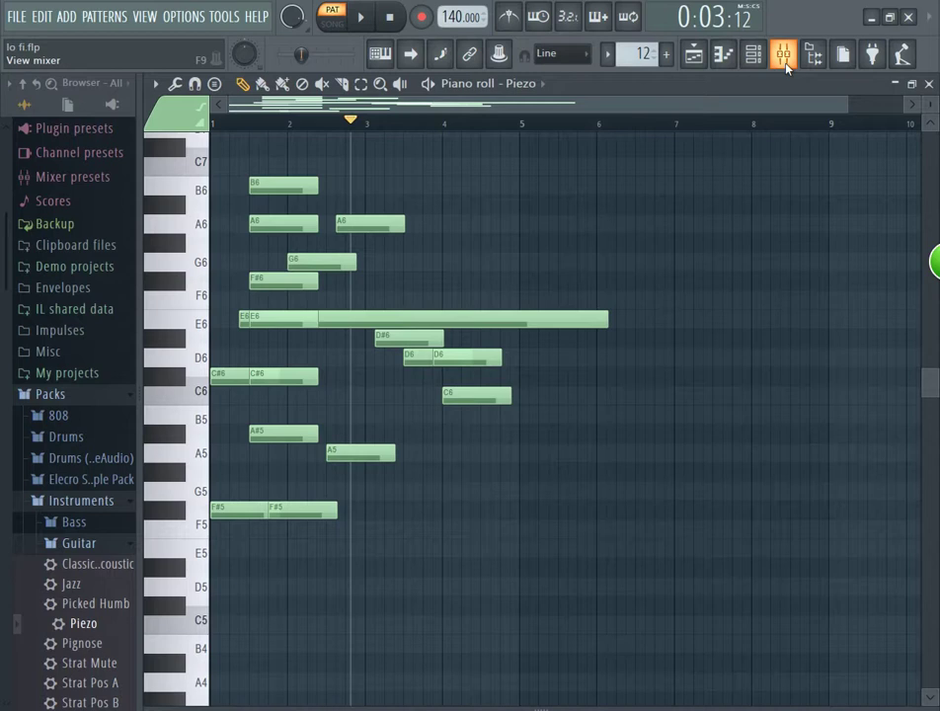
left_click(786, 62)
left_click(831, 96)
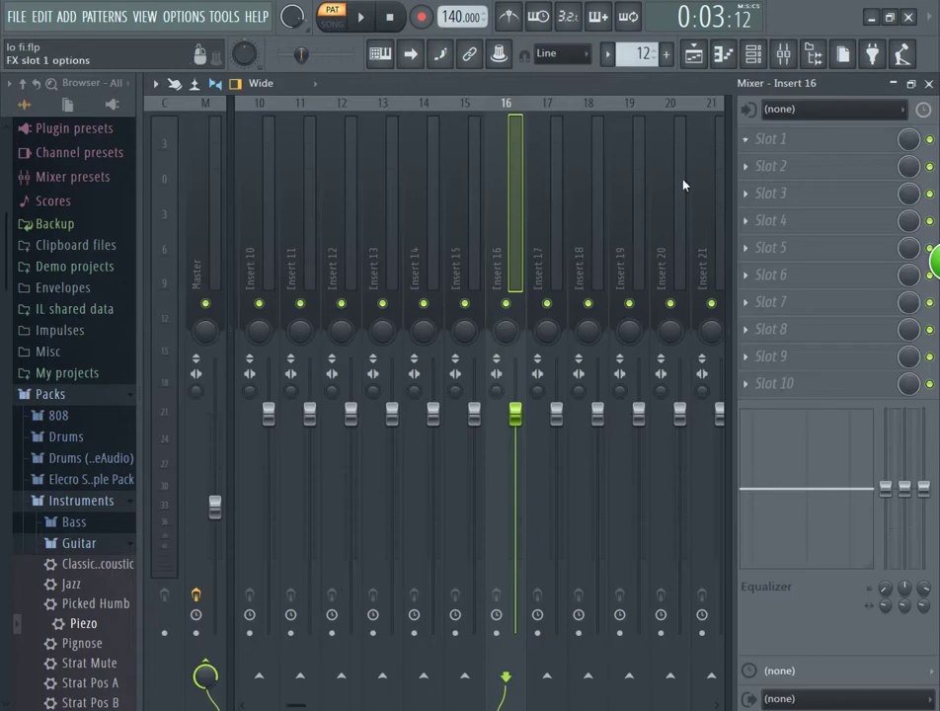
left_click(723, 54)
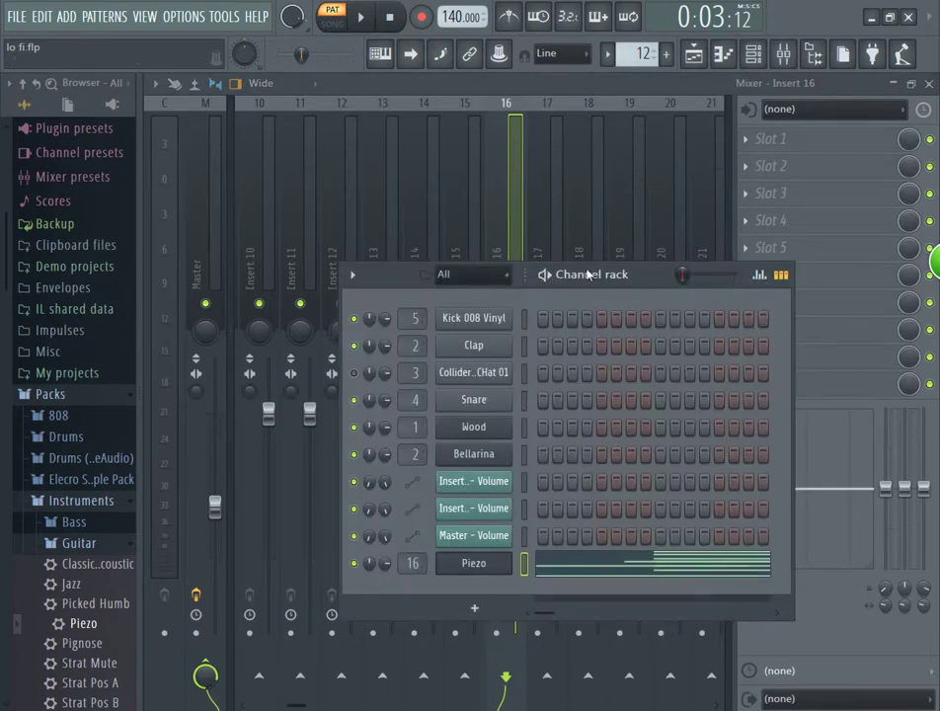
left_click(679, 80)
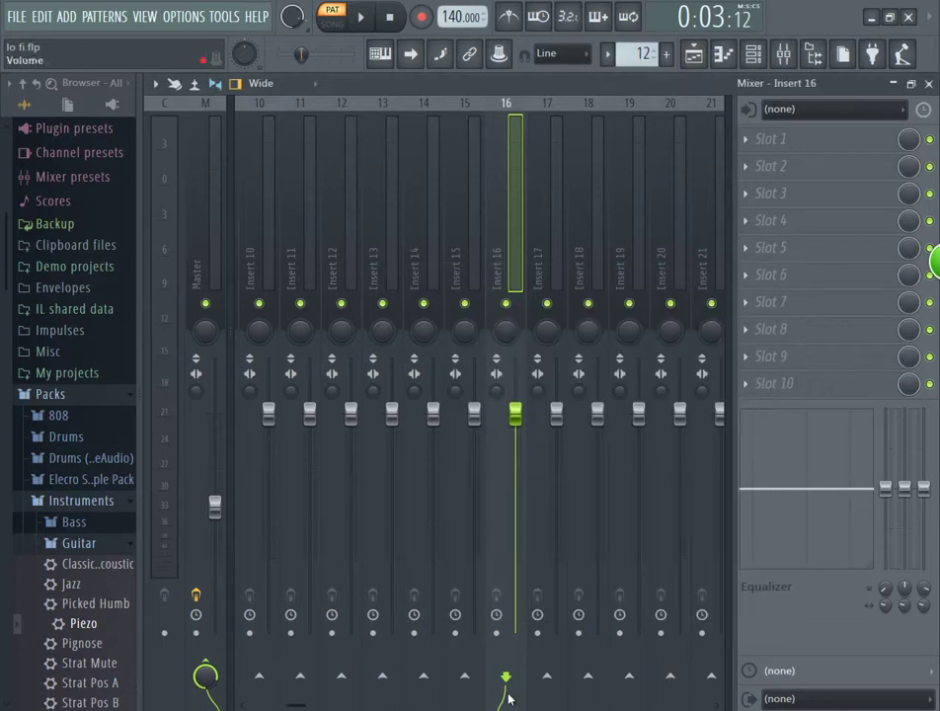
left_click(538, 251)
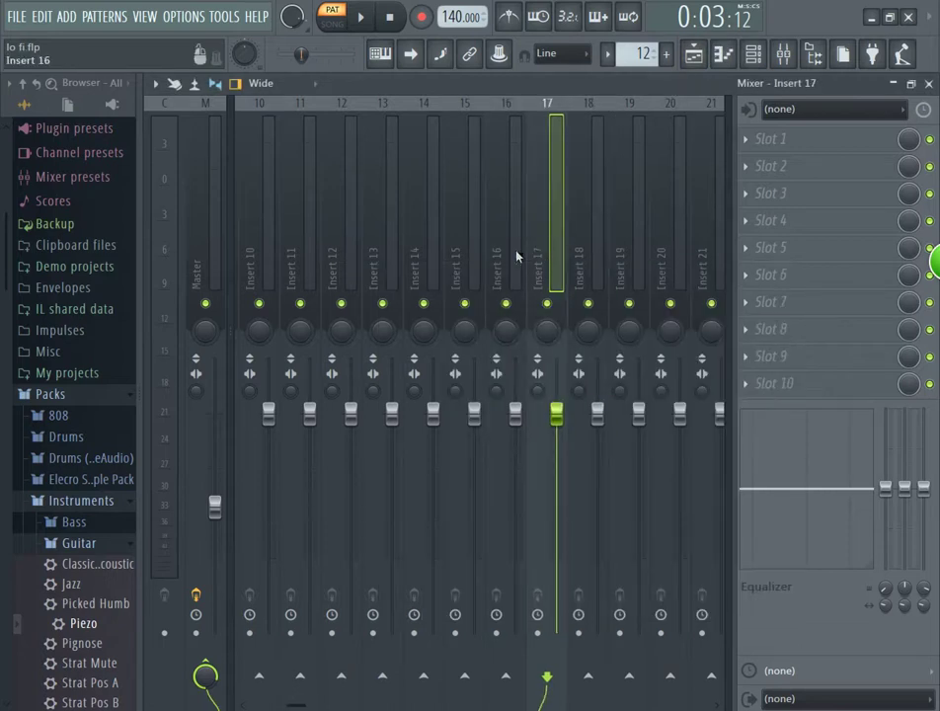
left_click(504, 257)
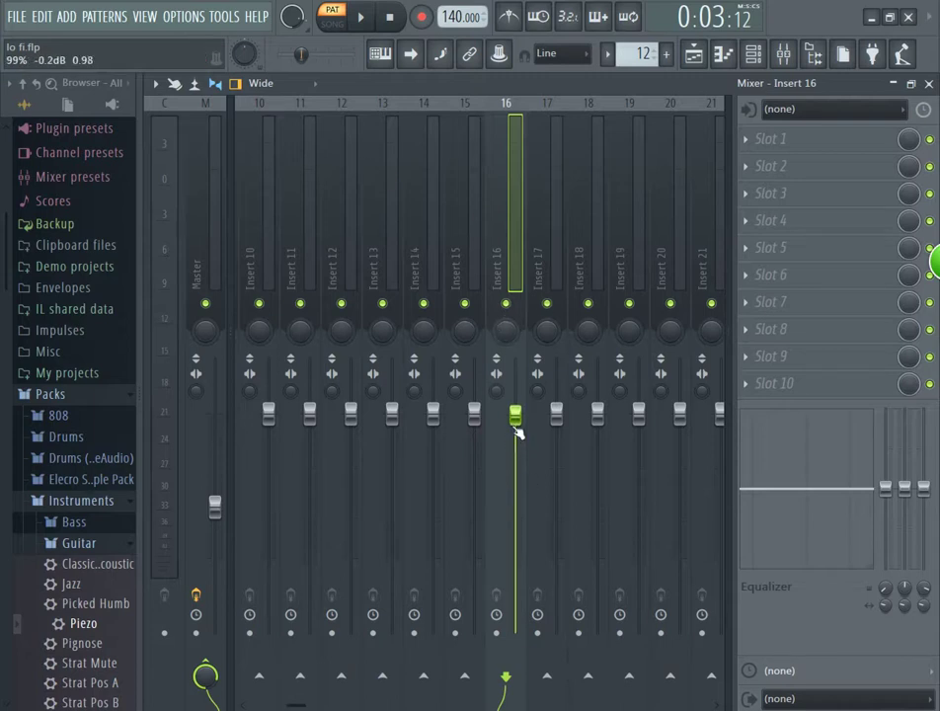
- Load Fruity Parametric EQ 2 into Insert 16's first effect slot and mute Bellarina and the volume automation channels
left_click(746, 145)
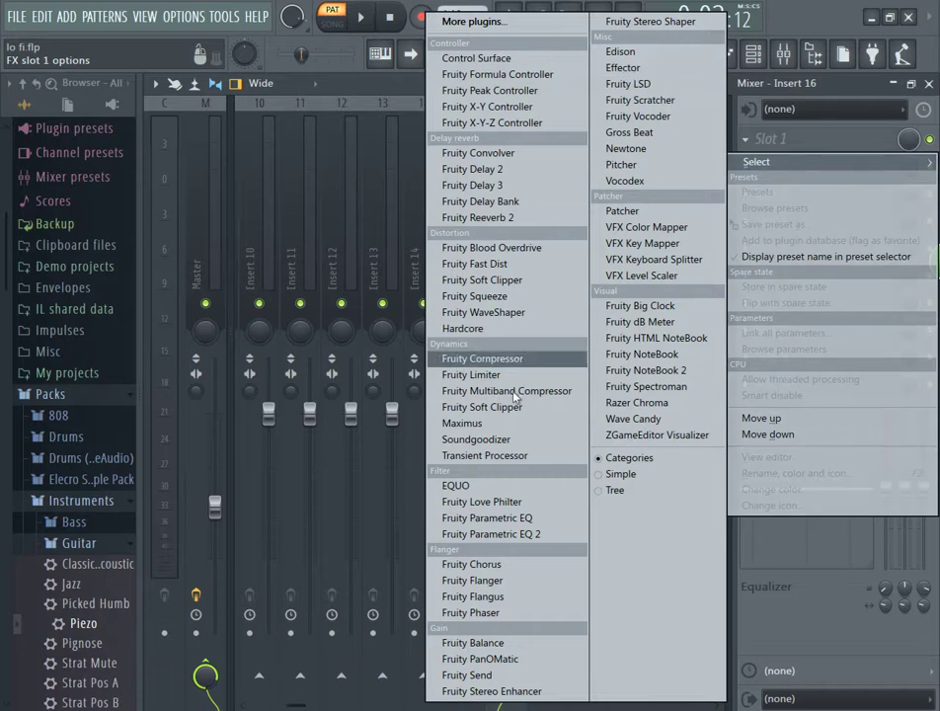
left_click(507, 535)
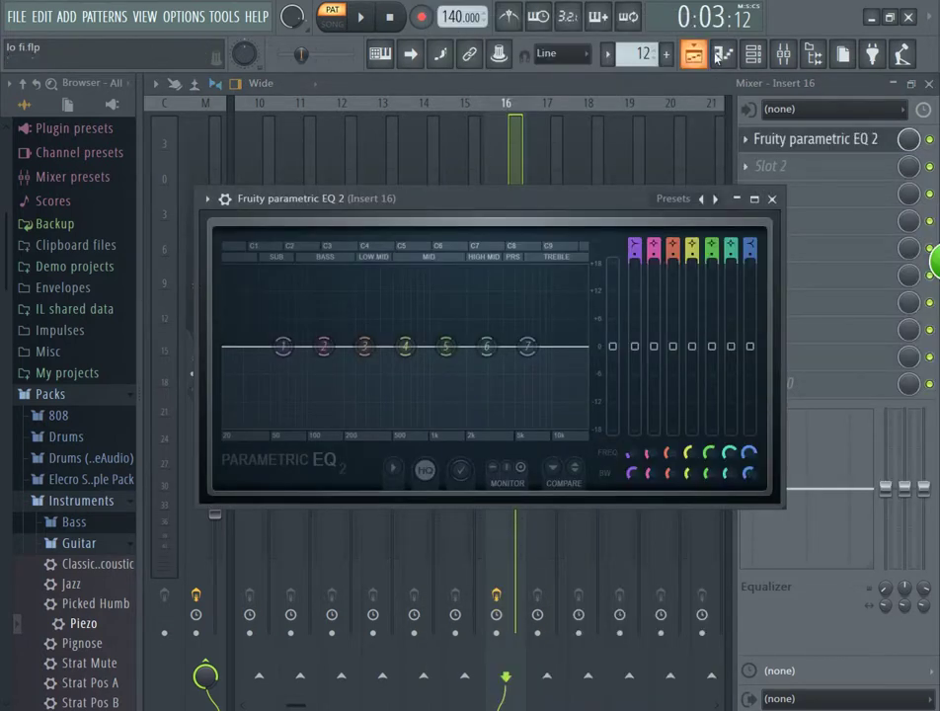
left_click(752, 53)
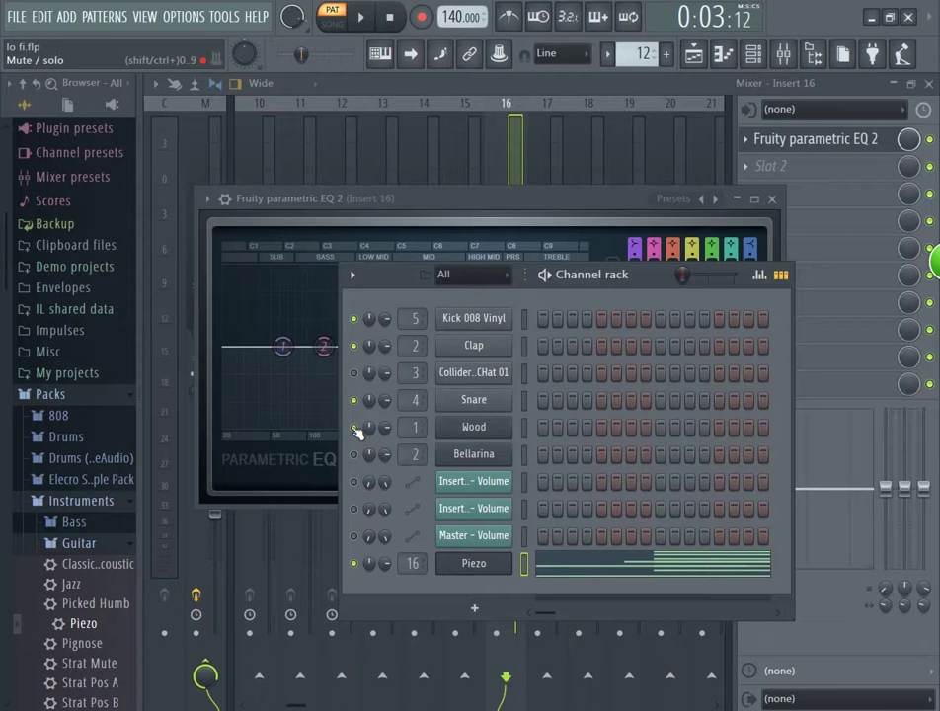
left_click(604, 210)
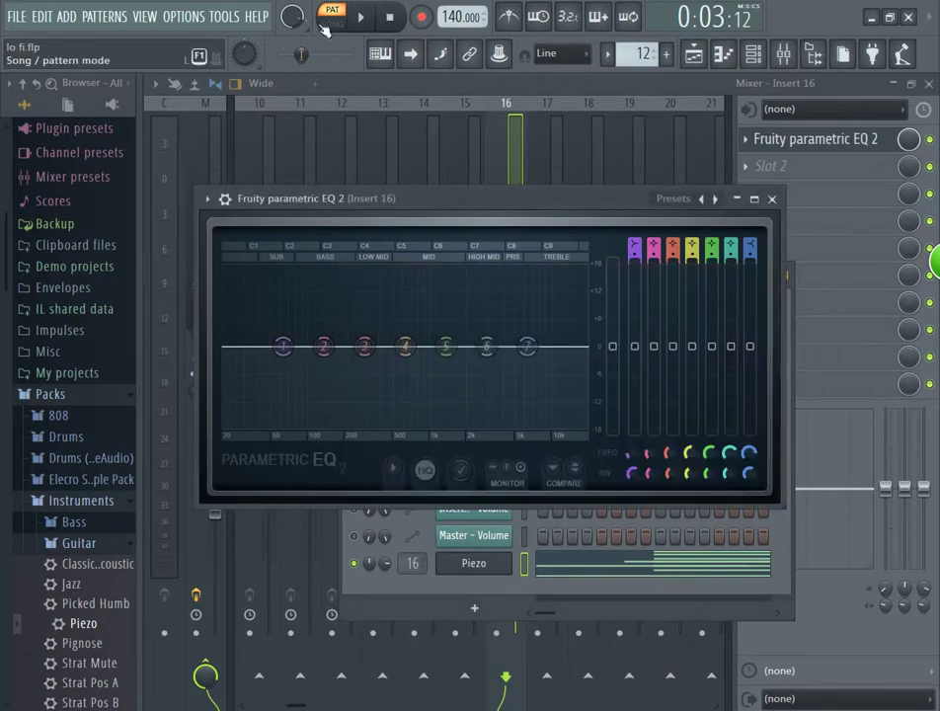
- Load the 20Hz + 18kHz cut preset on Insert 16's EQ and narrow it to about 200 Hz and 3.2 kHz while playing the pattern
left_click(361, 16)
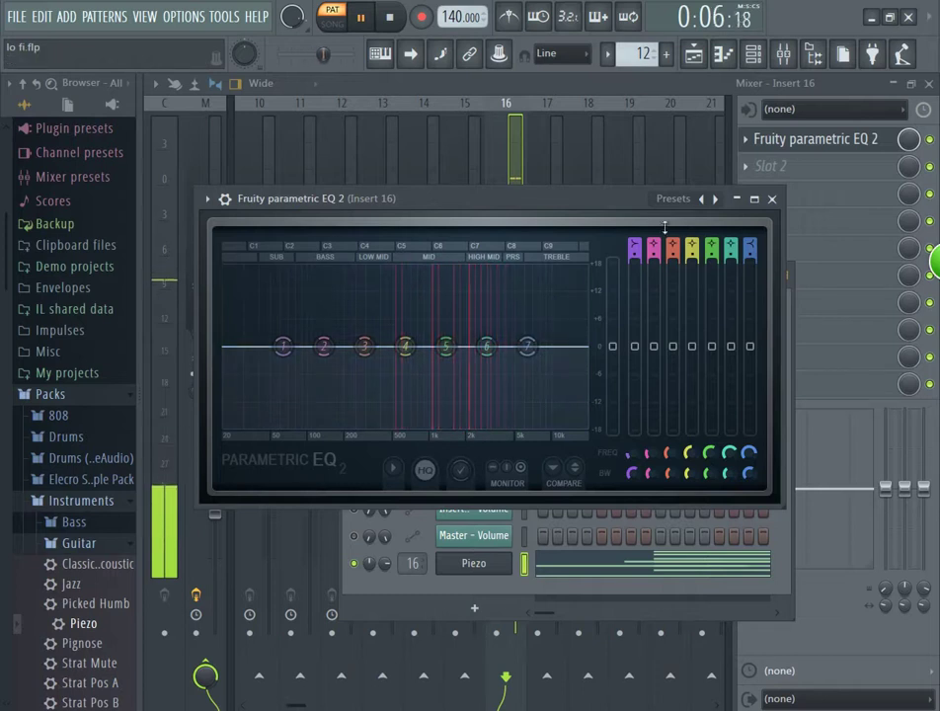
left_click(715, 200)
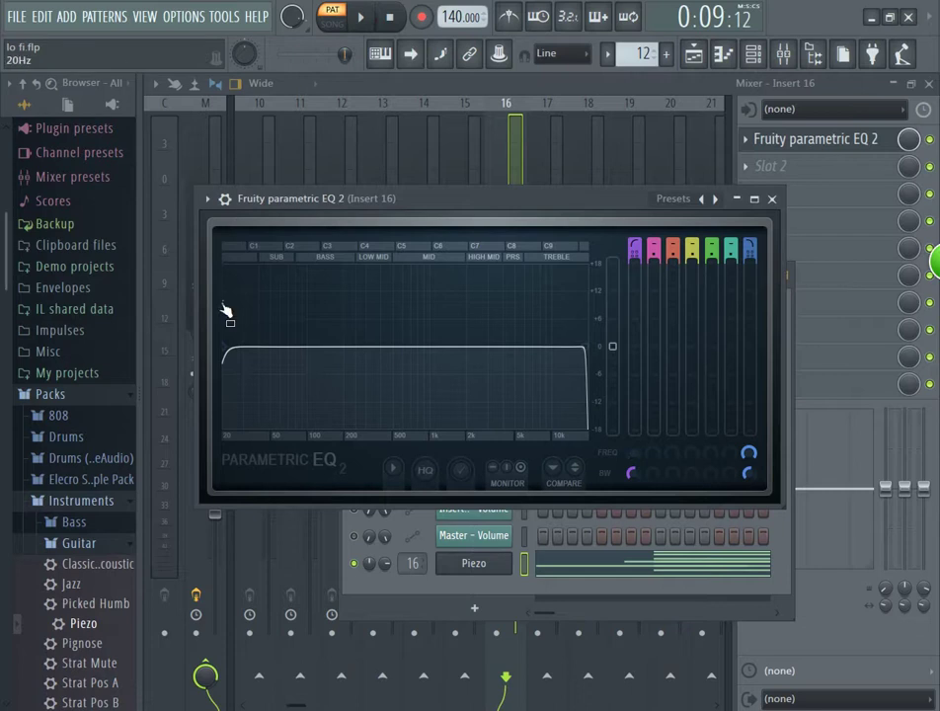
left_click_drag(231, 342, 499, 354)
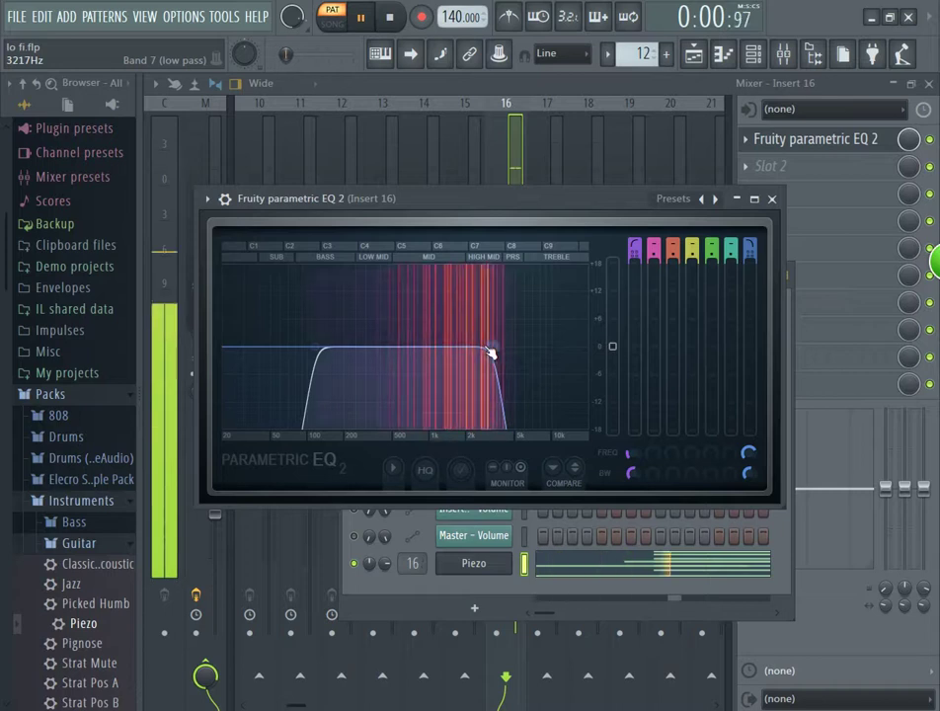
left_click_drag(336, 350, 423, 369)
key("space")
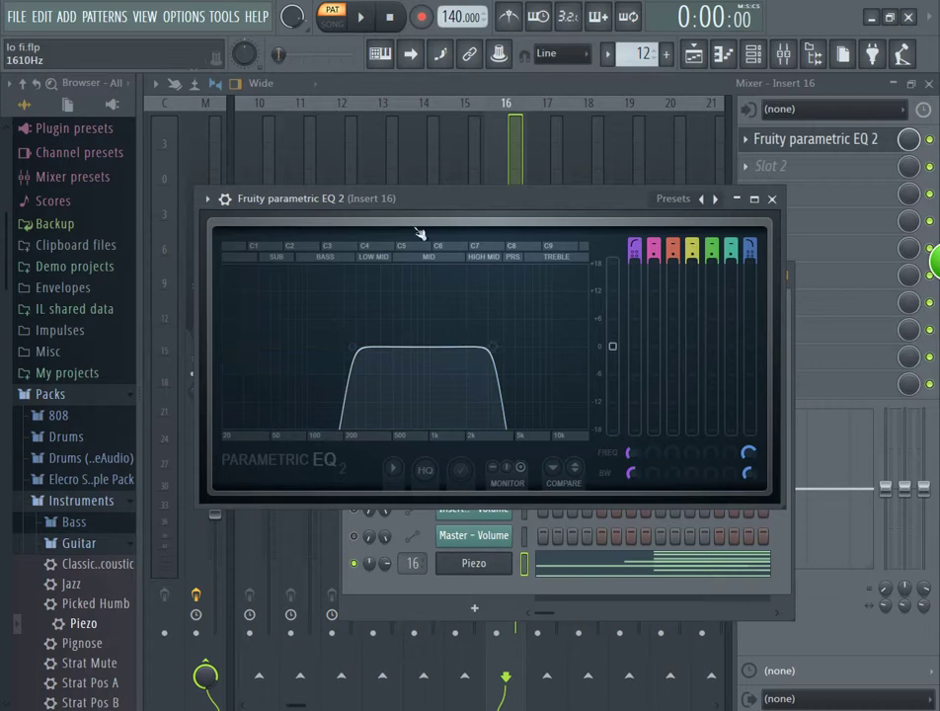
left_click(771, 200)
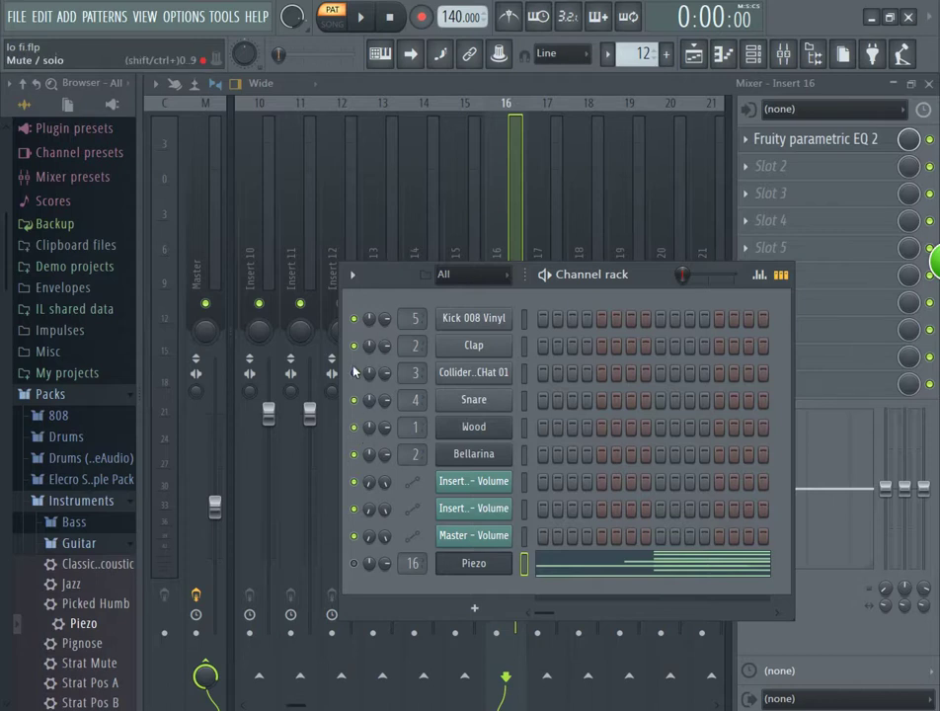
- Switch to pattern 1, move the channel rack out of the way and bring the first mixer inserts into view
scroll(643, 54, "down", 1)
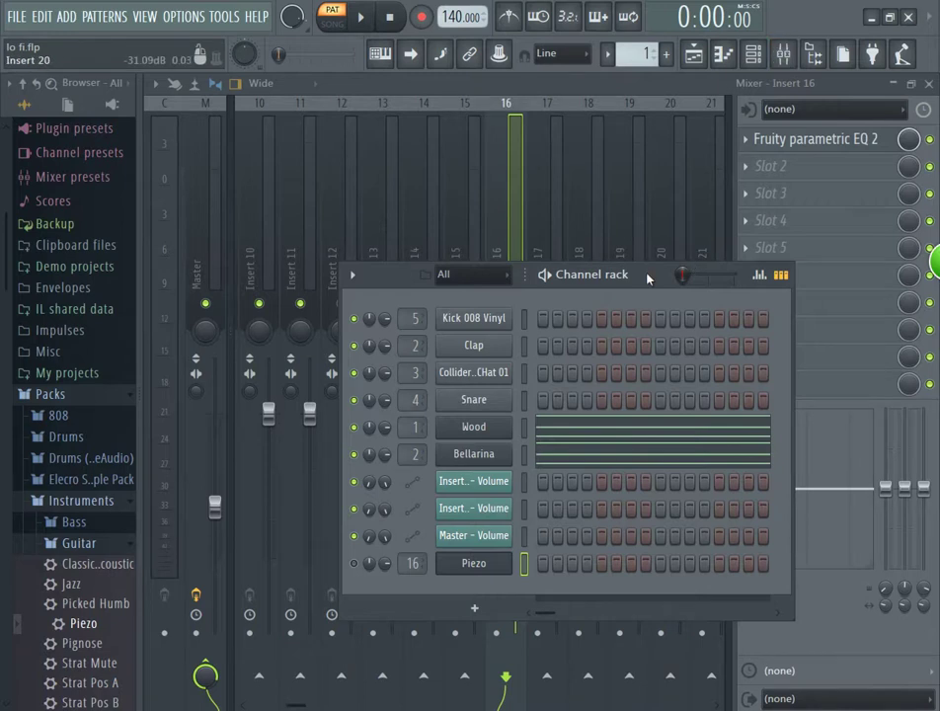
left_click_drag(651, 273, 810, 460)
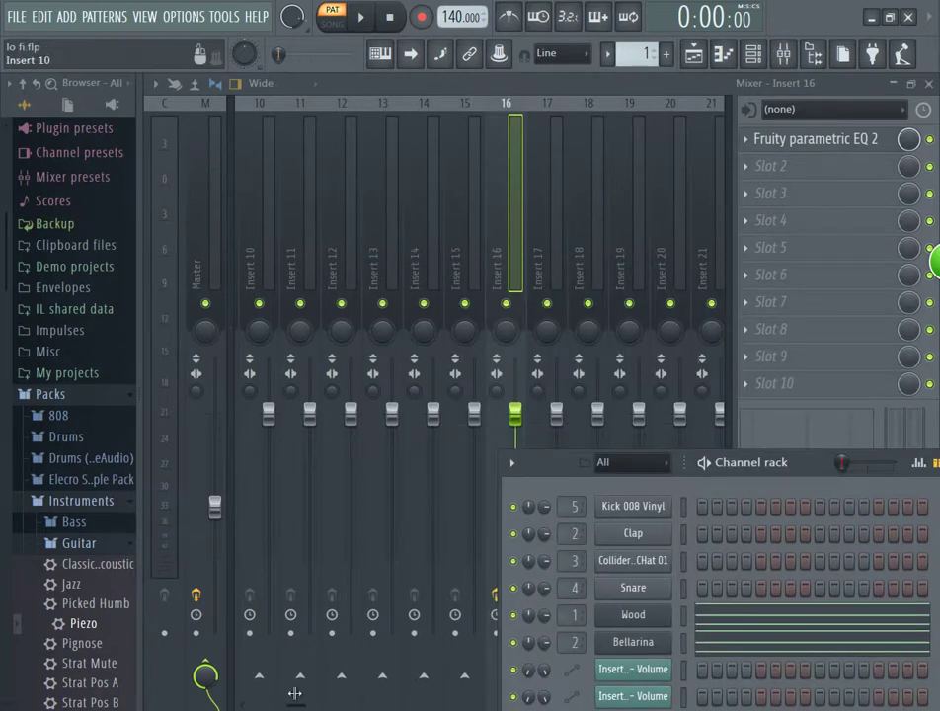
left_click_drag(295, 705, 249, 706)
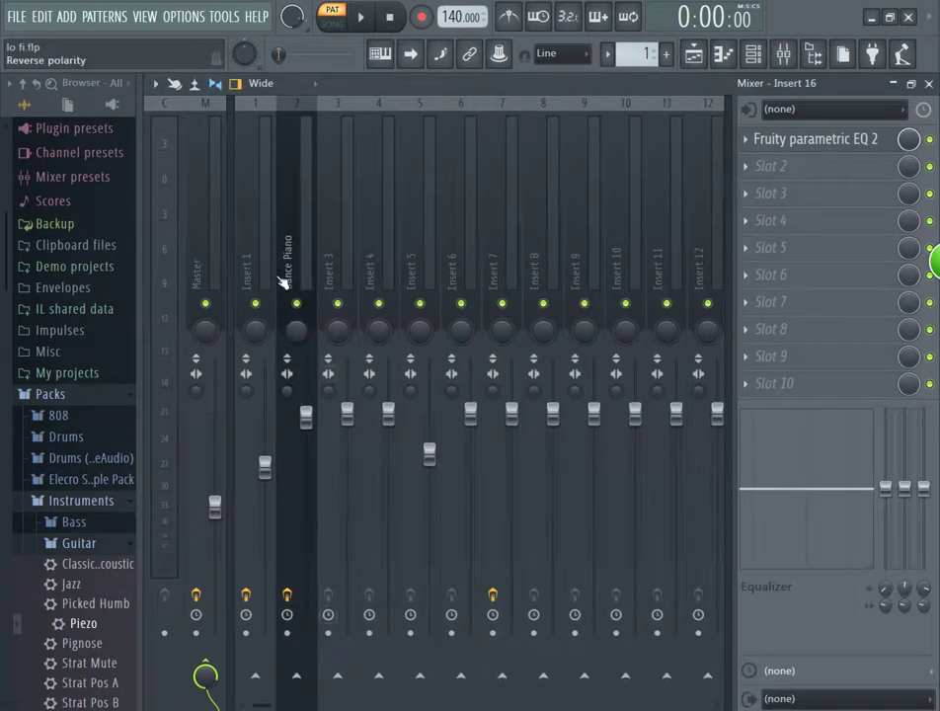
- Add the downloaded vinyl noise MP3 from Chrome's downloads to playlist track 5 and trim it to the arrangement's end near bar 73
left_click(707, 59)
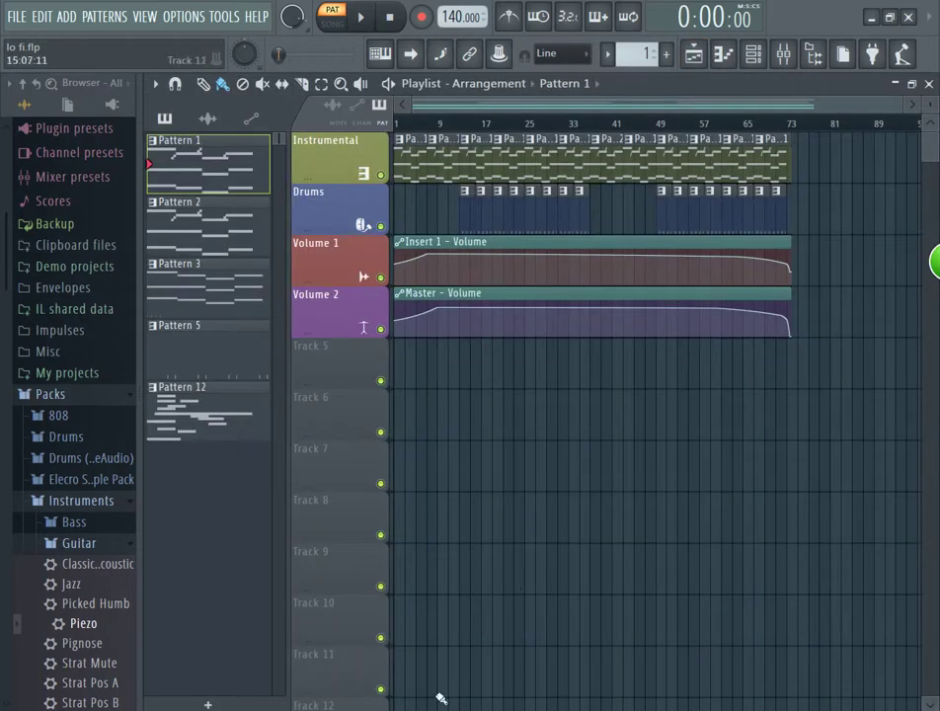
key("alt+Tab")
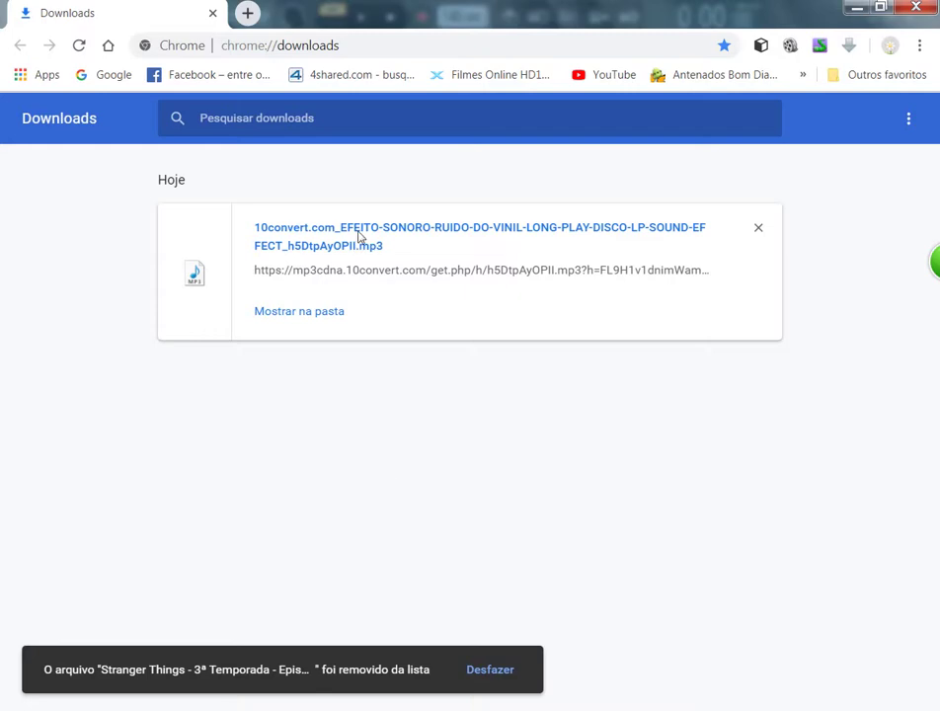
left_click_drag(325, 250, 362, 406)
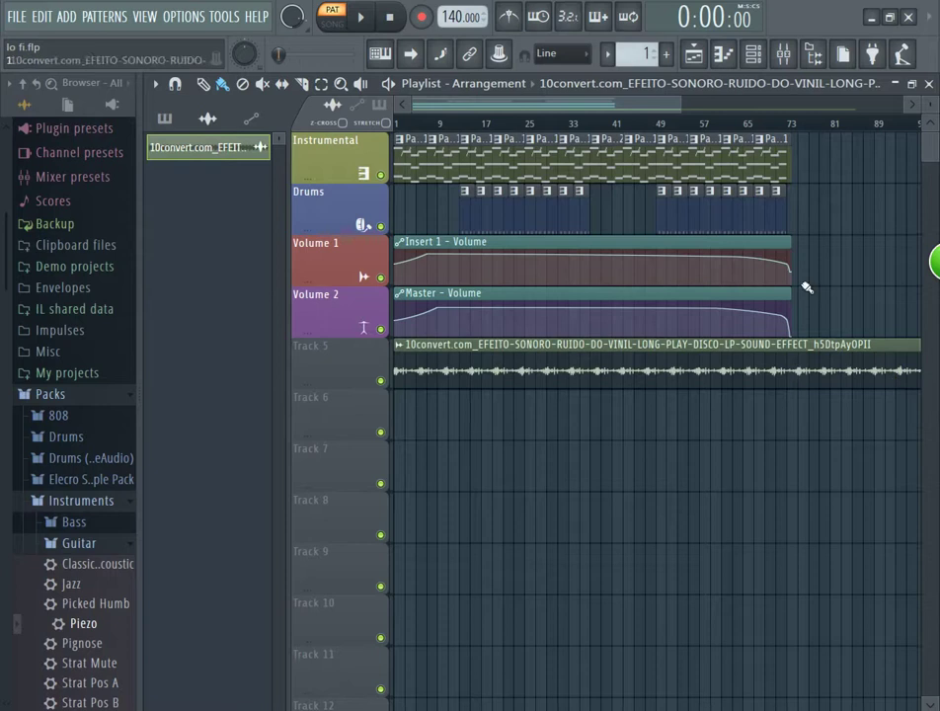
left_click_drag(678, 104, 916, 296)
left_click_drag(892, 360, 615, 379)
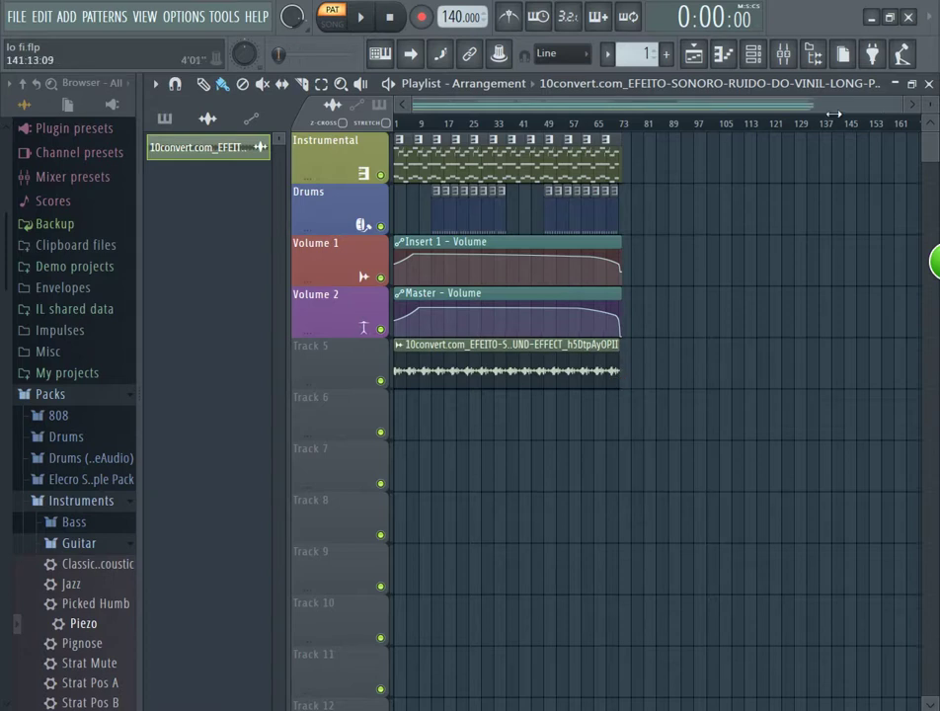
- View the sample settings of the vinyl noise clip on track 5 and close them
left_click_drag(835, 105, 602, 105)
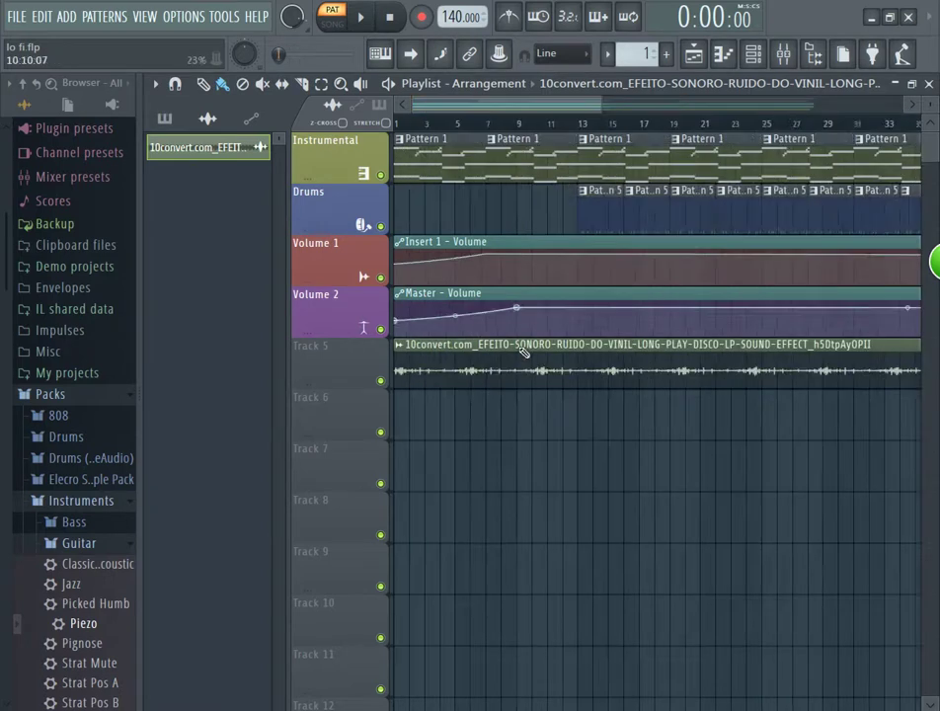
double_click(528, 373)
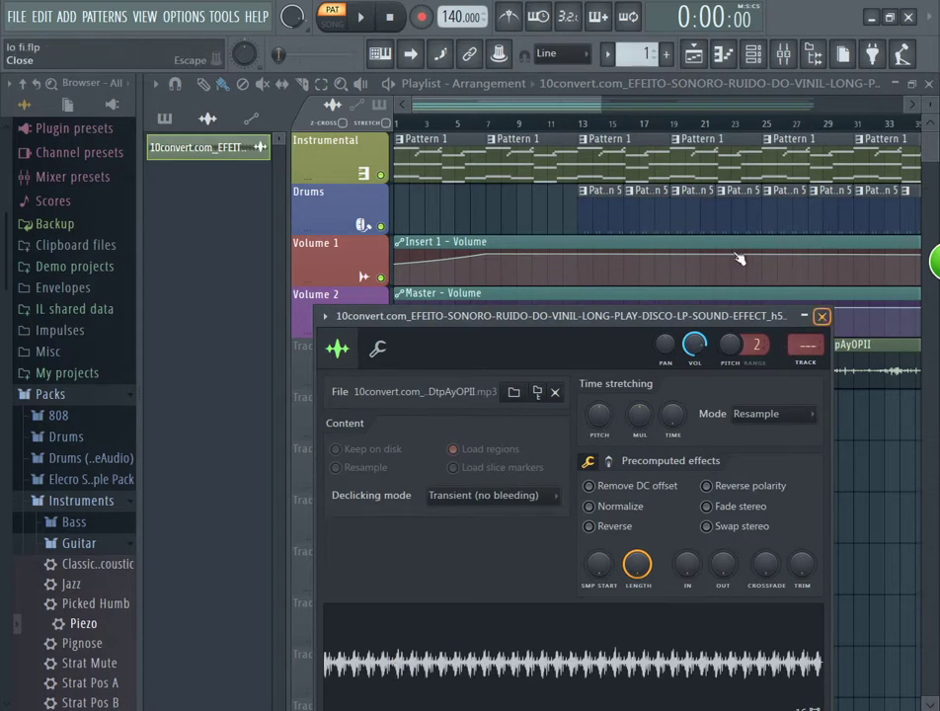
key("Escape")
- Switch to song mode, play the arrangement with the vinyl noise to about bar 19, and stop playback
left_click(329, 26)
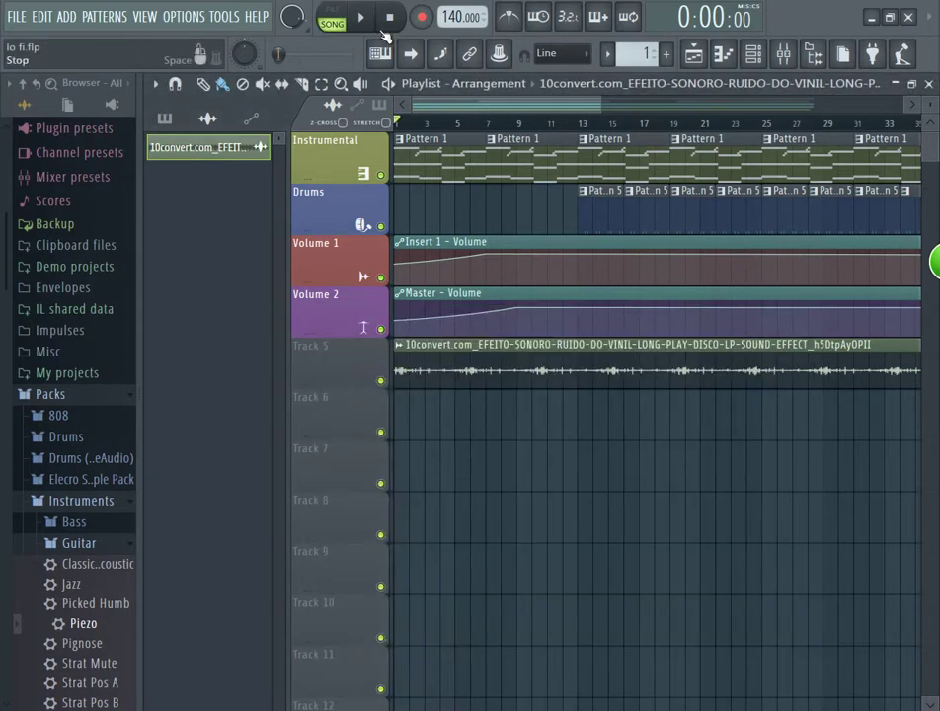
left_click(362, 21)
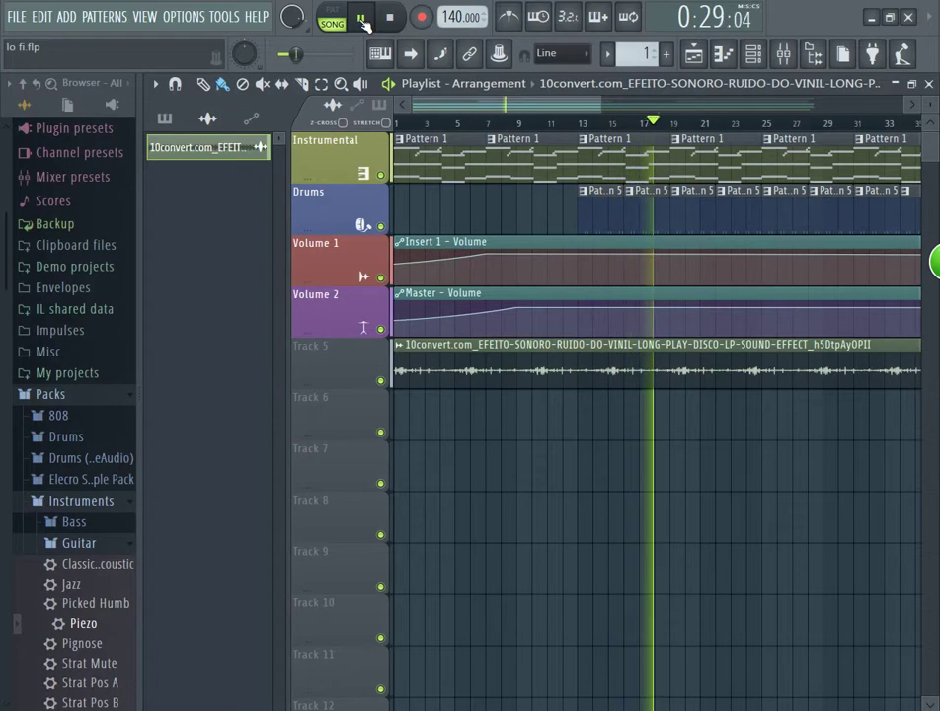
left_click(362, 20)
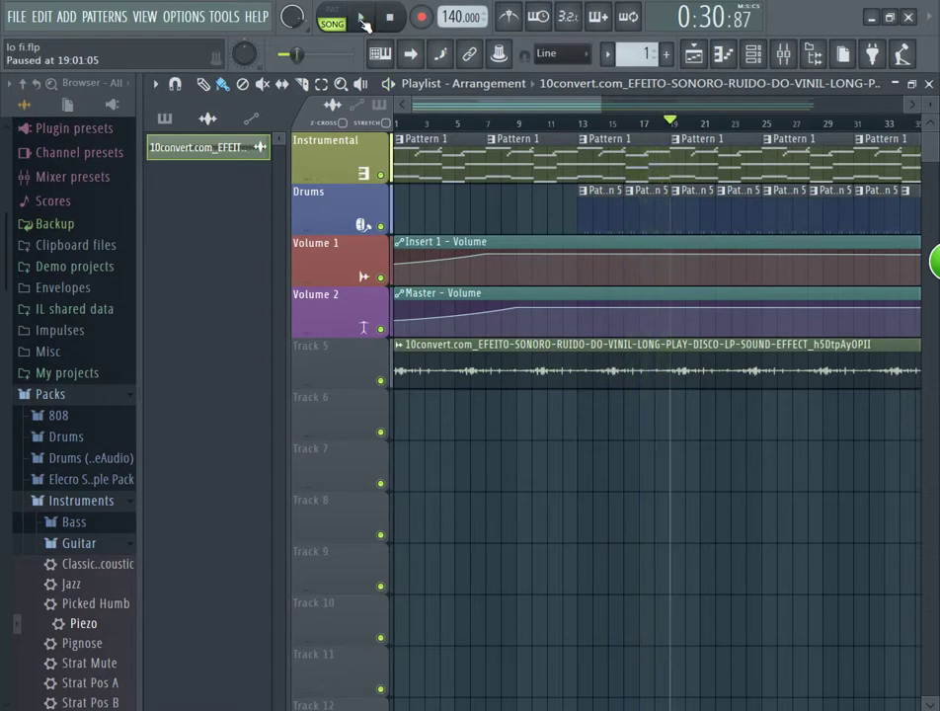
left_click(391, 17)
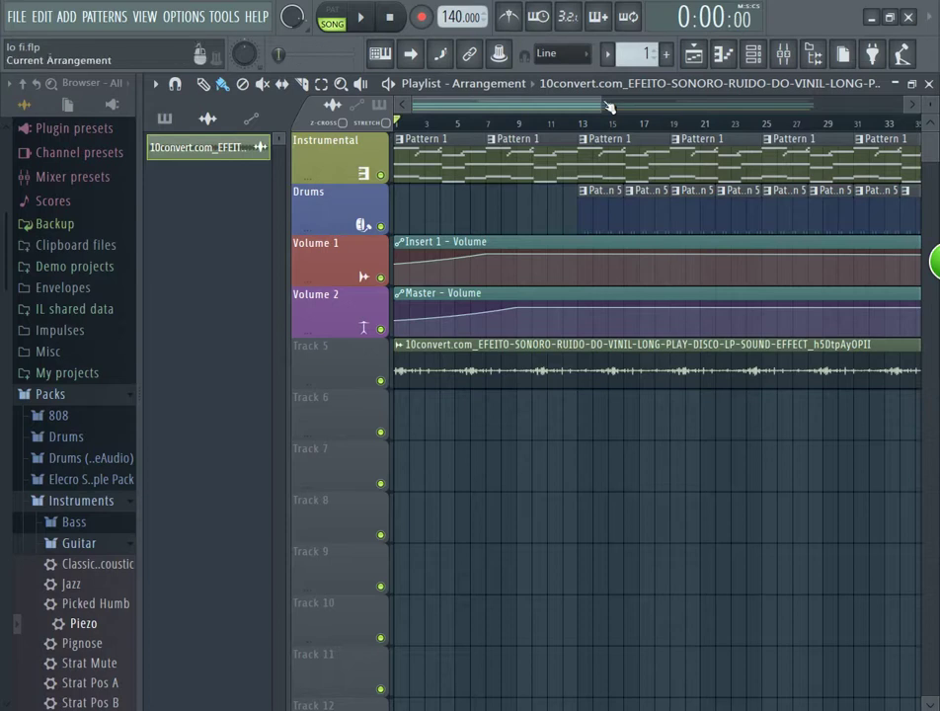
left_click_drag(602, 104, 930, 177)
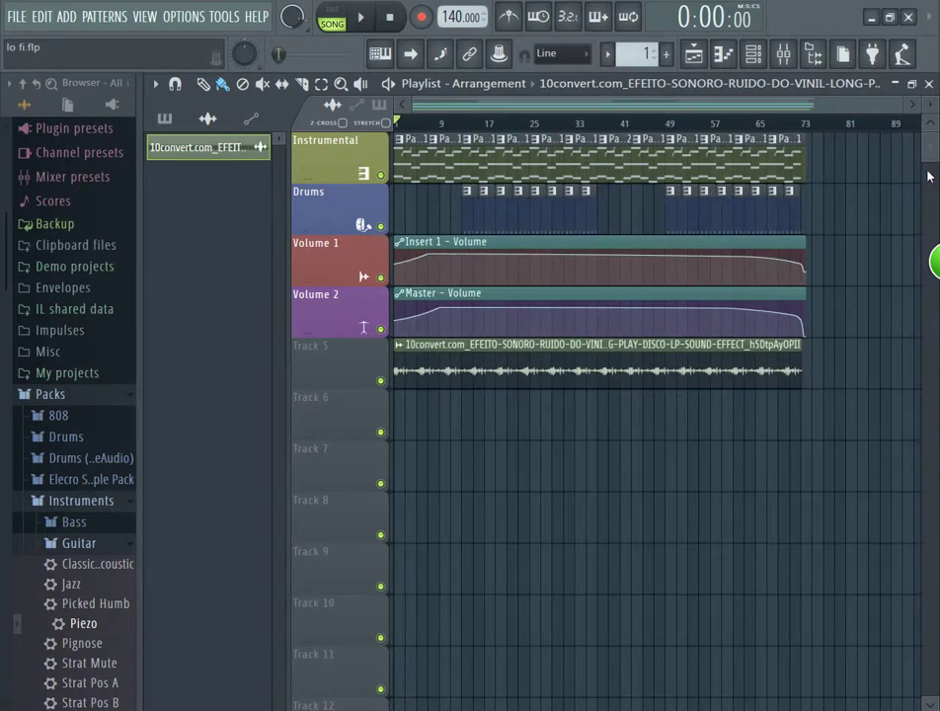
- Load Soundgoodizer into the Master track's second effect slot and move its window over the mixer
left_click(782, 54)
left_click(747, 170)
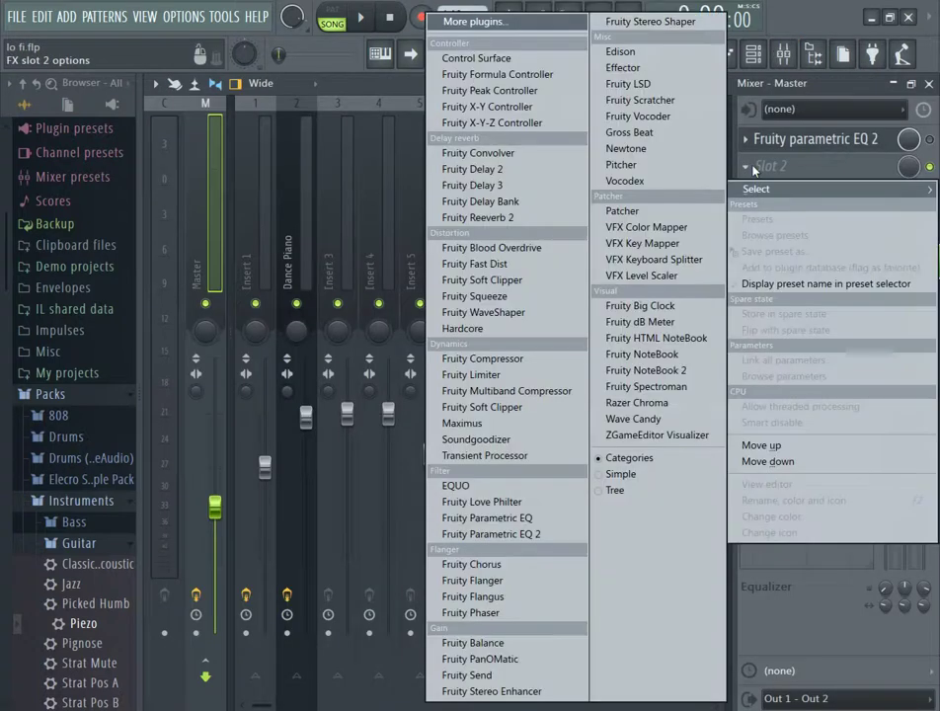
left_click(749, 169)
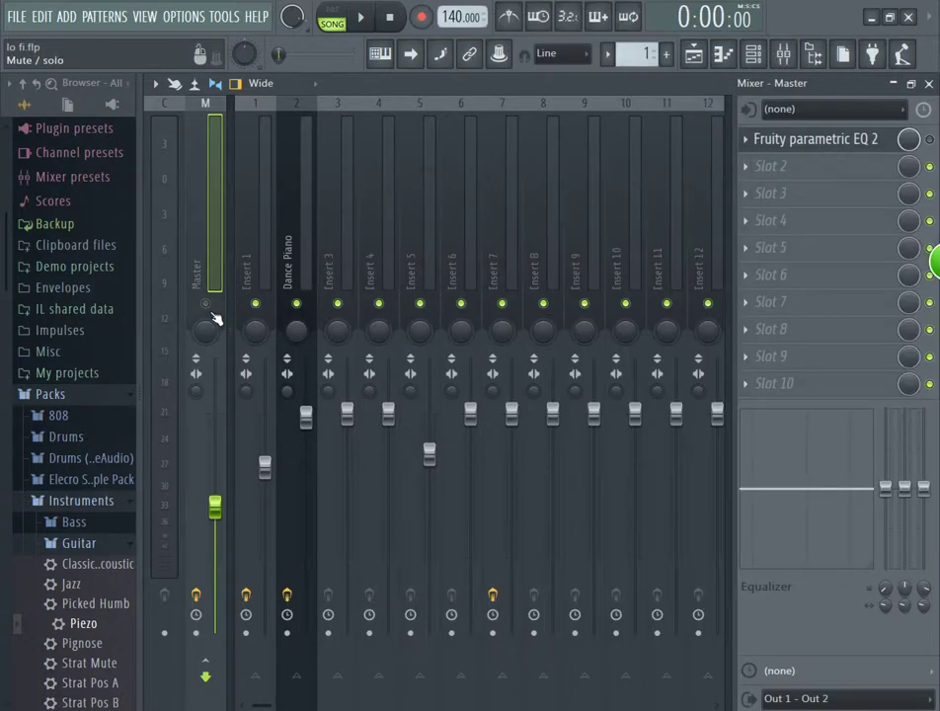
left_click(748, 172)
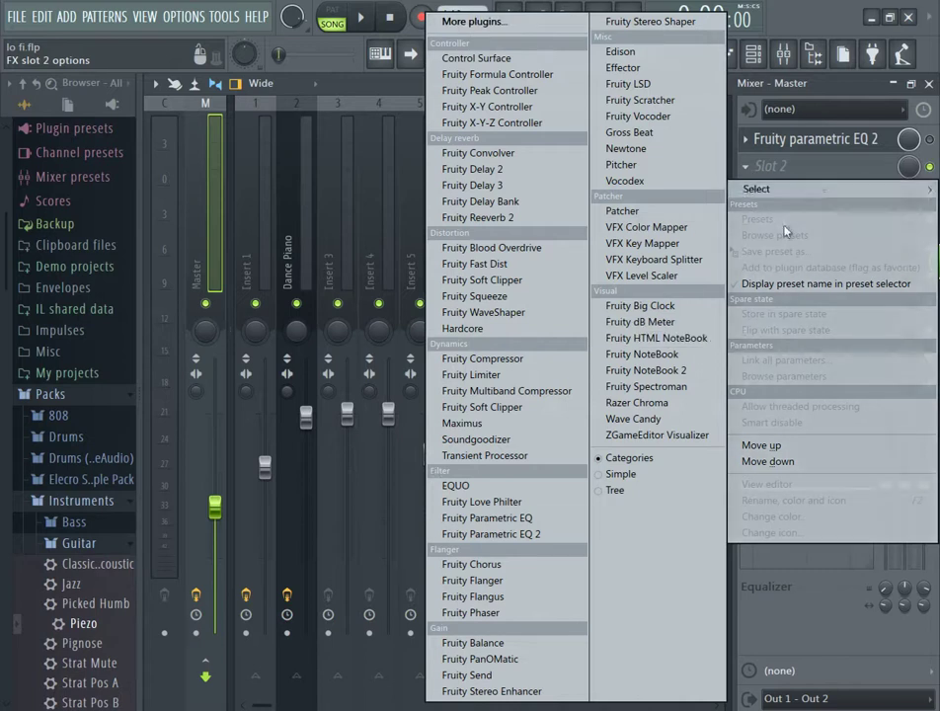
left_click(793, 175)
left_click(745, 172)
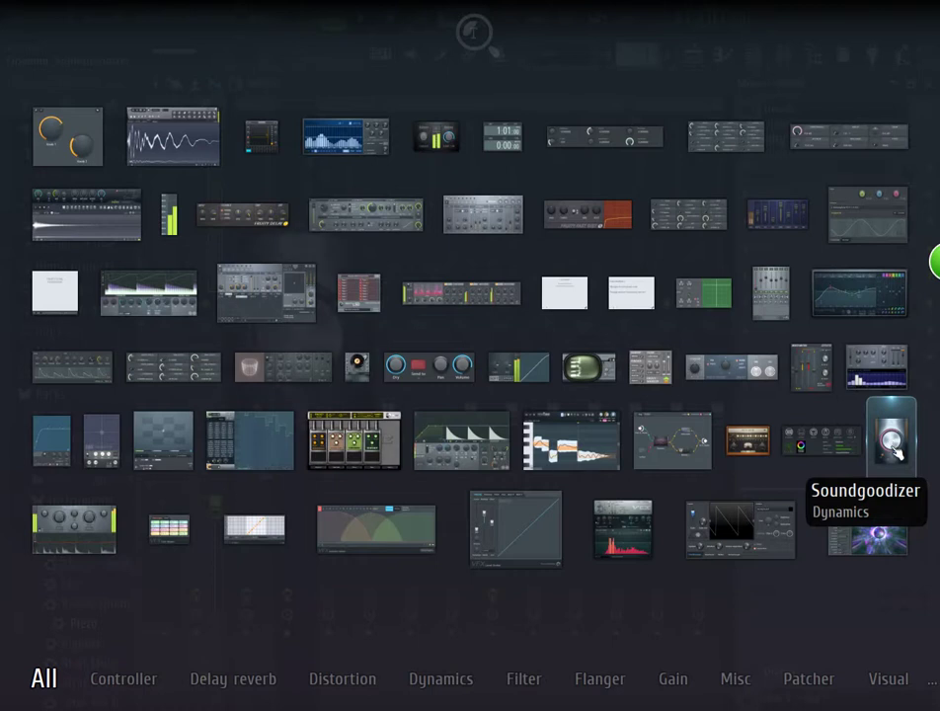
left_click(891, 449)
left_click_drag(318, 225, 574, 128)
- Compare Soundgoodizer's modes during song playback, choose mode B and lower the amount to about half
key("space")
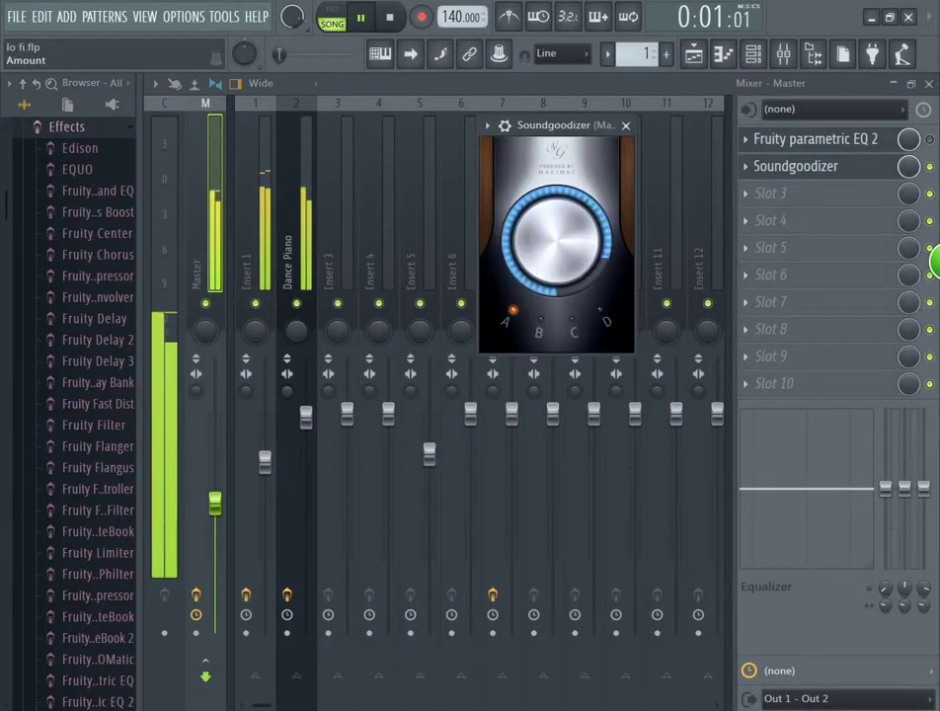
left_click(540, 326)
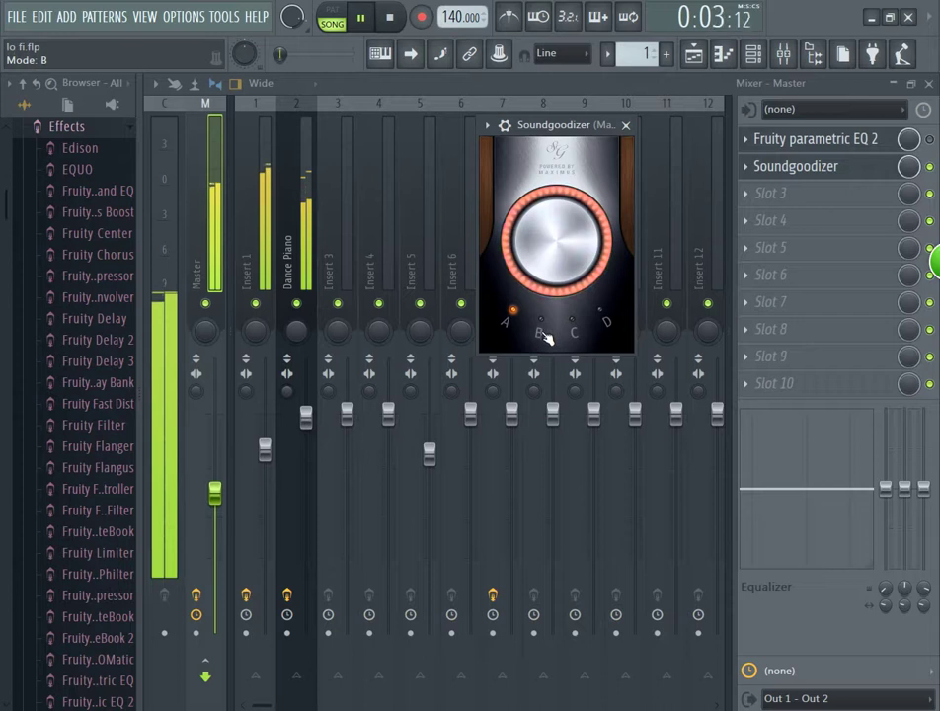
left_click(575, 331)
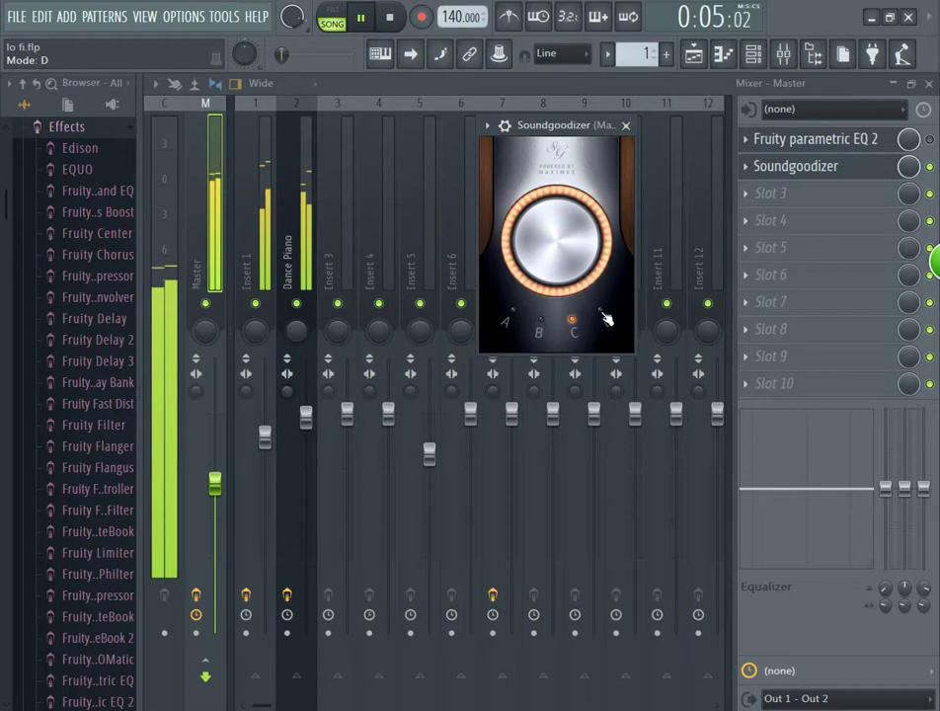
left_click(606, 320)
left_click(541, 329)
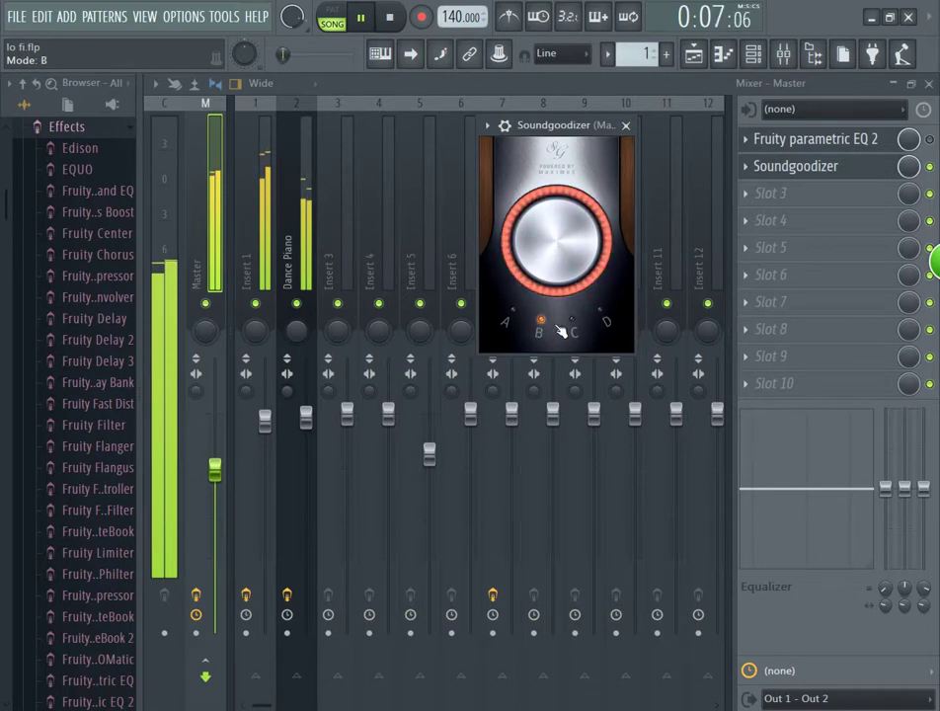
left_click_drag(570, 298, 573, 455)
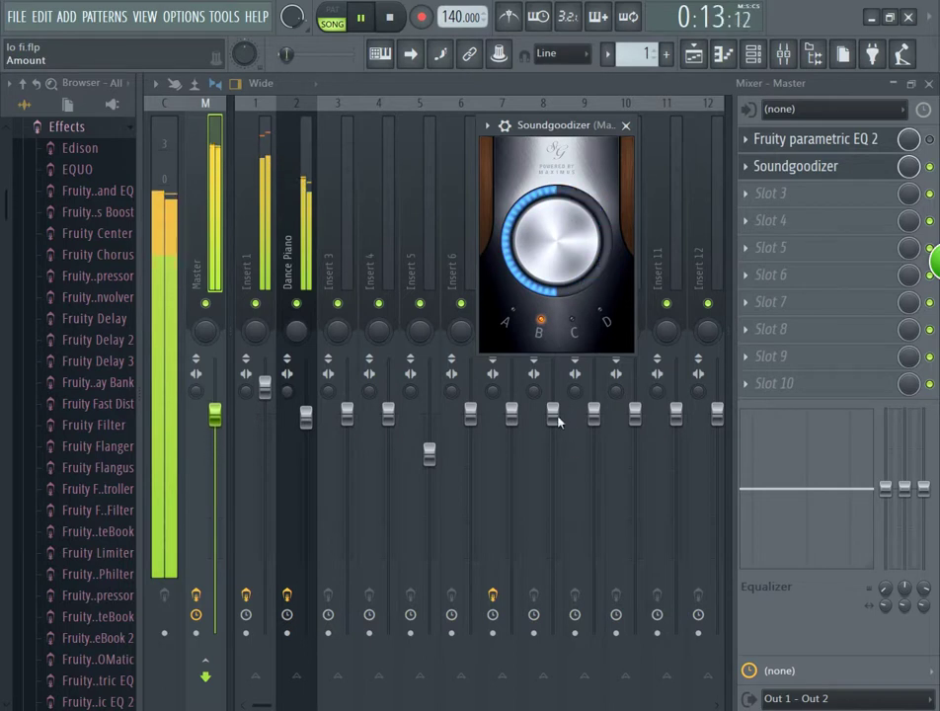
left_click(219, 409)
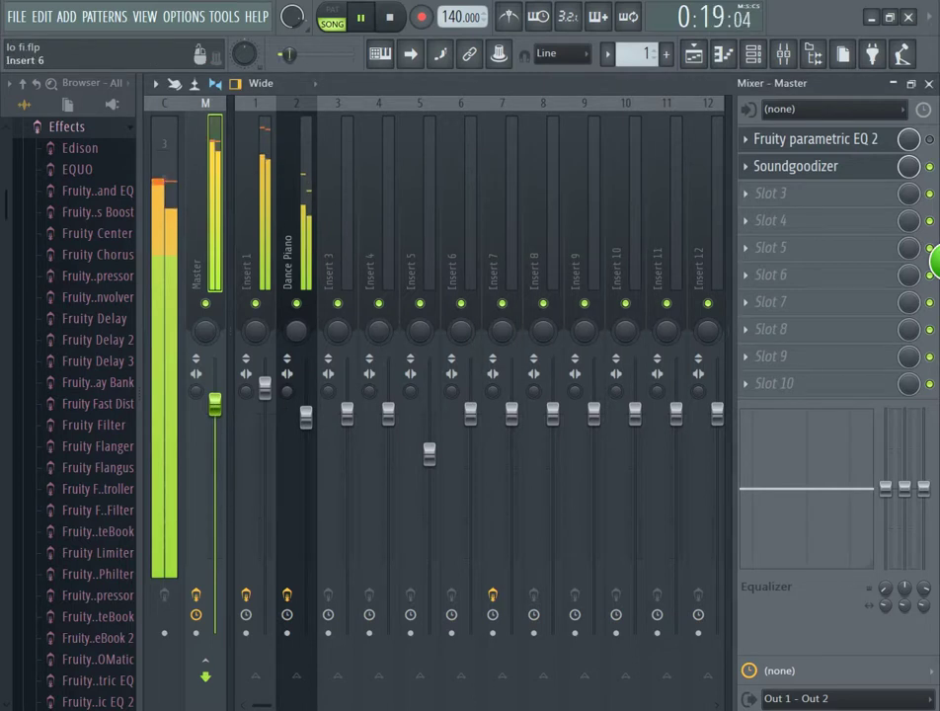
mouse_move(447, 681)
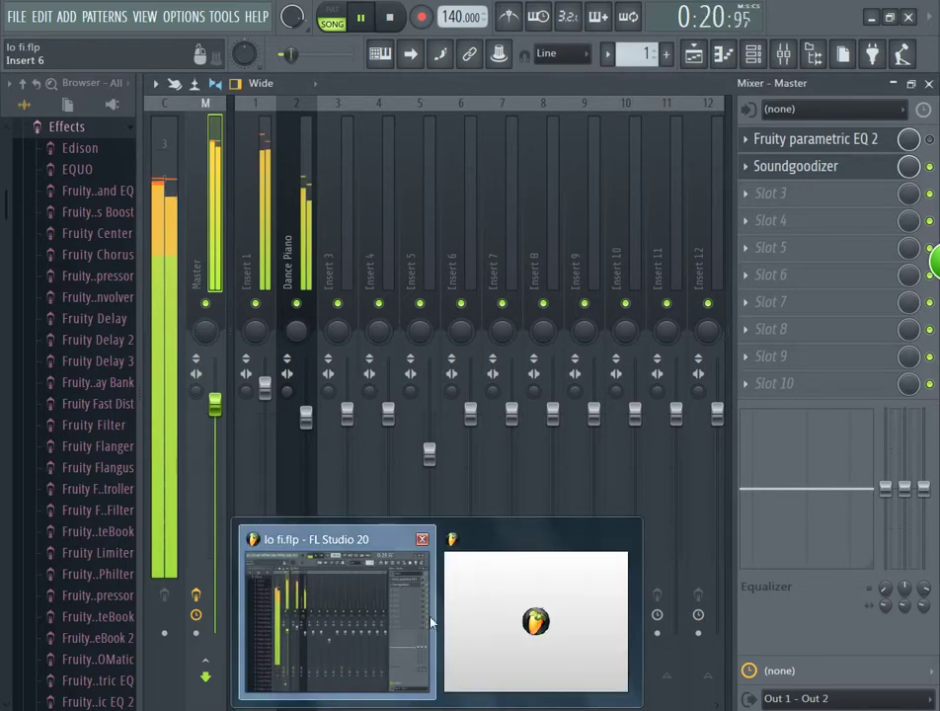
mouse_move(399, 694)
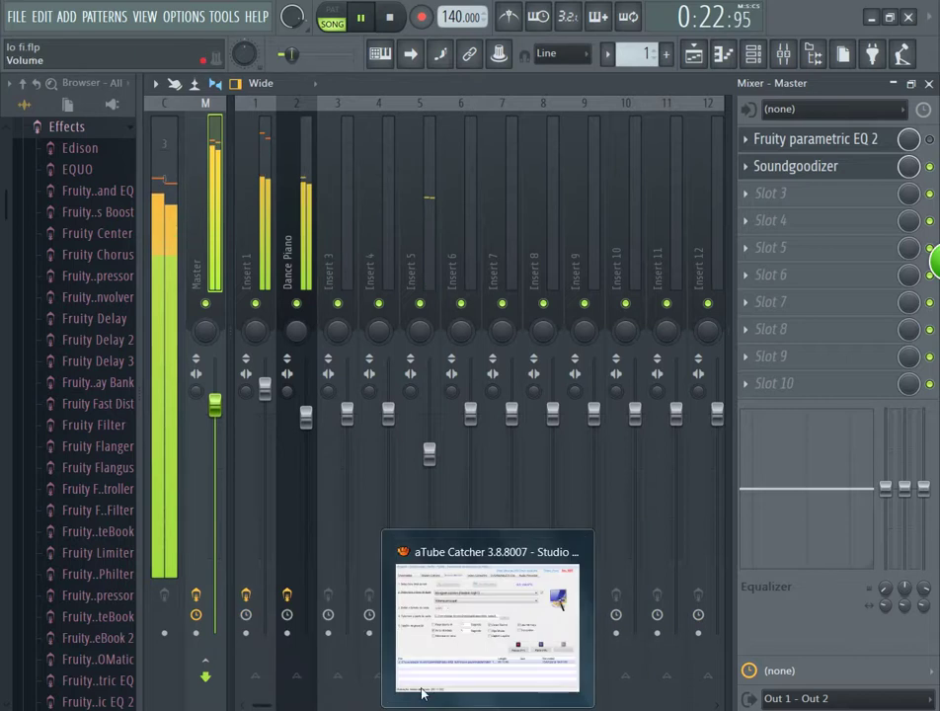
mouse_move(439, 706)
left_click(357, 655)
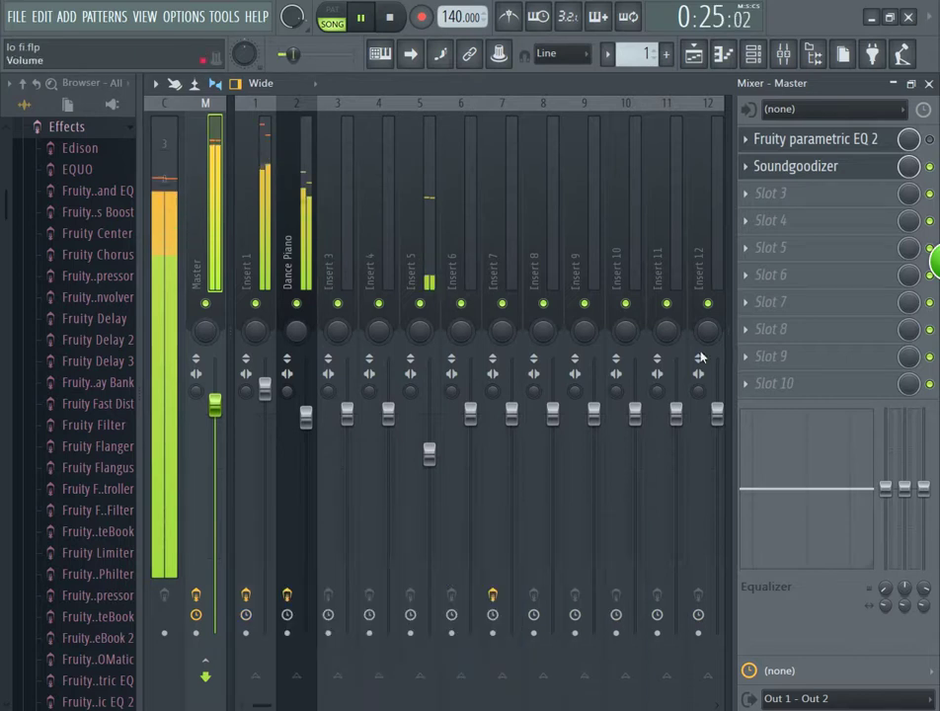
- Open the Master track's Parametric EQ 2, shift its window aside and switch to the 3 bands preset
left_click(790, 140)
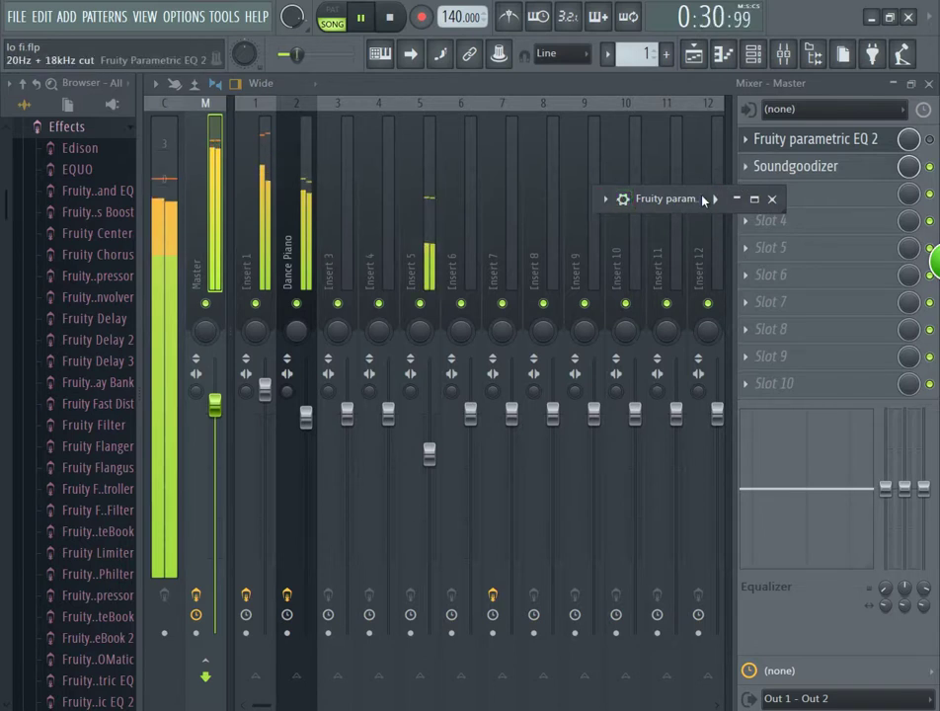
left_click(604, 200)
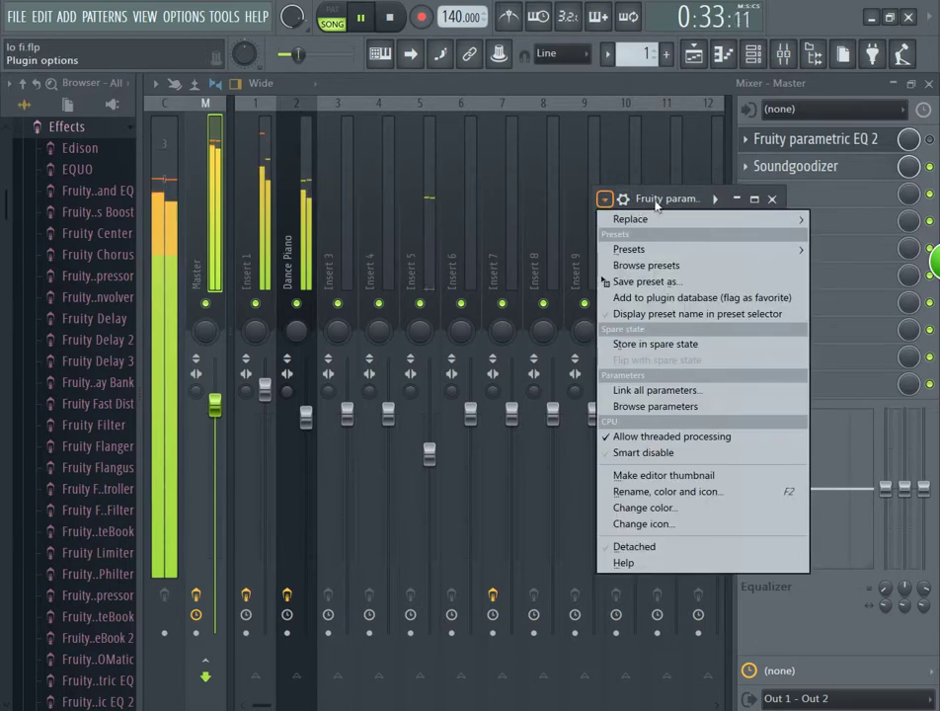
left_click(659, 202)
left_click_drag(678, 203, 564, 203)
left_click(602, 199)
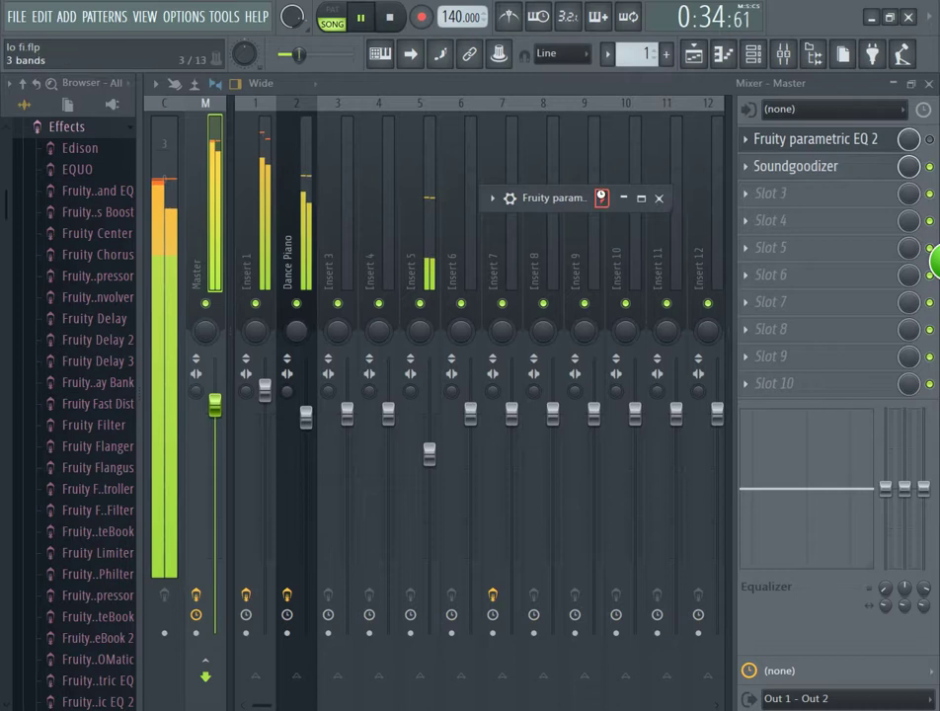
- Reopen the Master's Soundgoodizer, compare modes A, B and C during playback, choose mode C and raise the amount to about two thirds
left_click(771, 171)
left_click(774, 173)
left_click(752, 173)
left_click(515, 316)
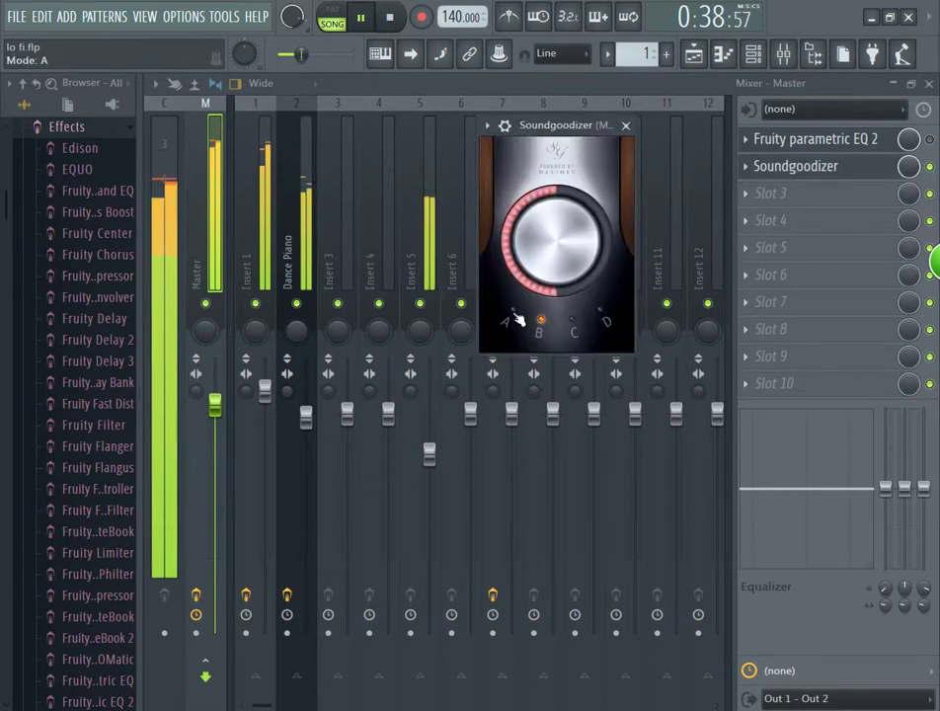
left_click(569, 324)
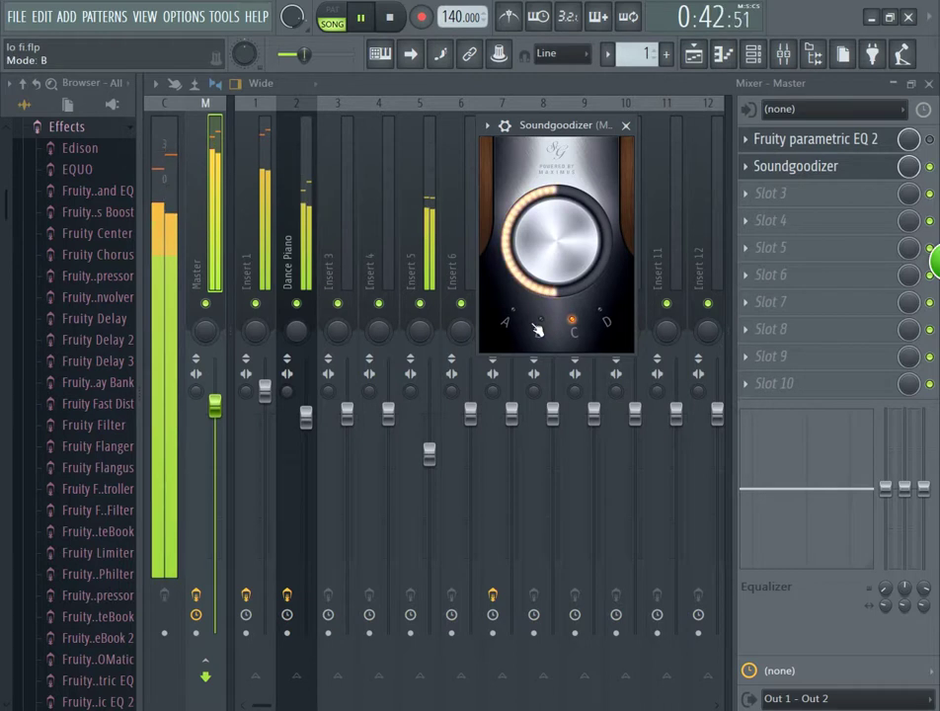
left_click_drag(557, 269, 562, 192)
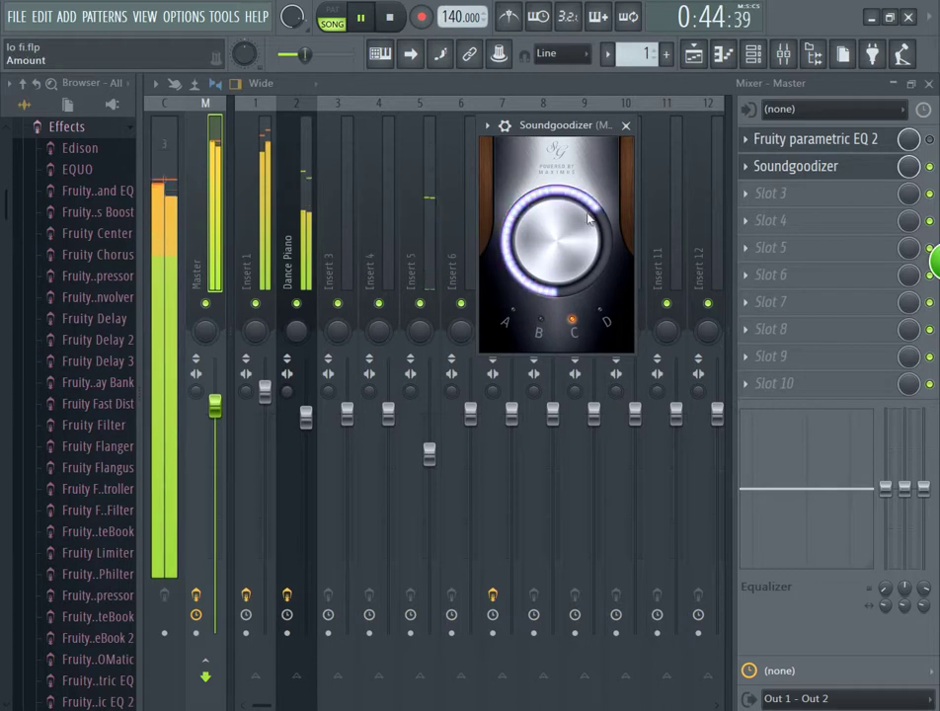
- Close the Soundgoodizer and Parametric EQ 2 windows and pause the song playback
left_click(625, 128)
left_click(361, 17)
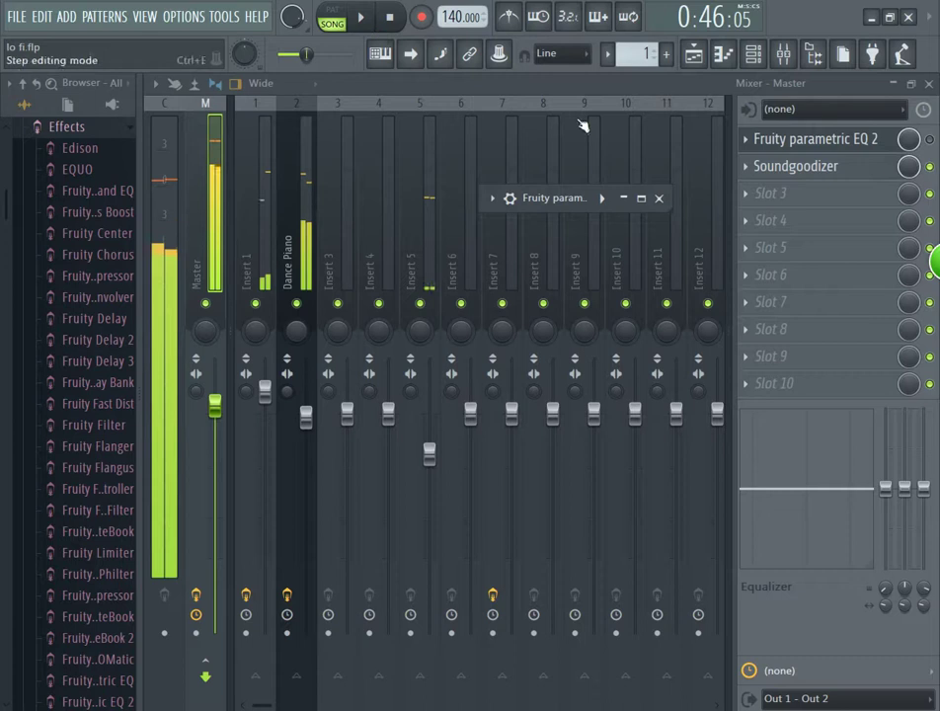
left_click(662, 198)
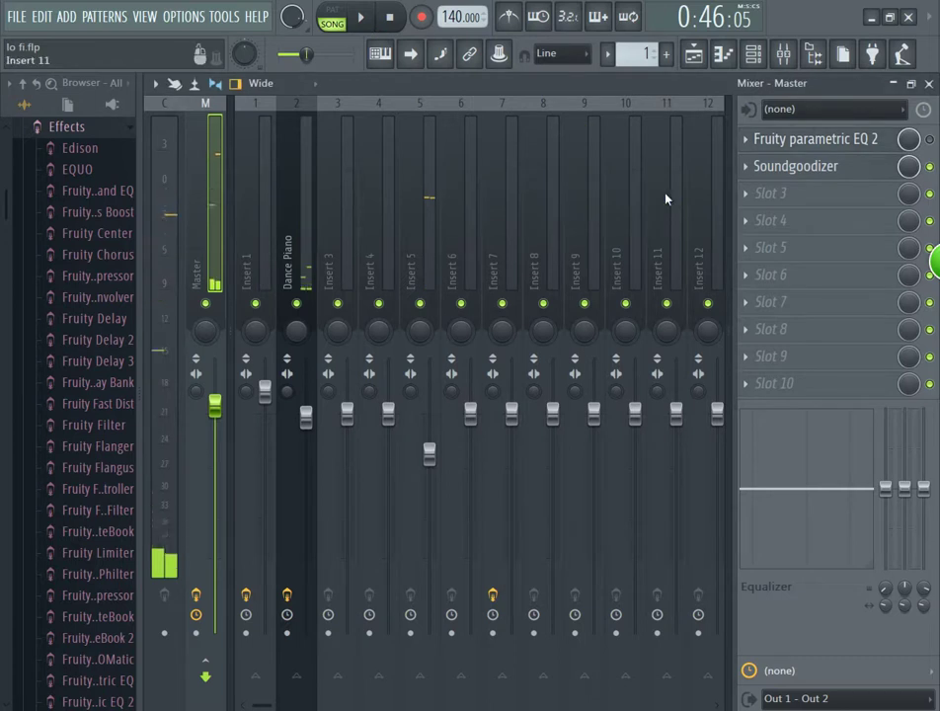
- Load Control Surface into the Master track's third effect slot, close its window and browse the plugins available for slot 4
left_click(753, 193)
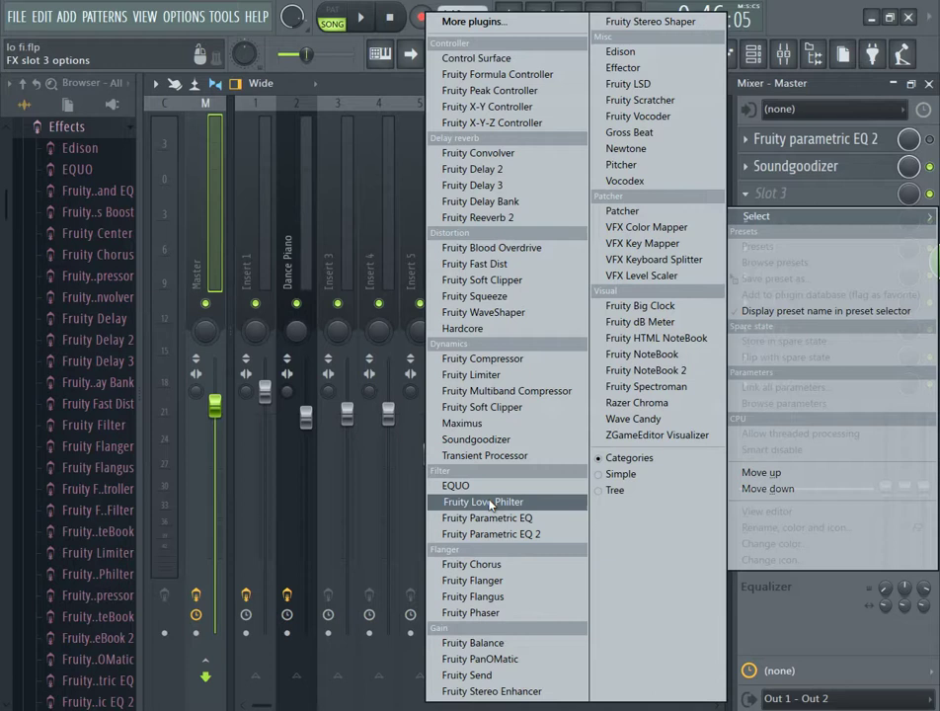
left_click(760, 198)
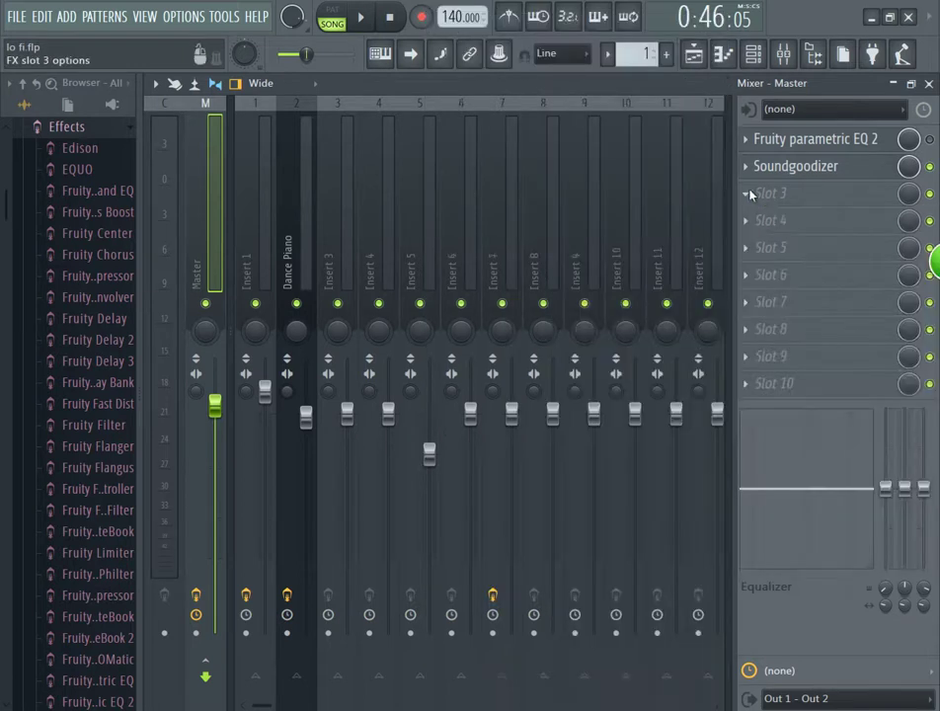
left_click(748, 199)
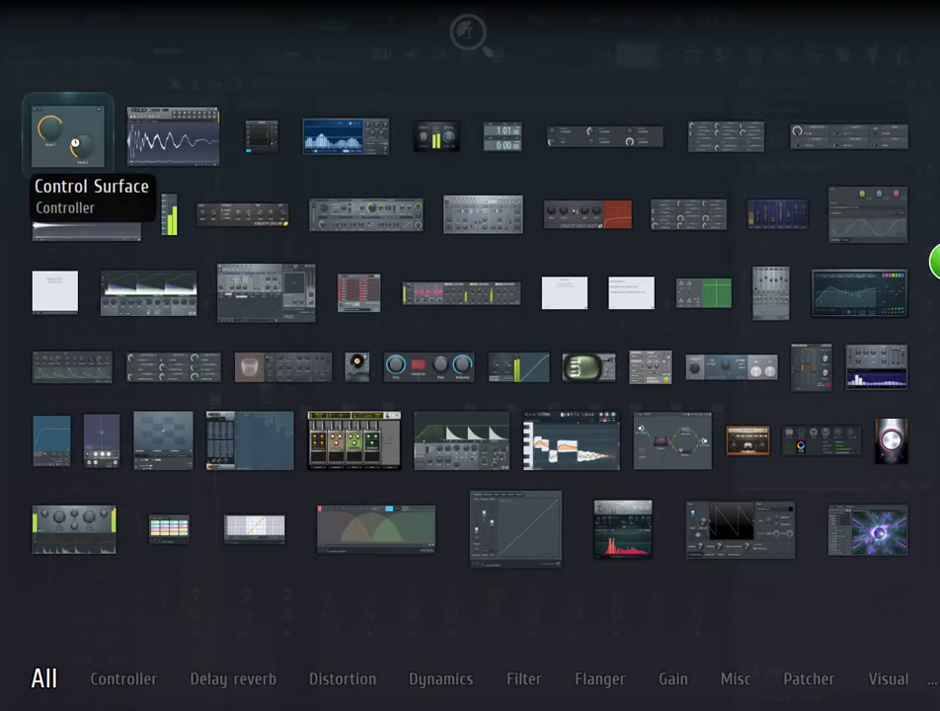
left_click(79, 148)
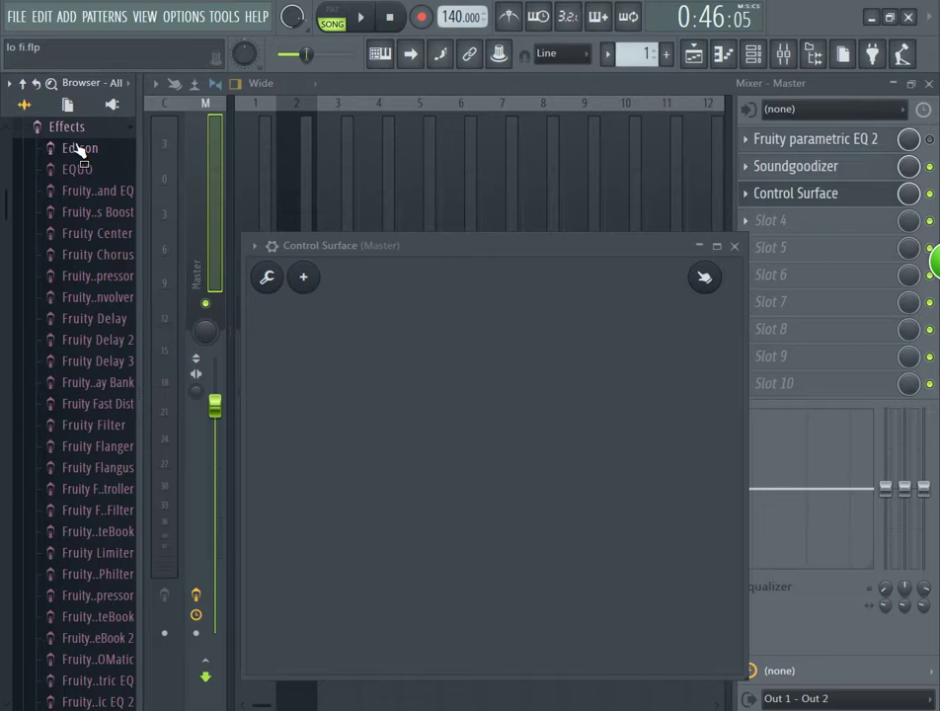
left_click_drag(504, 252, 503, 121)
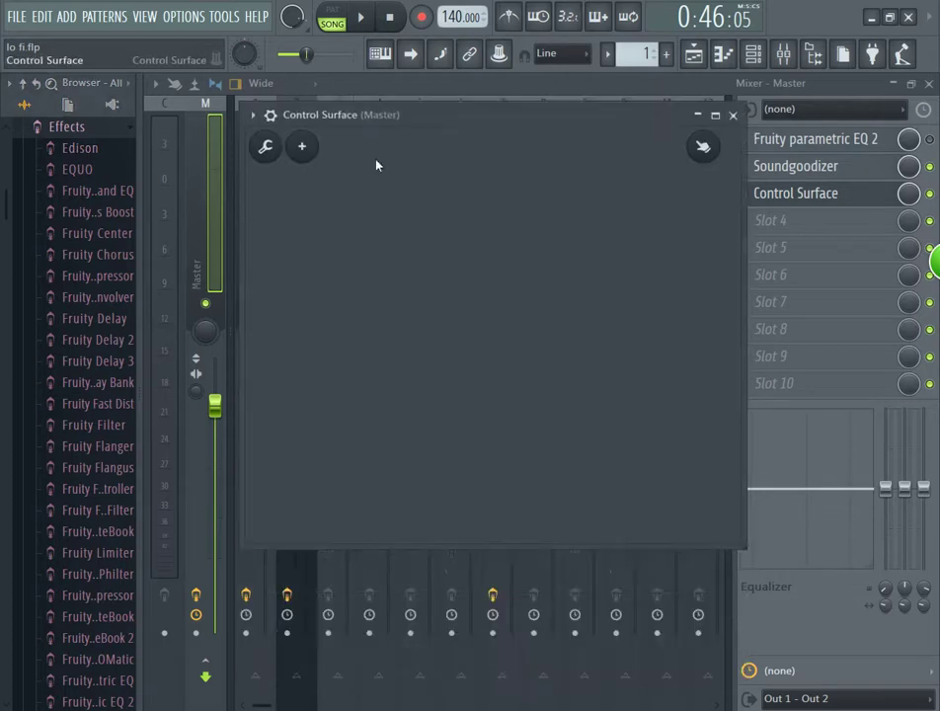
left_click(732, 116)
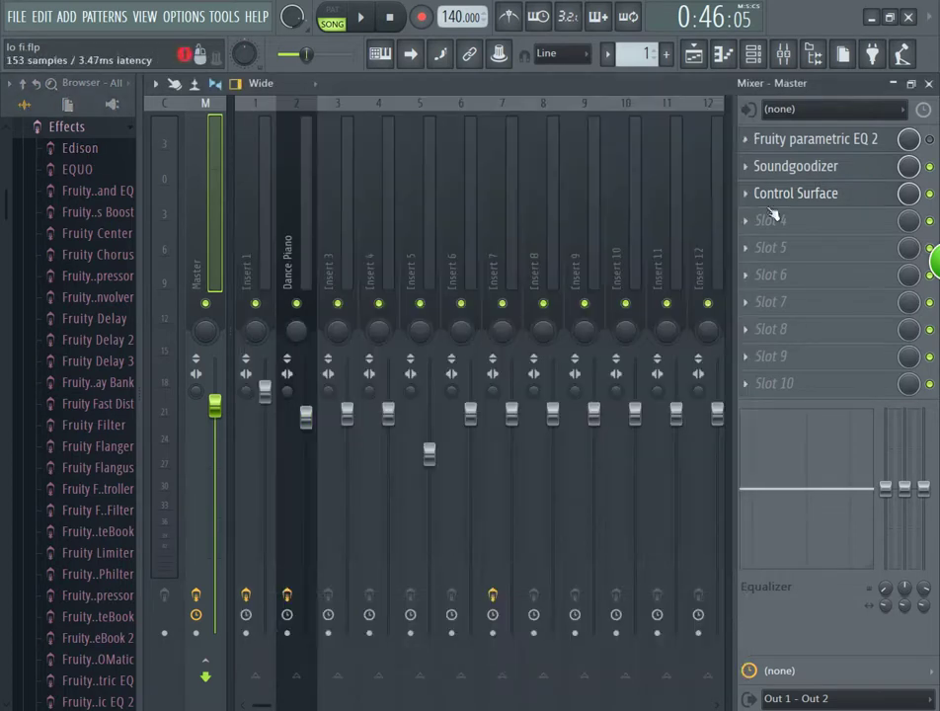
left_click(749, 223)
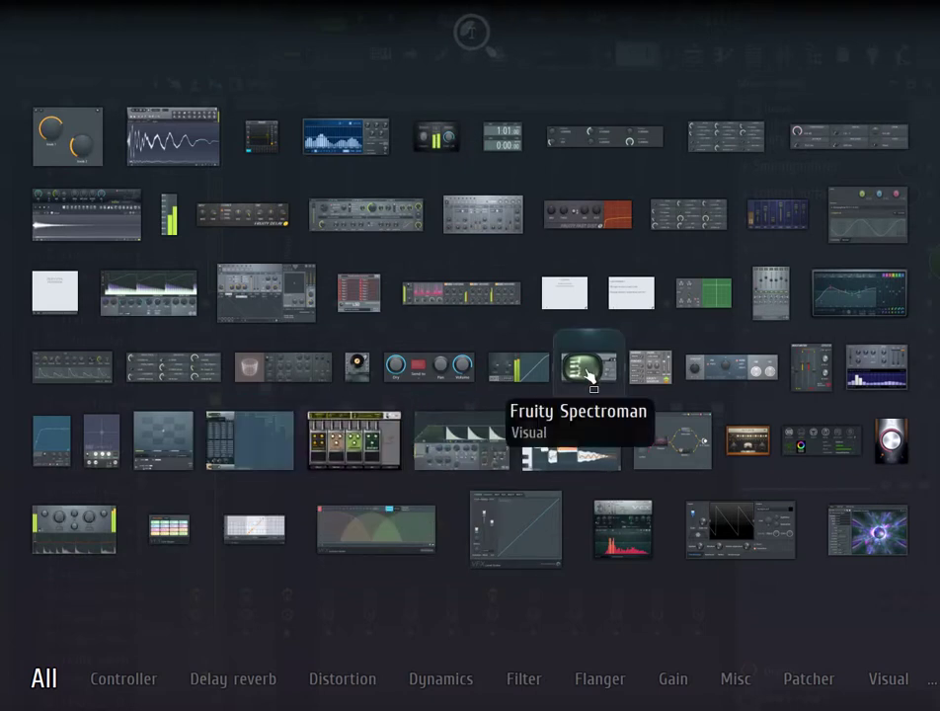
left_click(647, 98)
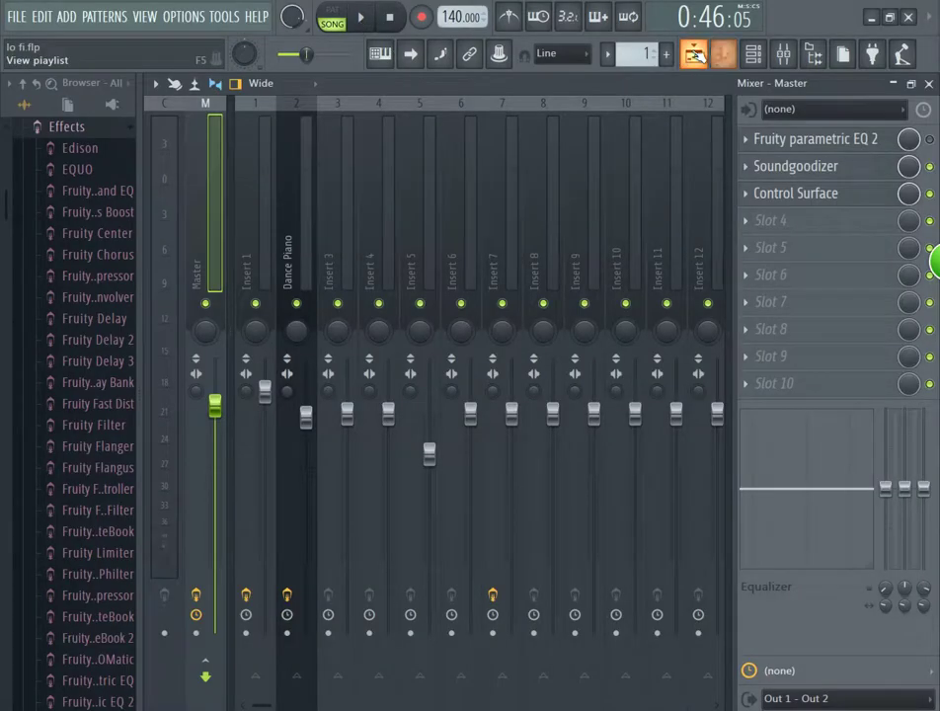
- Show the playlist arrangement and return the playhead to the start of the song
left_click(694, 53)
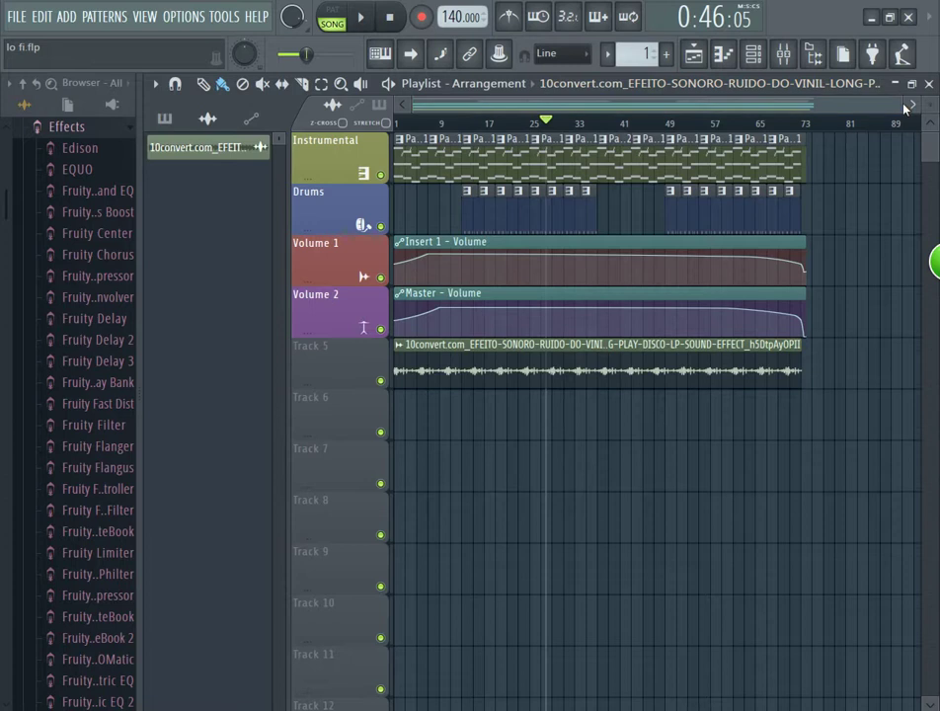
left_click_drag(901, 105, 934, 123)
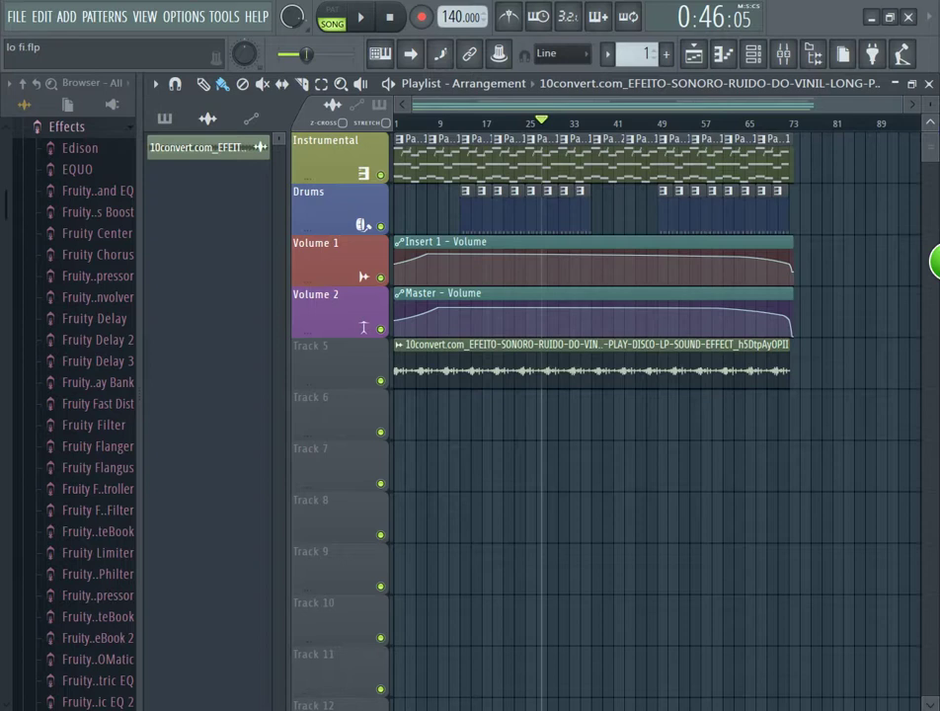
left_click_drag(543, 121, 395, 123)
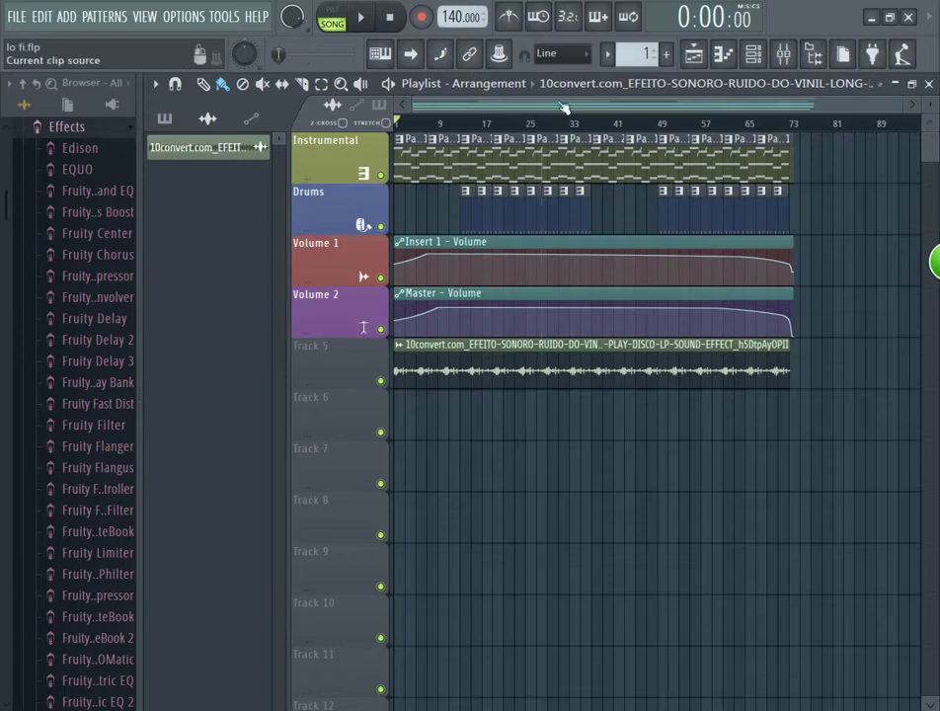
- Open the Instrumental track's pattern in the piano roll, play it in pattern mode to just before bar 7 and pause
double_click(458, 155)
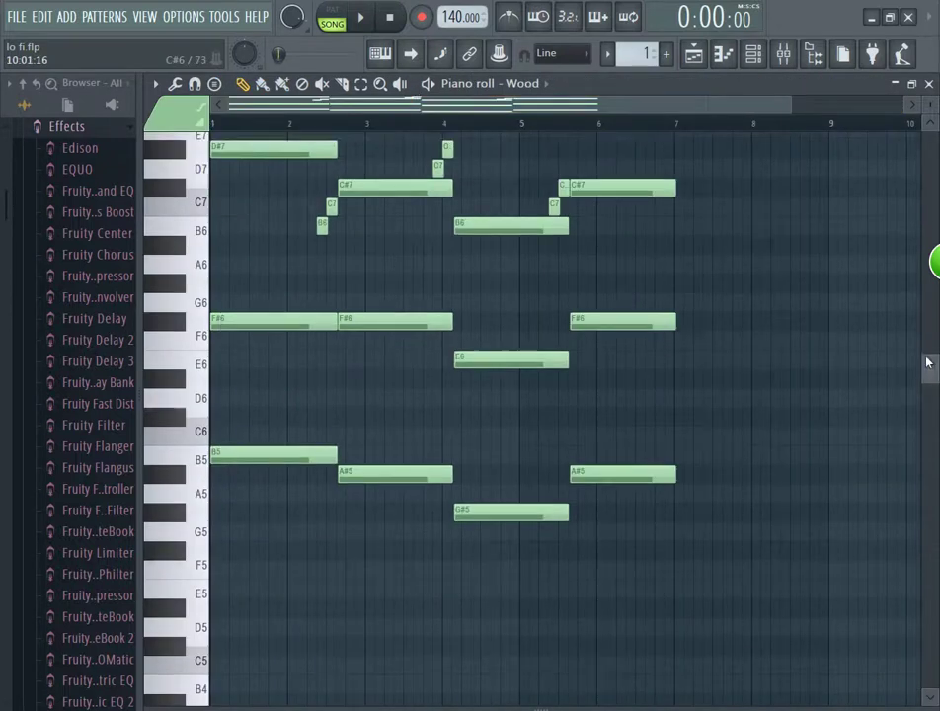
left_click_drag(928, 362, 928, 353)
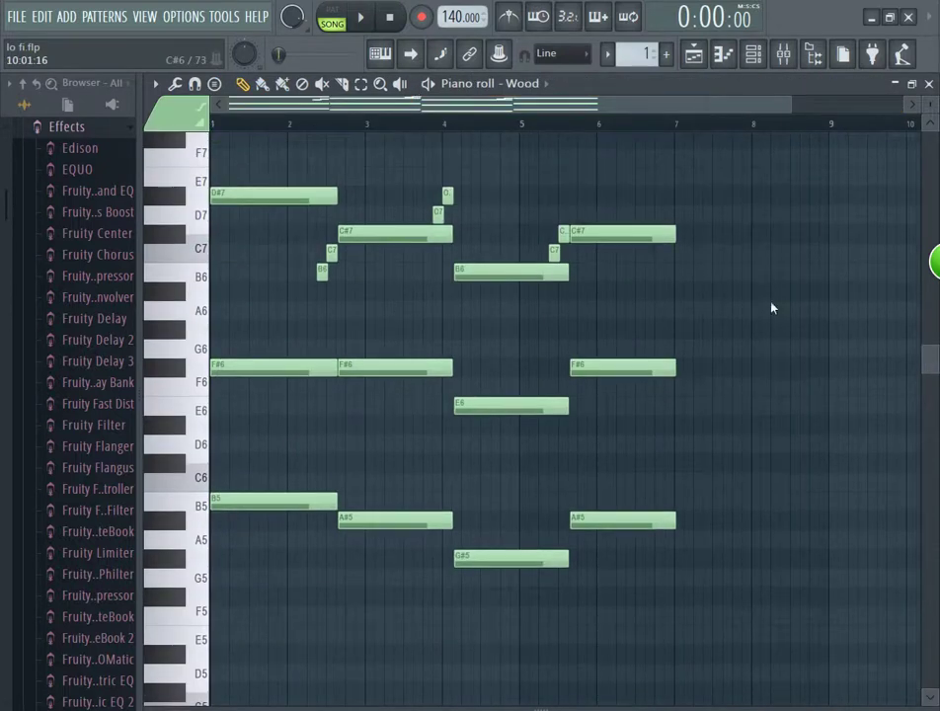
left_click(333, 15)
left_click(360, 17)
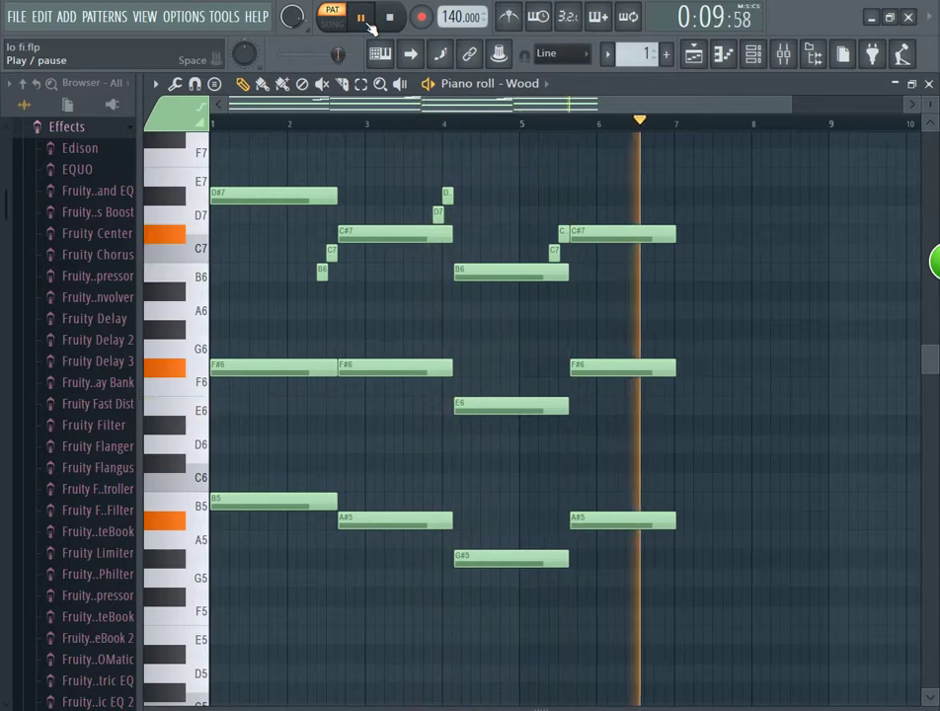
left_click(368, 21)
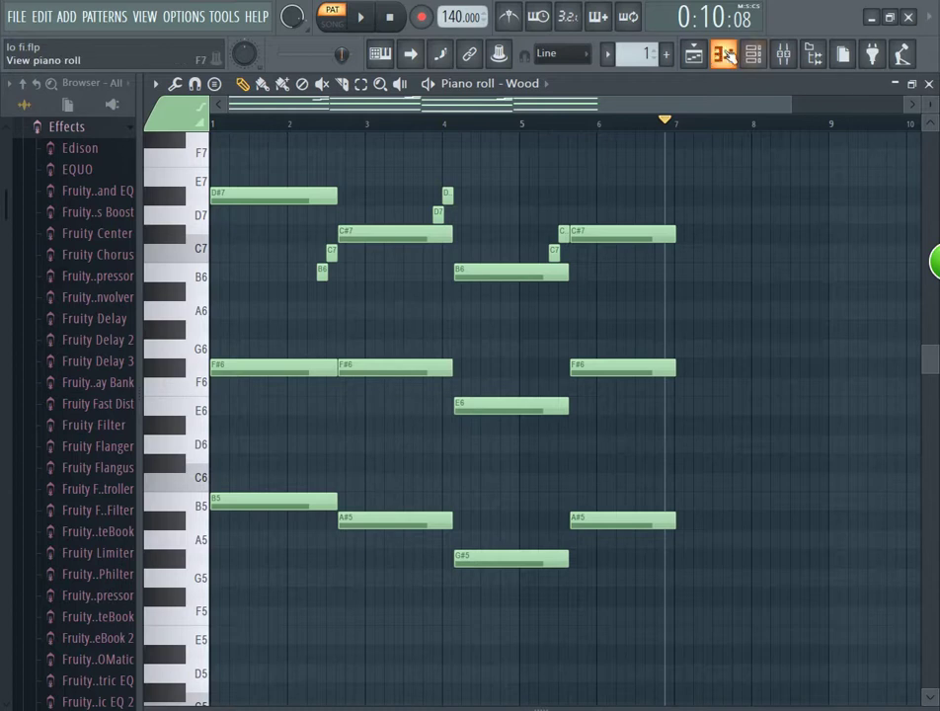
- Collapse the Effects presets in the browser and expand the 808 folder inside Packs
scroll(104, 272, "up", 5)
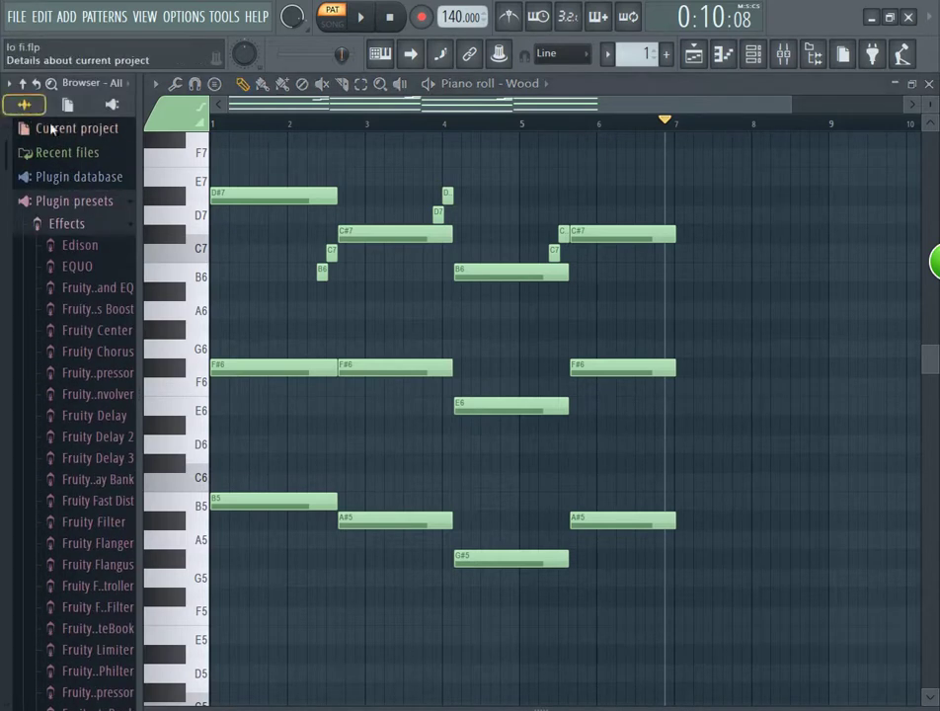
left_click(97, 227)
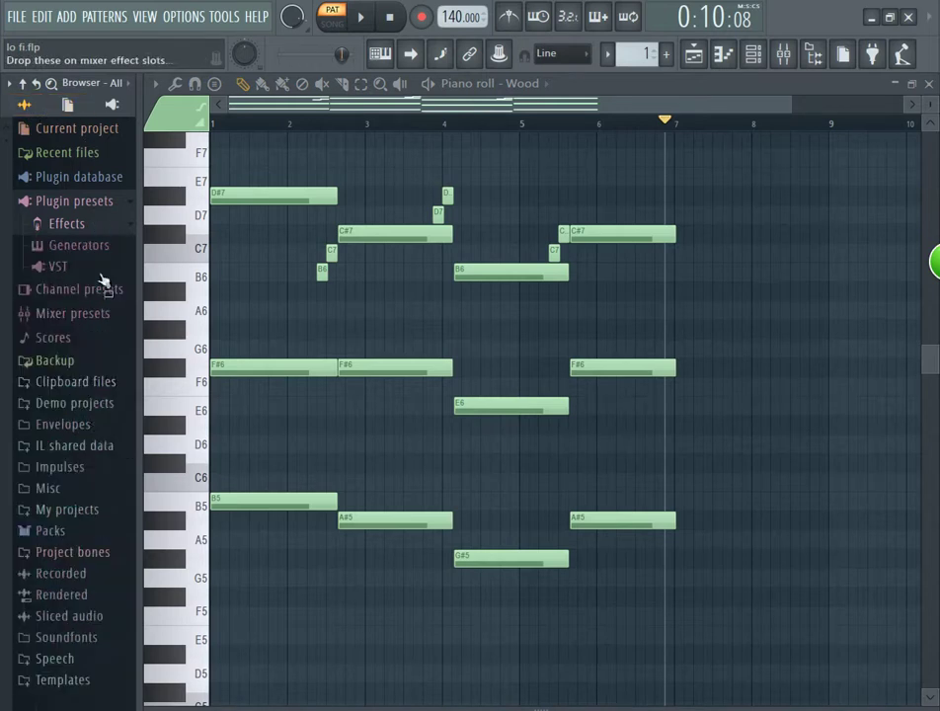
left_click(40, 532)
left_click(93, 487)
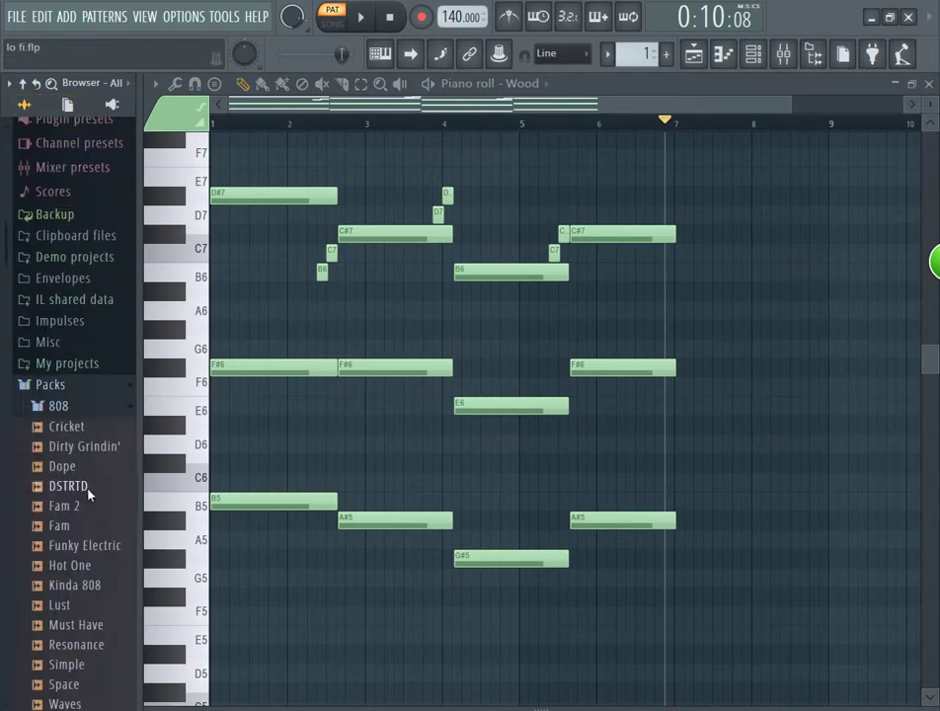
- Audition the 808 samples DSTRTD, Dope, Dirty Grindin', Cricket, Kinda 808, Must Have and Fam 2
left_click(89, 485)
left_click(114, 465)
left_click(91, 445)
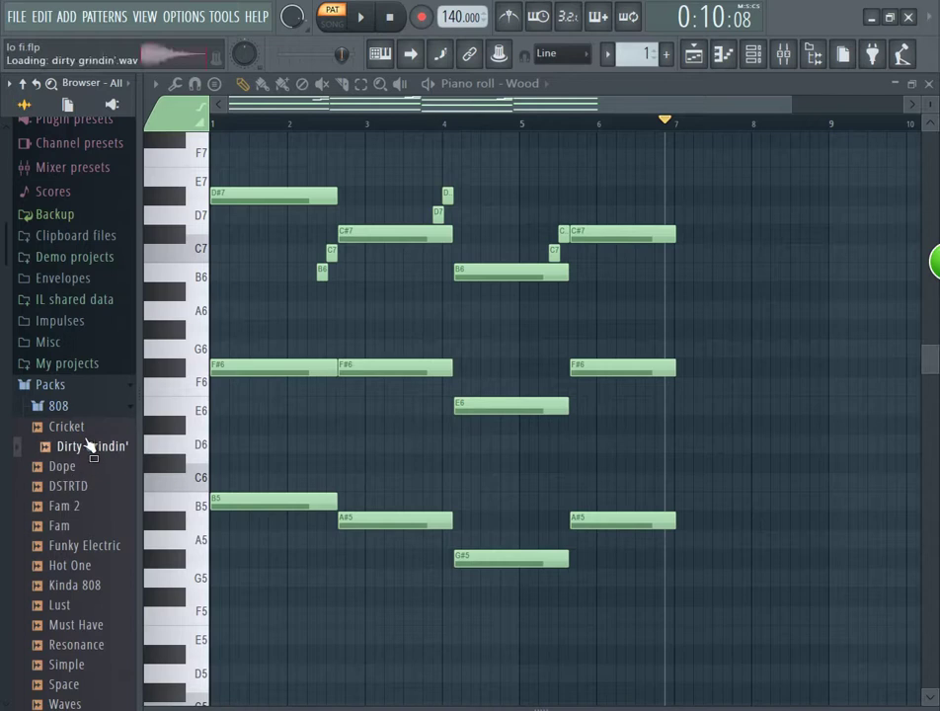
left_click(79, 426)
left_click(89, 586)
left_click(77, 624)
left_click(65, 505)
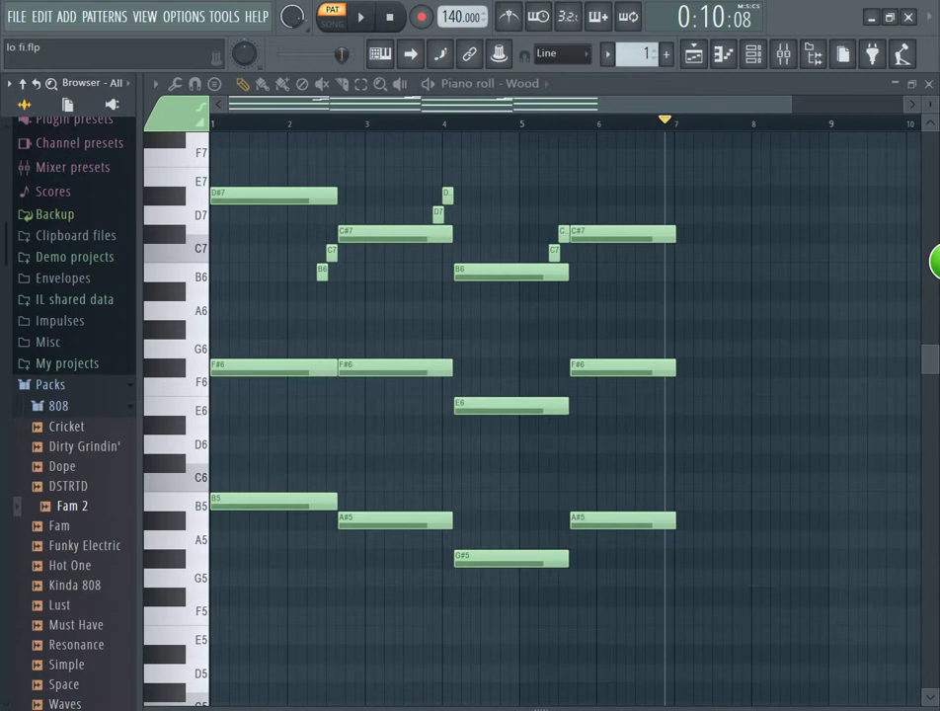
key("alt+Tab")
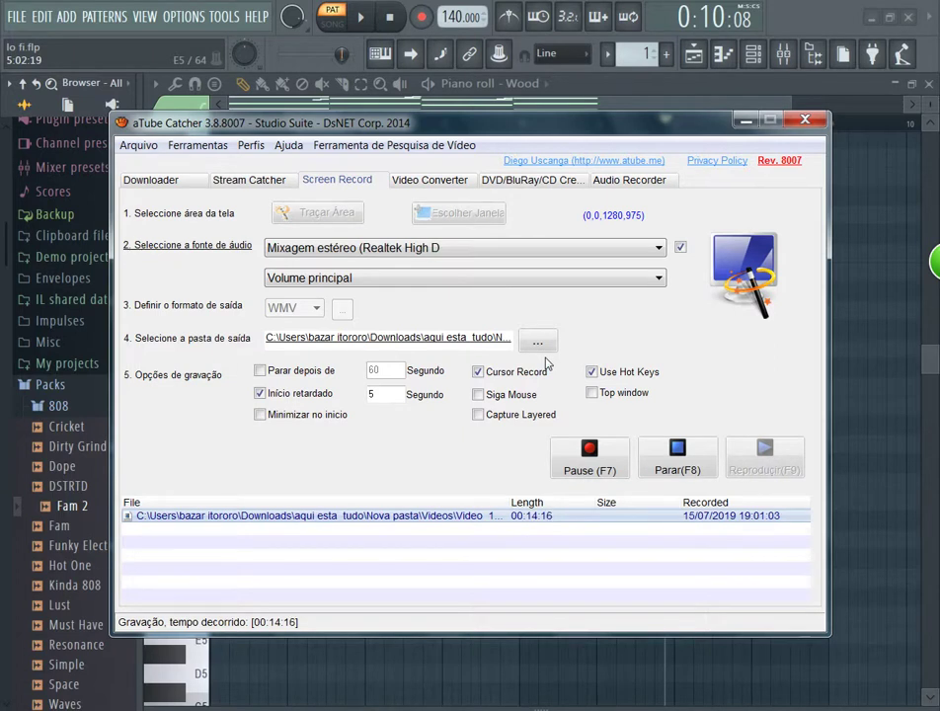
left_click(746, 120)
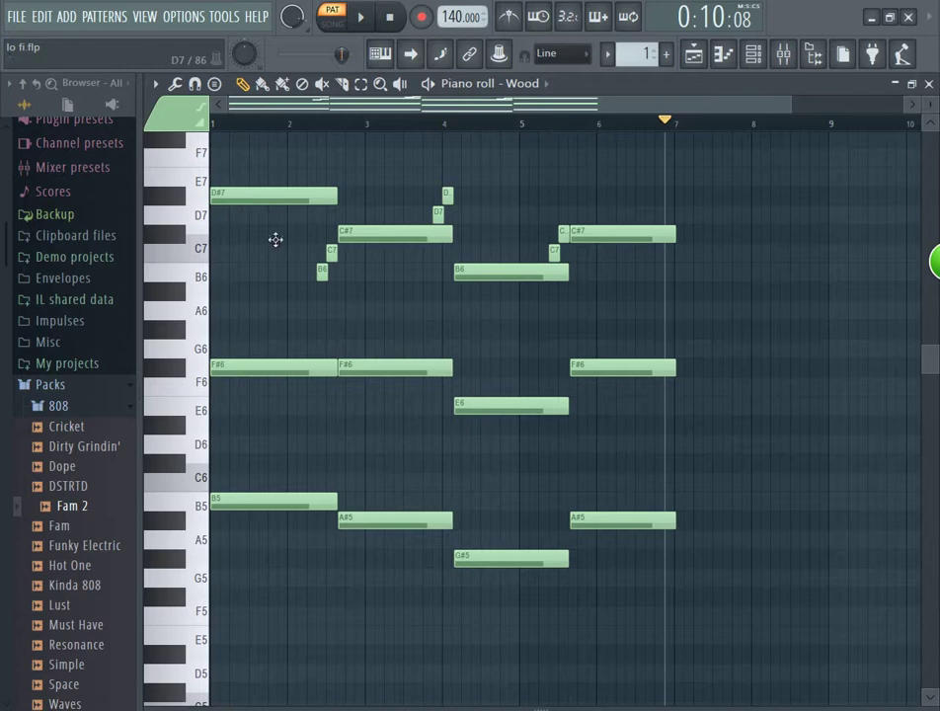
- Draw test notes B6, A6, G6, F#6, E6 and G#6 around bars 8 to 9 of the Wood piano roll
left_click(845, 158)
left_click_drag(576, 283, 799, 257)
right_click(812, 257)
left_click(766, 273)
left_click(785, 311)
left_click(785, 349)
left_click(805, 367)
left_click(805, 405)
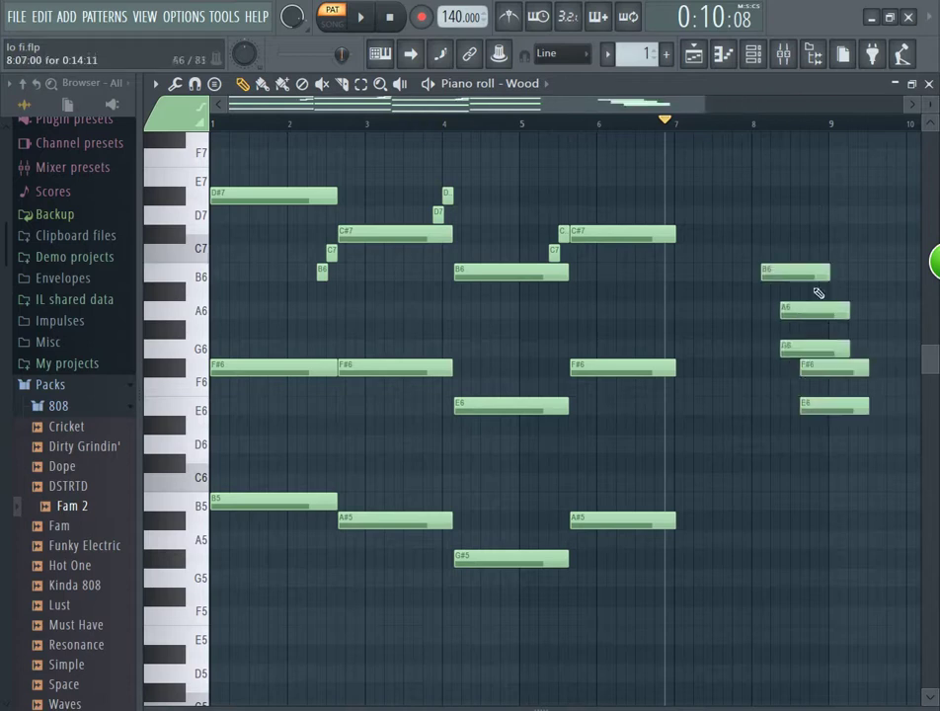
left_click(835, 328)
- Erase all the test notes after bar 8, leaving only the original chord pattern
right_click(817, 307)
right_click(795, 272)
right_click(815, 348)
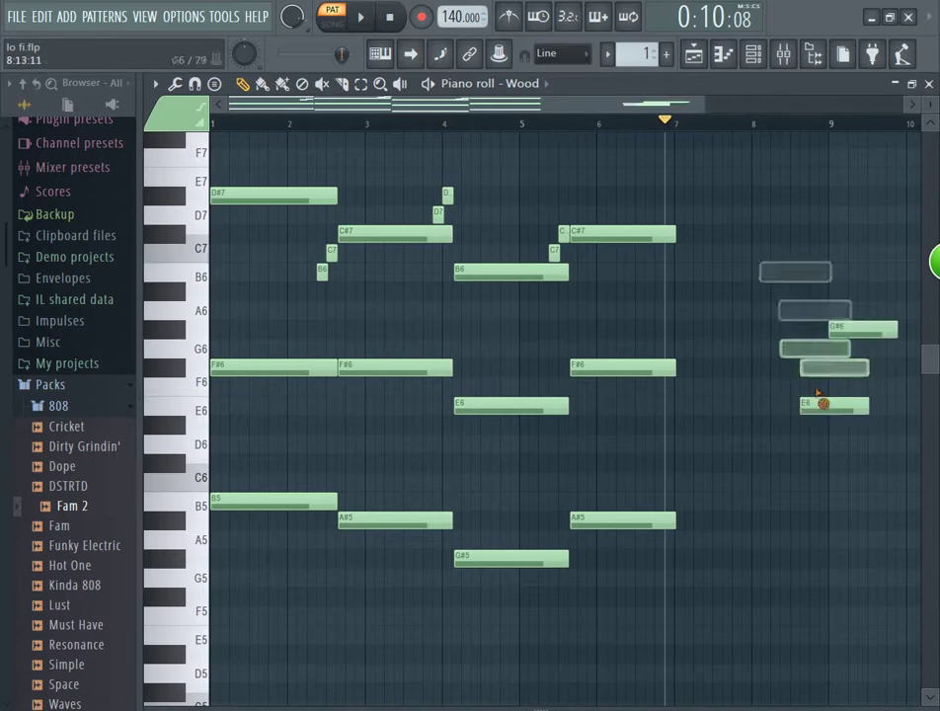
right_click(835, 368)
right_click(849, 328)
right_click(834, 405)
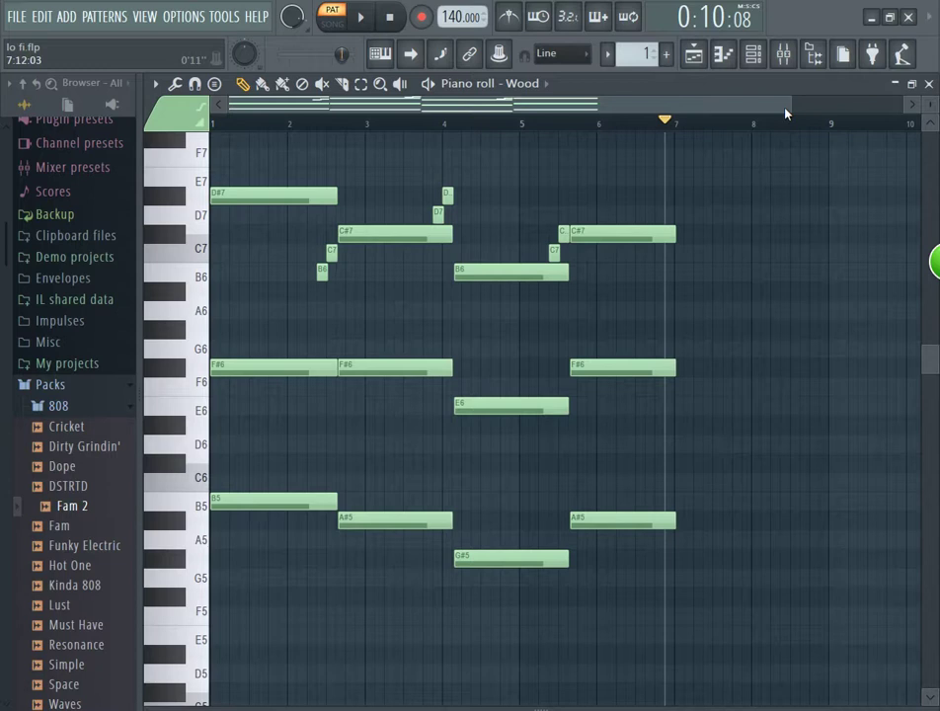
left_click(513, 709)
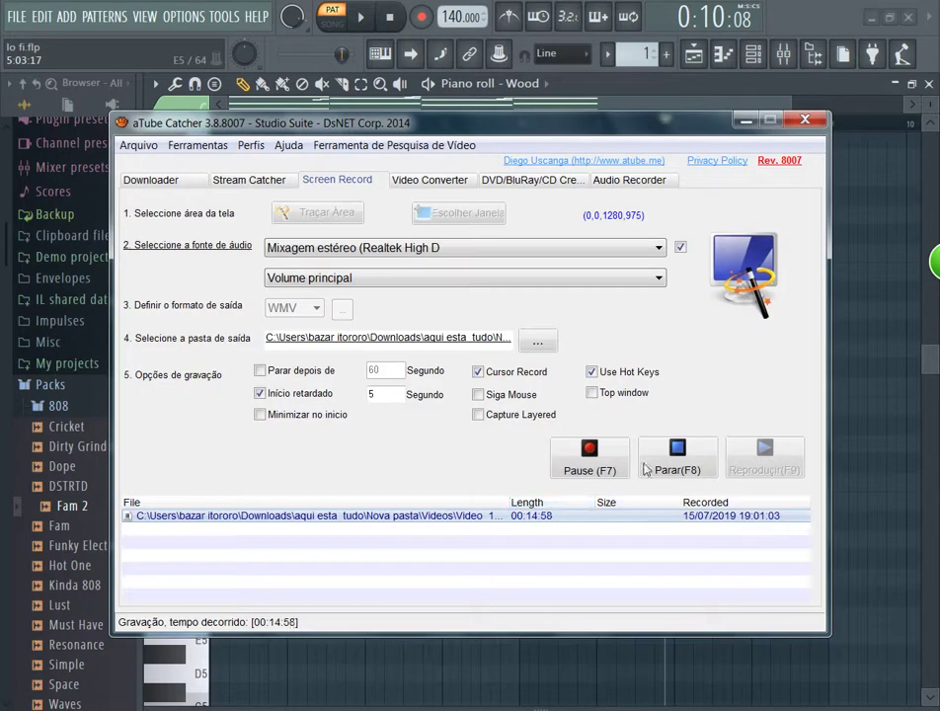